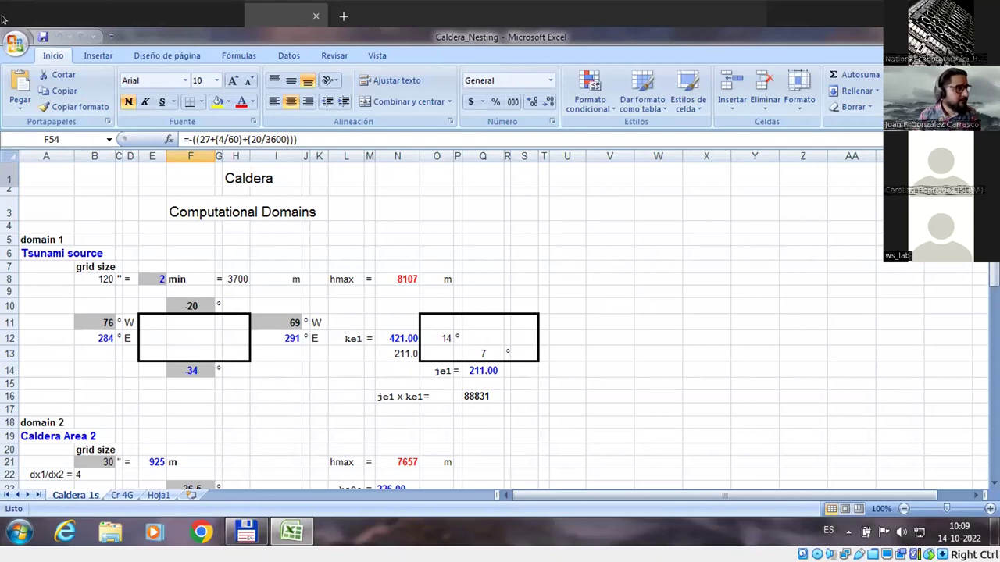
# Review the nested grid parameters on the Caldera 1s sheet from domain 1 down through domain 4
pyautogui.click(580, 24)
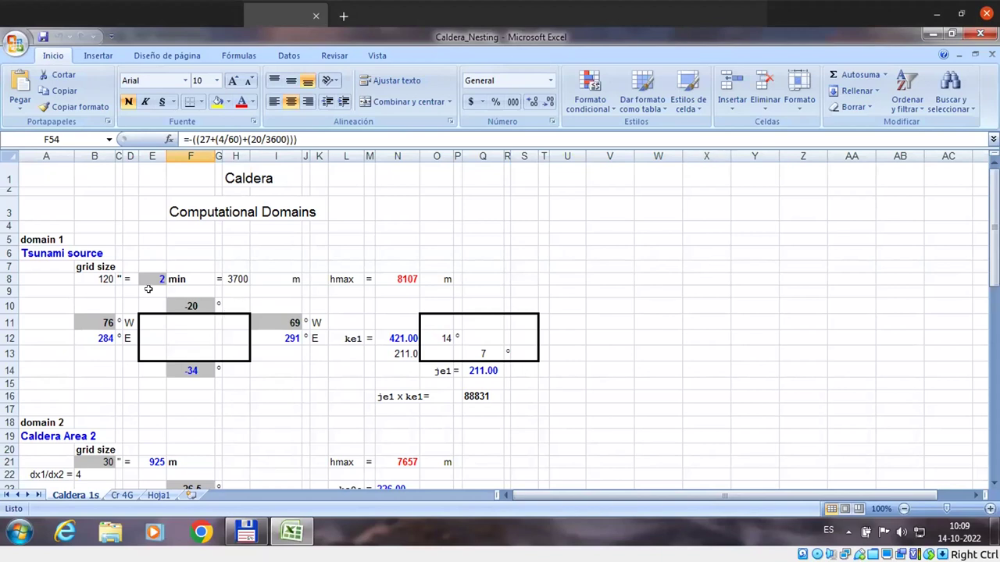
pyautogui.click(44, 233)
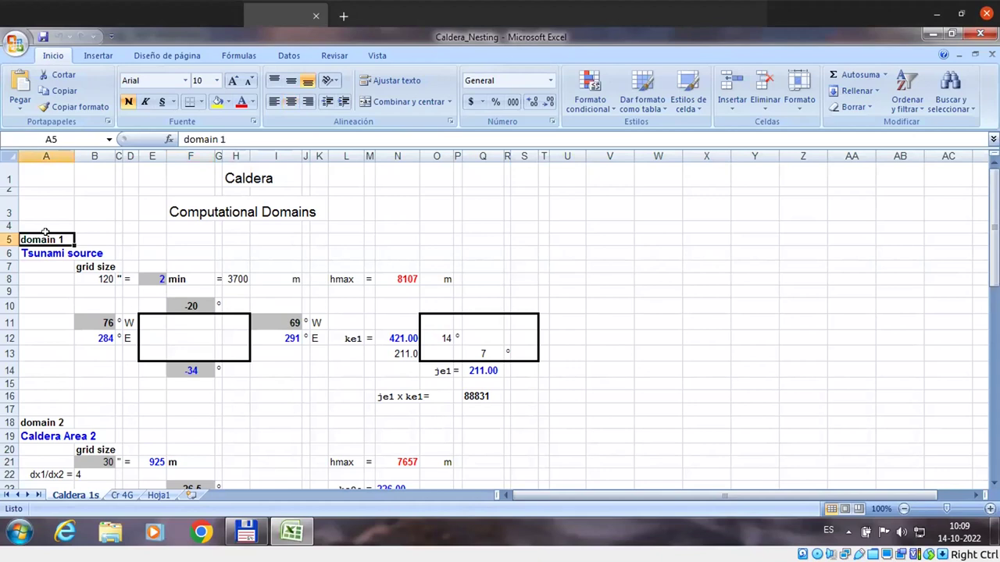
pyautogui.press('Down')
pyautogui.press('Down')
pyautogui.press('Down')
pyautogui.press('Down')
pyautogui.press('Down')
pyautogui.press('Down')
pyautogui.press('Down')
pyautogui.press('Down')
pyautogui.press('Down')
pyautogui.press('Down')
pyautogui.press('Down')
pyautogui.press('Down')
pyautogui.press('Down')
pyautogui.press('Down')
pyautogui.press('Up')
pyautogui.press('Down')
pyautogui.press('Down')
pyautogui.press('Down')
pyautogui.press('Down')
pyautogui.press('Down')
pyautogui.press('Down')
pyautogui.press('Down')
pyautogui.press('Down')
pyautogui.press('Down')
pyautogui.press('Down')
pyautogui.press('Down')
pyautogui.press('Down')
pyautogui.press('Down')
pyautogui.press('Down')
pyautogui.press('Down')
pyautogui.press('Down')
pyautogui.press('Down')
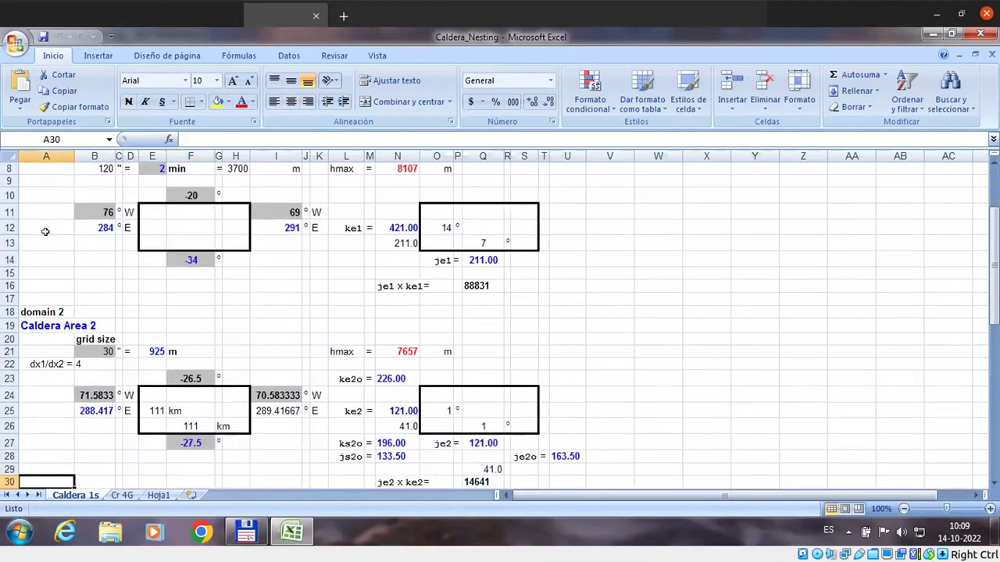
pyautogui.press('Down')
pyautogui.press('Down')
pyautogui.press('Down')
pyautogui.press('Down')
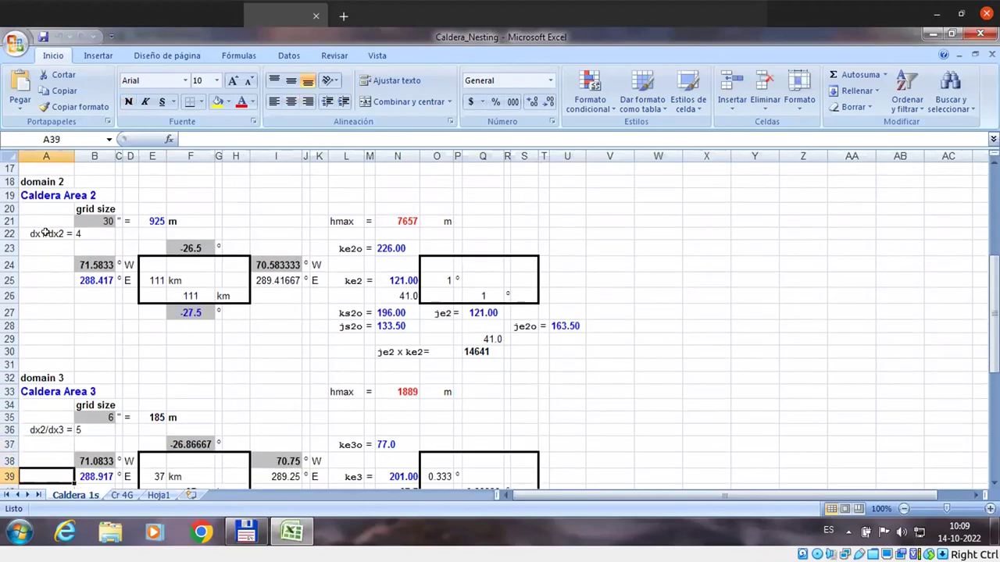
pyautogui.press('Down')
pyautogui.press('Down')
pyautogui.press('Down')
pyautogui.press('Down')
pyautogui.press('Down')
pyautogui.press('Down')
pyautogui.press('Down')
pyautogui.press('Down')
pyautogui.press('Down')
pyautogui.press('Down')
pyautogui.press('Down')
pyautogui.press('Down')
pyautogui.press('Down')
pyautogui.press('Down')
pyautogui.press('Down')
pyautogui.press('Down')
pyautogui.press('Down')
pyautogui.press('Down')
pyautogui.press('Down')
pyautogui.press('Down')
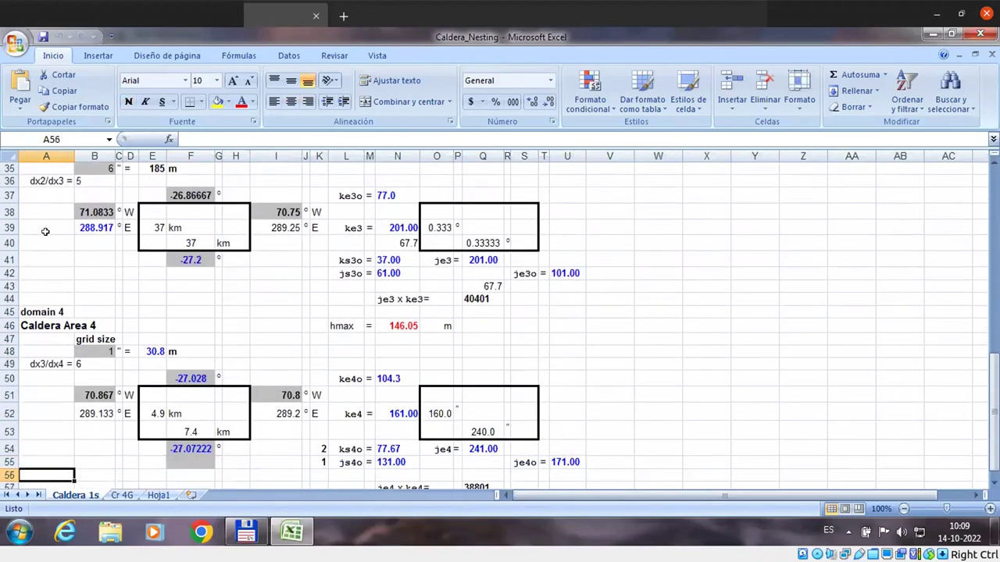
# Go back up through the nested domains from domain 4 to the Tsunami source grid of domain 1
pyautogui.press('Up')
pyautogui.press('Up')
pyautogui.press('Up')
pyautogui.press('Up')
pyautogui.press('Up')
pyautogui.press('Up')
pyautogui.press('Up')
pyautogui.press('Up')
pyautogui.press('Up')
pyautogui.press('Up')
pyautogui.press('Up')
pyautogui.press('Up')
pyautogui.press('Up')
pyautogui.press('Up')
pyautogui.press('Up')
pyautogui.press('Up')
pyautogui.press('Up')
pyautogui.press('Up')
pyautogui.press('Up')
pyautogui.press('Up')
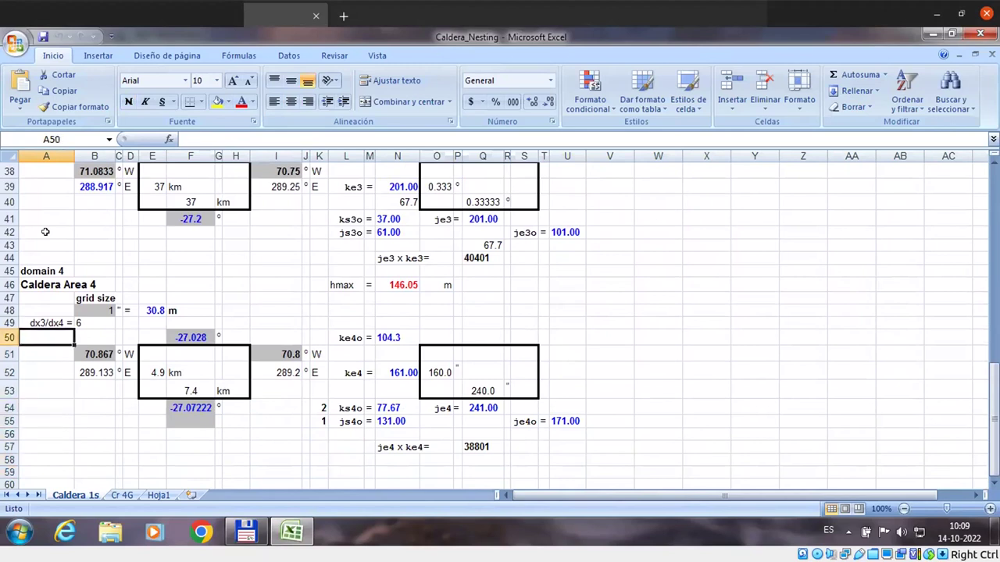
pyautogui.press('Up')
pyautogui.press('Up')
pyautogui.press('Up')
pyautogui.press('Up')
pyautogui.press('Up')
pyautogui.press('Up')
pyautogui.press('Up')
pyautogui.press('Up')
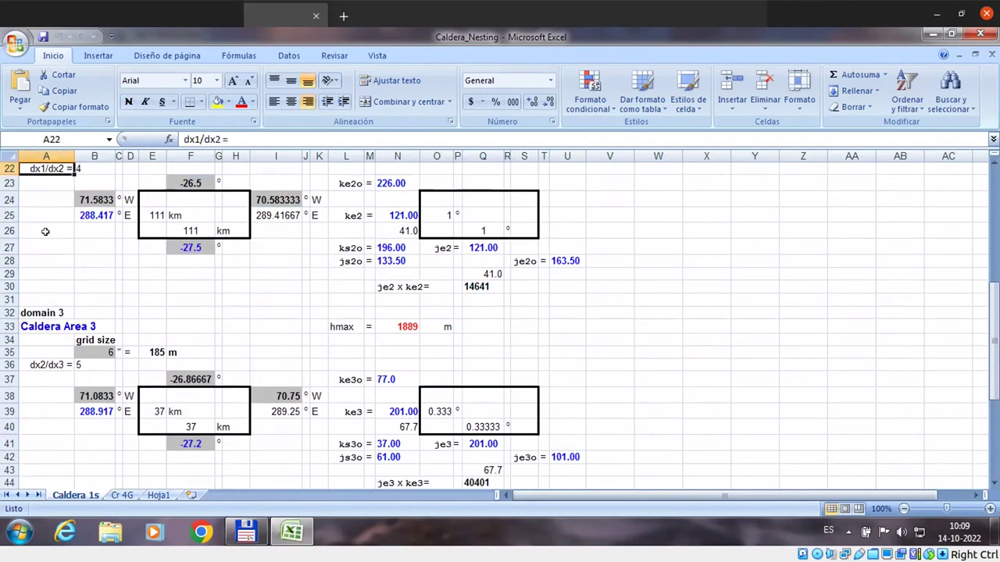
pyautogui.press('Up')
pyautogui.press('Up')
pyautogui.press('Up')
pyautogui.press('Up')
pyautogui.press('Up')
pyautogui.press('Up')
pyautogui.press('Up')
pyautogui.press('Up')
pyautogui.press('Up')
pyautogui.press('Up')
pyautogui.press('Up')
pyautogui.press('Up')
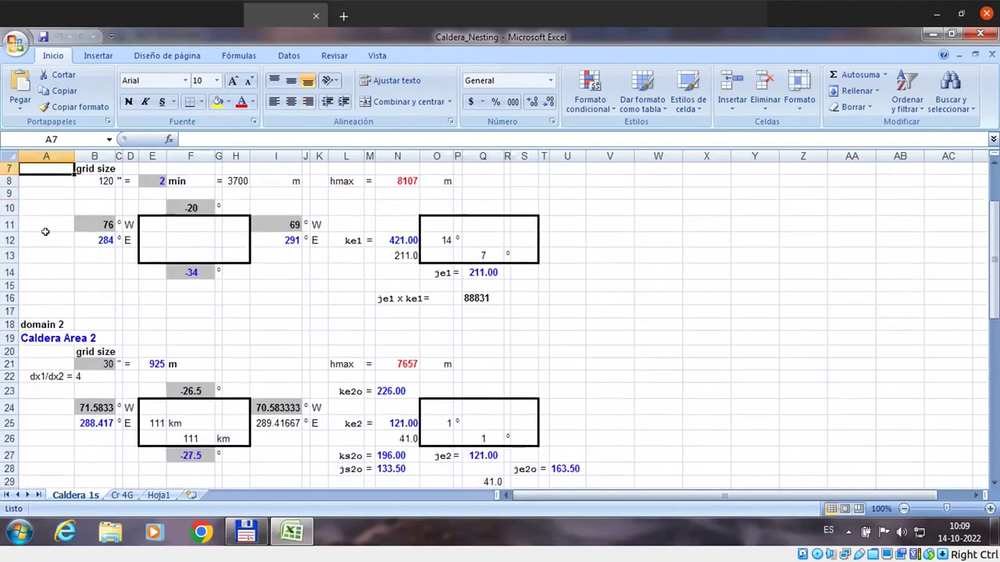
# Inspect the western longitude limit of domain 1 in cell B11
pyautogui.press('Down')
pyautogui.press('Down')
pyautogui.press('Down')
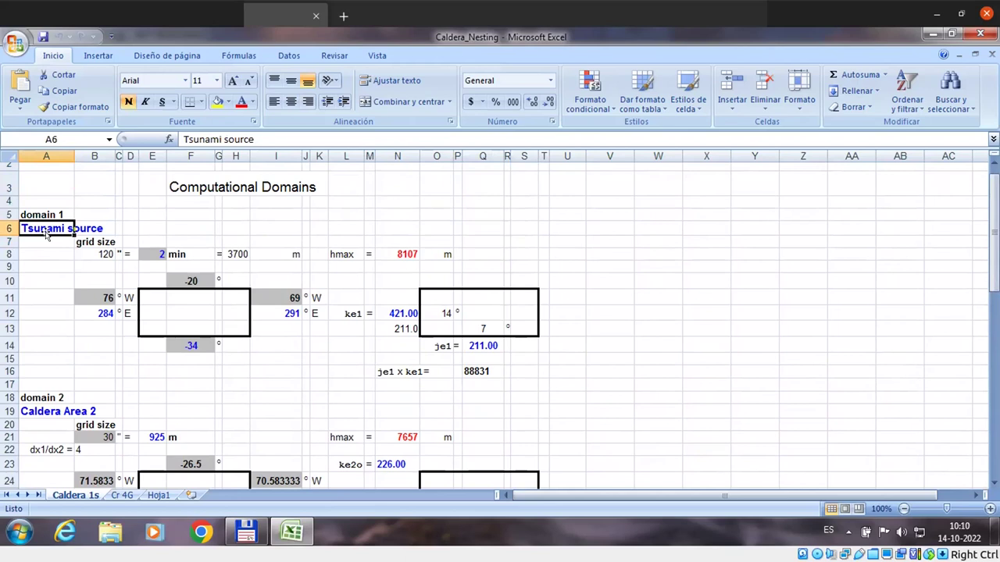
pyautogui.press('Down')
pyautogui.press('Down')
pyautogui.press('Down')
pyautogui.press('Down')
pyautogui.press('Down')
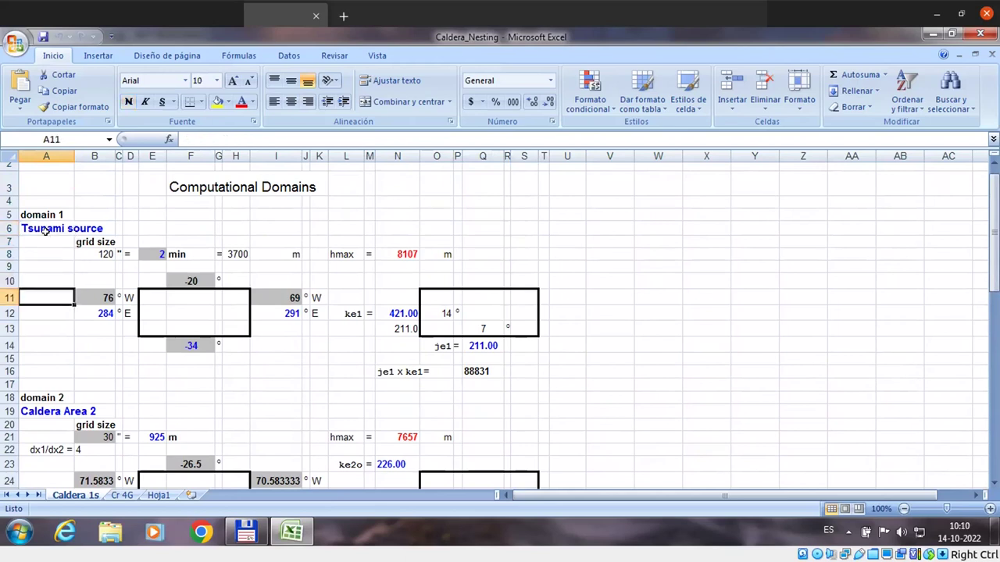
pyautogui.press('Right')
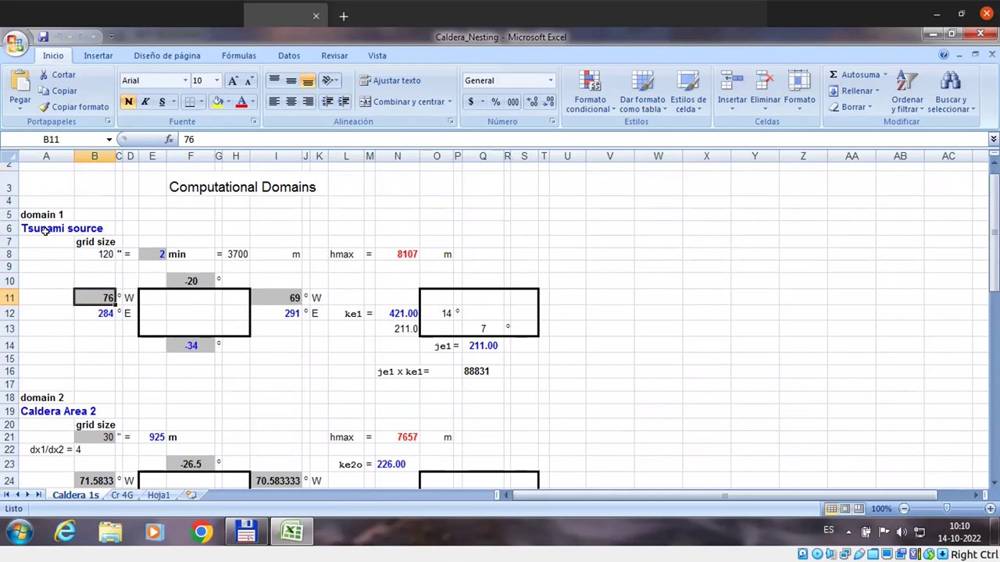
# Examine domain 1's grid size in minutes in E8 and its conversion formula to metres in H8
pyautogui.press('Up')
pyautogui.press('Up')
pyautogui.press('Up')
pyautogui.press('Right')
pyautogui.press('Right')
pyautogui.press('Right')
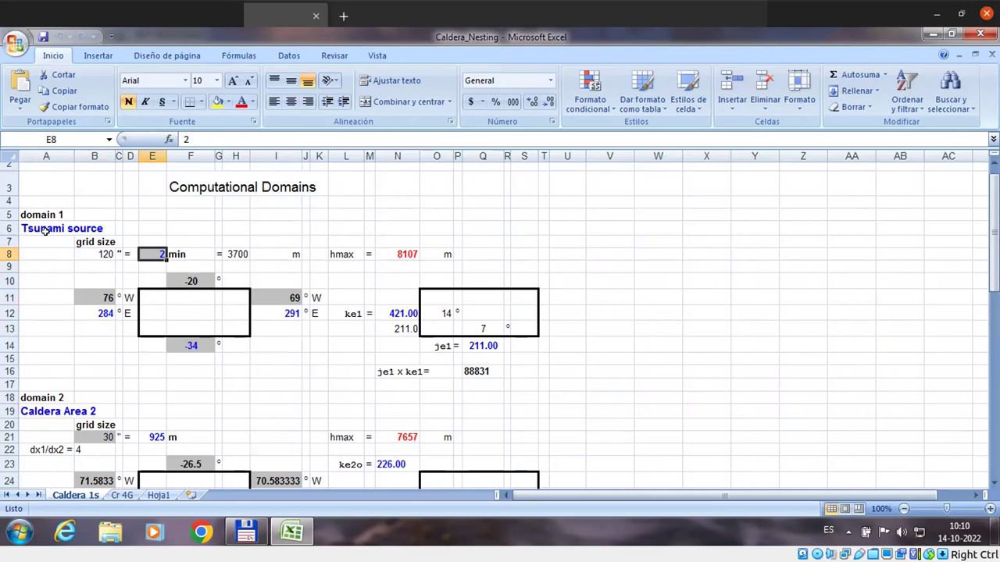
pyautogui.press('Right')
pyautogui.press('Right')
pyautogui.press('Right')
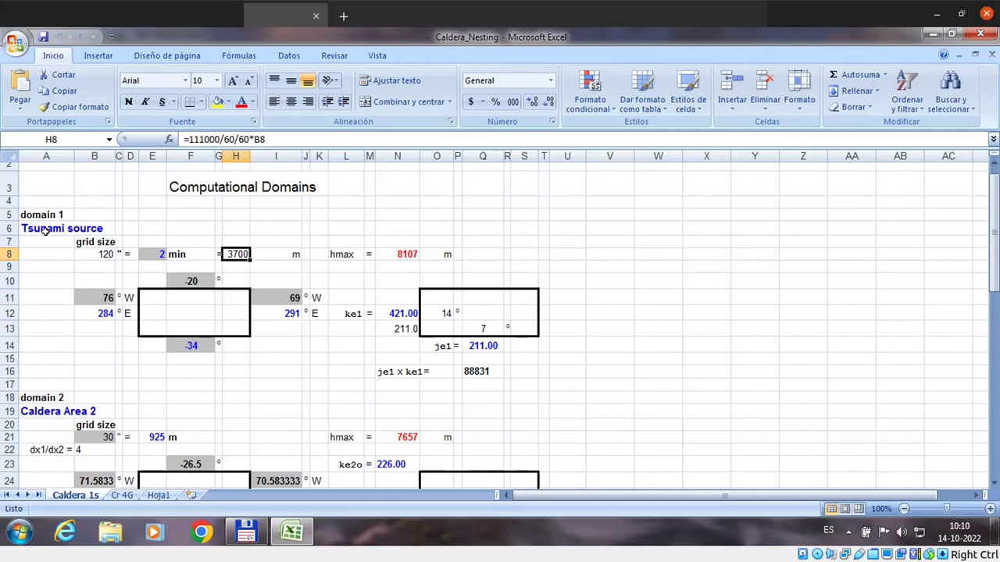
# Inspect the northern and southern latitude limits of domain 1 in cells F10 and F14
pyautogui.press('Down')
pyautogui.press('Down')
pyautogui.press('Left')
pyautogui.press('Left')
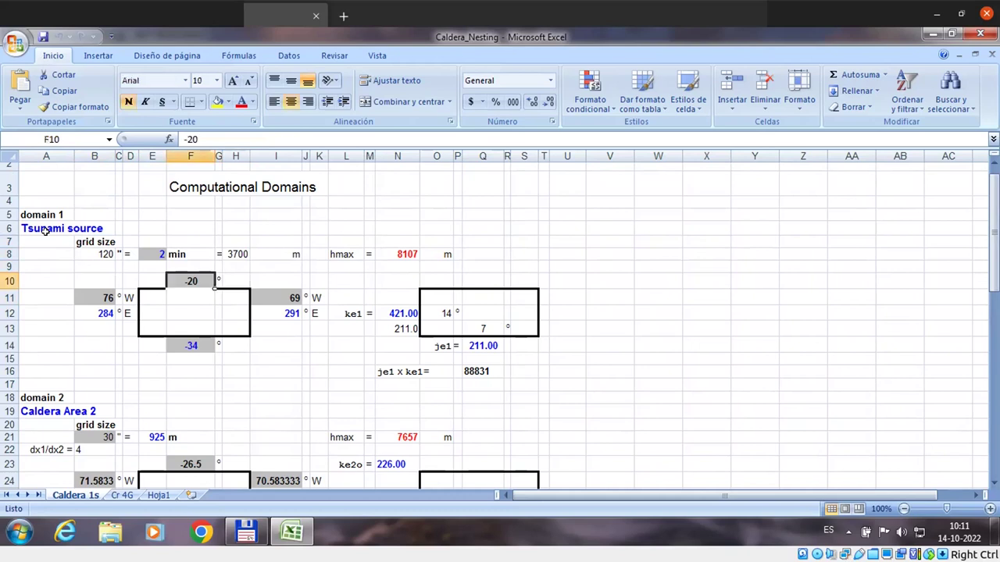
pyautogui.press('Down')
pyautogui.press('Down')
pyautogui.press('Down')
pyautogui.press('Down')
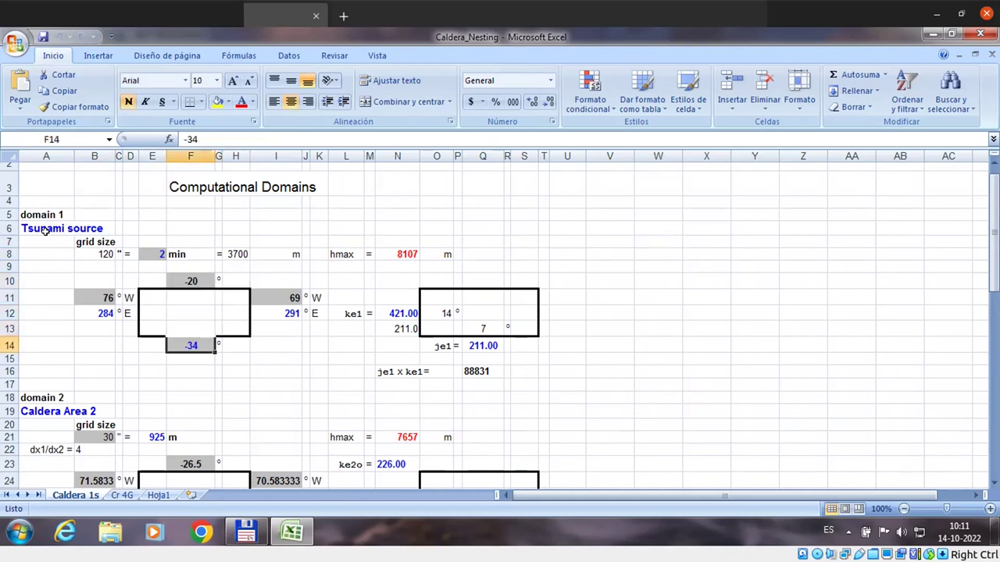
# Compare the western and eastern longitude limits of domain 1 in cells B11 and I11
pyautogui.press('Up')
pyautogui.press('Up')
pyautogui.press('Up')
pyautogui.press('Left')
pyautogui.press('Left')
pyautogui.press('Left')
pyautogui.press('Left')
pyautogui.press('Left')
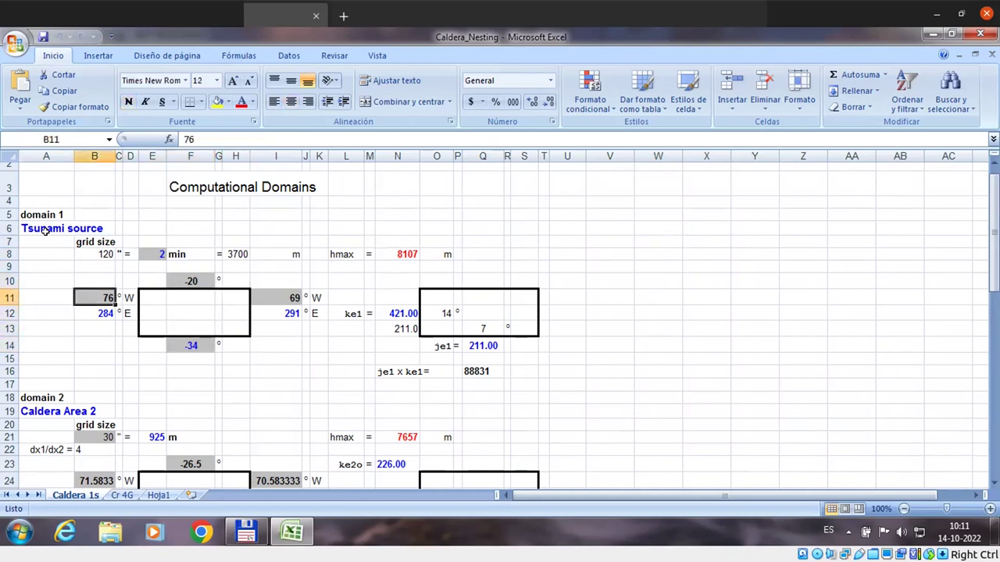
pyautogui.press('Right')
pyautogui.press('Right')
pyautogui.press('Right')
pyautogui.press('Right')
pyautogui.press('Right')
pyautogui.press('Right')
pyautogui.press('Right')
pyautogui.press('Right')
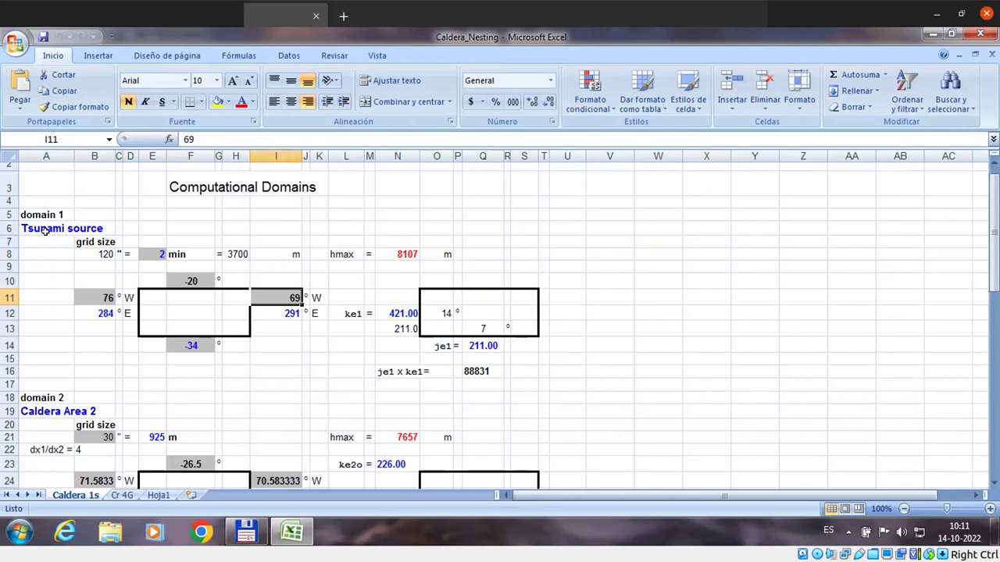
# Examine the formula for domain 1's latitude extent in cell O12
pyautogui.press('Right')
pyautogui.press('Right')
pyautogui.press('Right')
pyautogui.press('Right')
pyautogui.press('Right')
pyautogui.press('Right')
pyautogui.press('Down')
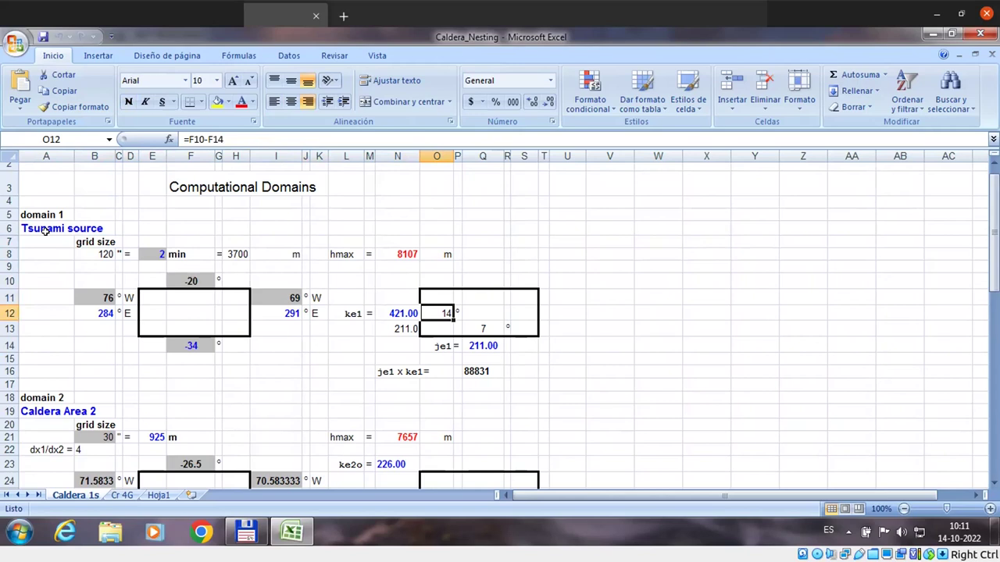
# Inspect the grid size in arc-seconds of domain 2, Caldera Area 2, in cell B21
pyautogui.press('Left')
pyautogui.press('Left')
pyautogui.press('Left')
pyautogui.press('Left')
pyautogui.press('Left')
pyautogui.press('Left')
pyautogui.press('Left')
pyautogui.press('Left')
pyautogui.press('Left')
pyautogui.press('Left')
pyautogui.press('Left')
pyautogui.press('Left')
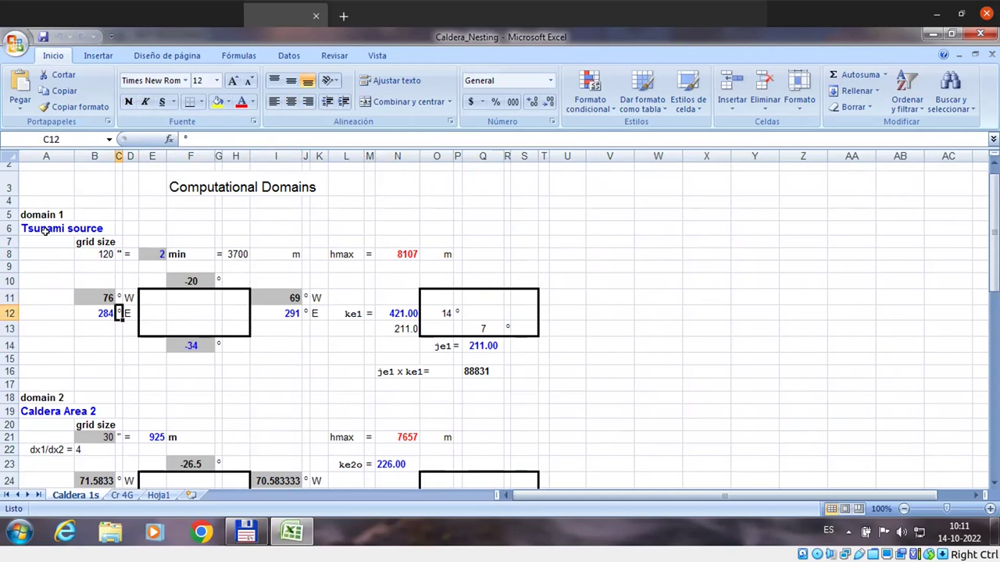
pyautogui.press('Up')
pyautogui.press('Left')
pyautogui.press('Down')
pyautogui.press('Down')
pyautogui.press('Down')
pyautogui.press('Down')
pyautogui.press('Down')
pyautogui.press('Down')
pyautogui.press('Down')
pyautogui.press('Down')
pyautogui.press('Down')
pyautogui.press('Down')
pyautogui.press('Down')
pyautogui.press('Down')
pyautogui.press('Down')
pyautogui.press('Down')
pyautogui.press('Down')
pyautogui.press('Down')
pyautogui.press('Down')
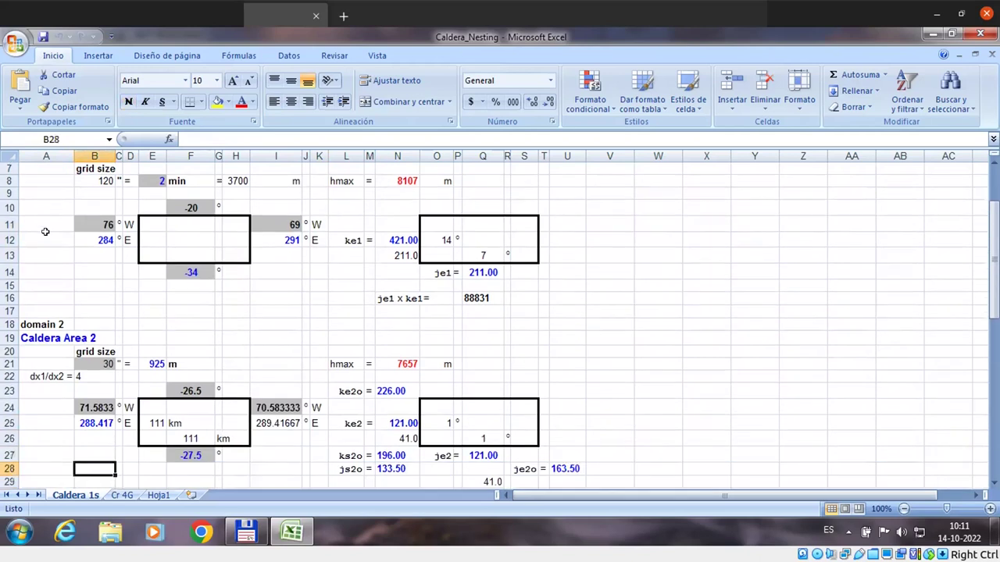
pyautogui.press('Up')
pyautogui.press('Up')
pyautogui.press('Up')
pyautogui.press('Up')
pyautogui.press('Up')
pyautogui.press('Up')
pyautogui.press('Up')
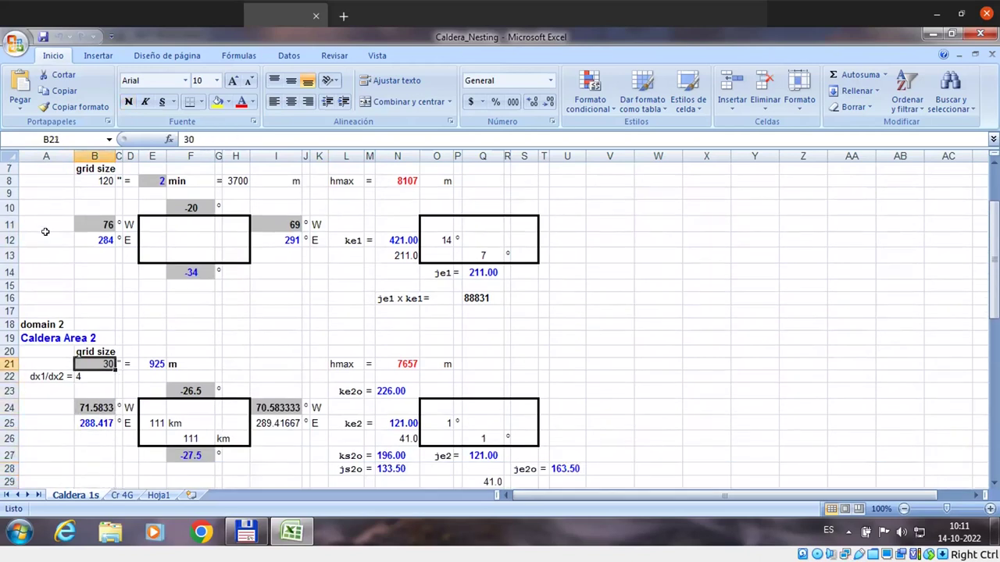
# Examine the formula in E21 that converts domain 2's grid size to metres
pyautogui.press('Right')
pyautogui.press('Left')
pyautogui.press('Right')
pyautogui.press('Left')
pyautogui.press('Right')
pyautogui.press('Right')
pyautogui.press('Right')
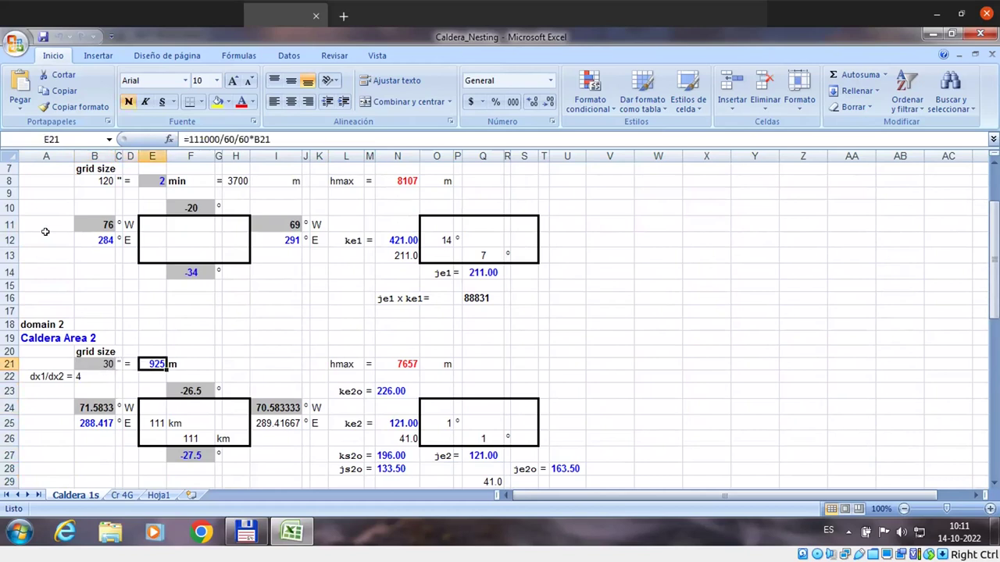
# Examine the formula for domain 2's western longitude limit in cell B24
pyautogui.press('Down')
pyautogui.press('Down')
pyautogui.press('Down')
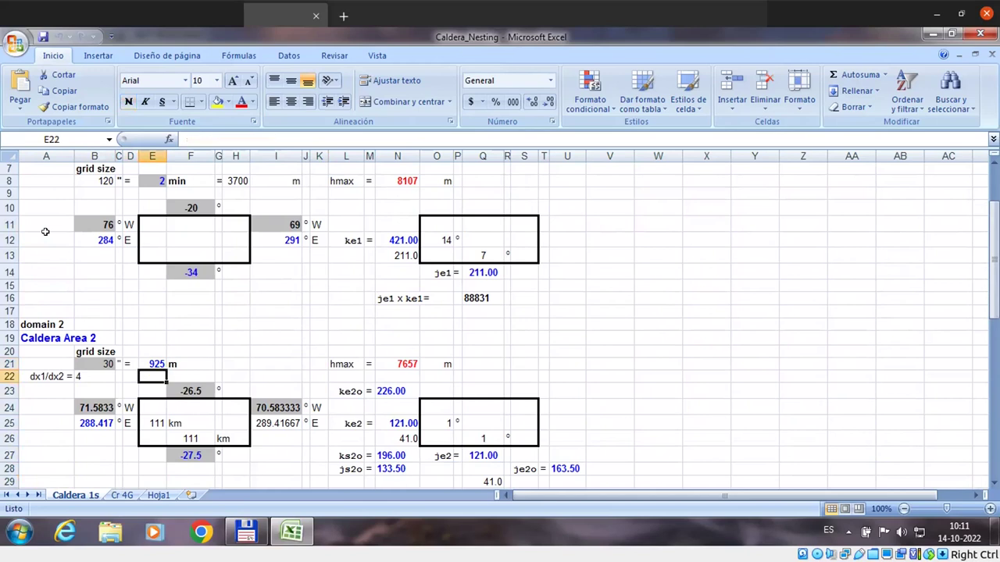
pyautogui.press('Left')
pyautogui.press('Left')
pyautogui.press('Left')
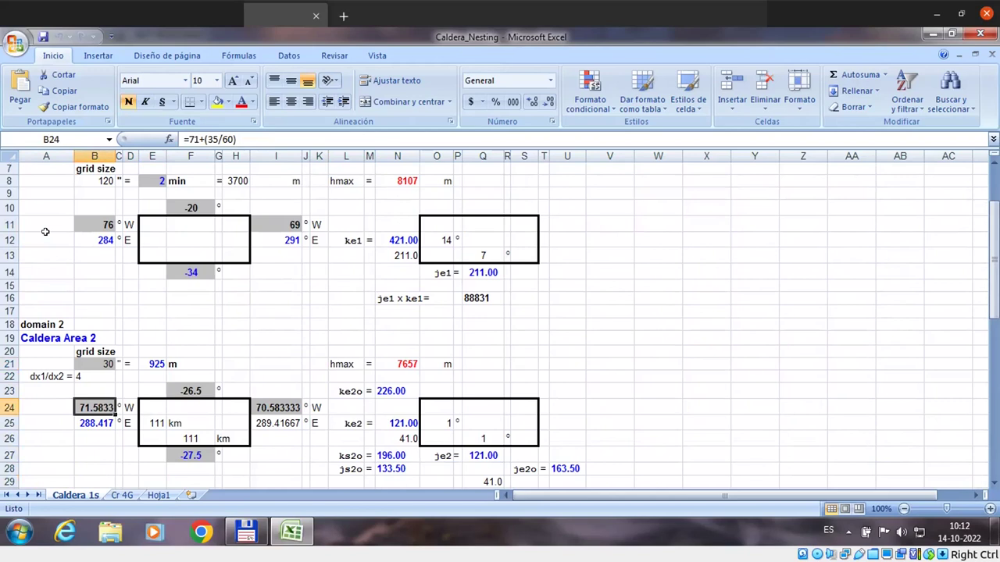
# Examine the ke2 formula in N25, which derives domain 2's grid count from its latitude extent and grid size
pyautogui.press('Right')
pyautogui.press('Right')
pyautogui.press('Right')
pyautogui.press('Right')
pyautogui.press('Right')
pyautogui.press('Right')
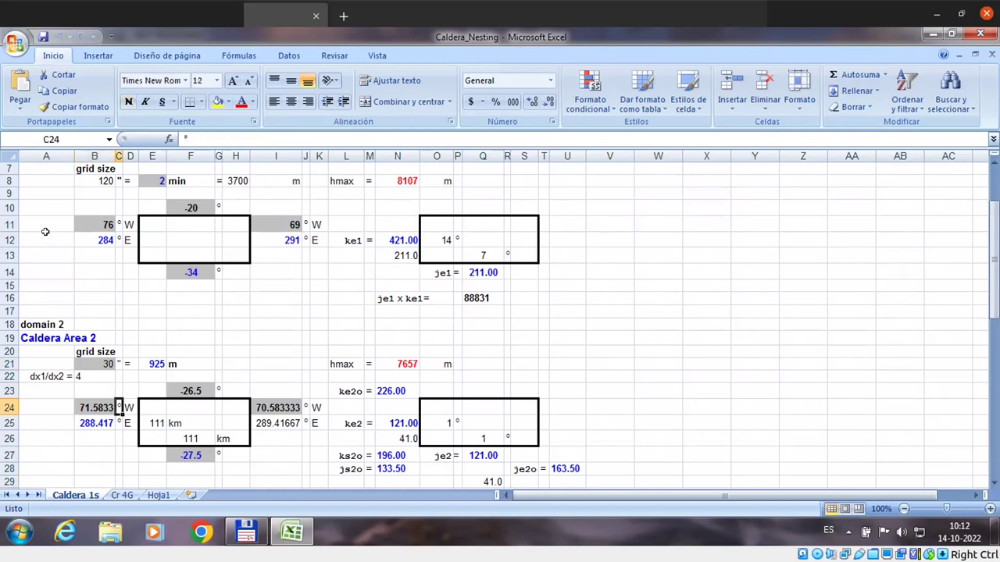
pyautogui.press('Right')
pyautogui.press('Right')
pyautogui.press('Right')
pyautogui.press('Right')
pyautogui.press('Right')
pyautogui.press('Right')
pyautogui.press('Right')
pyautogui.press('Right')
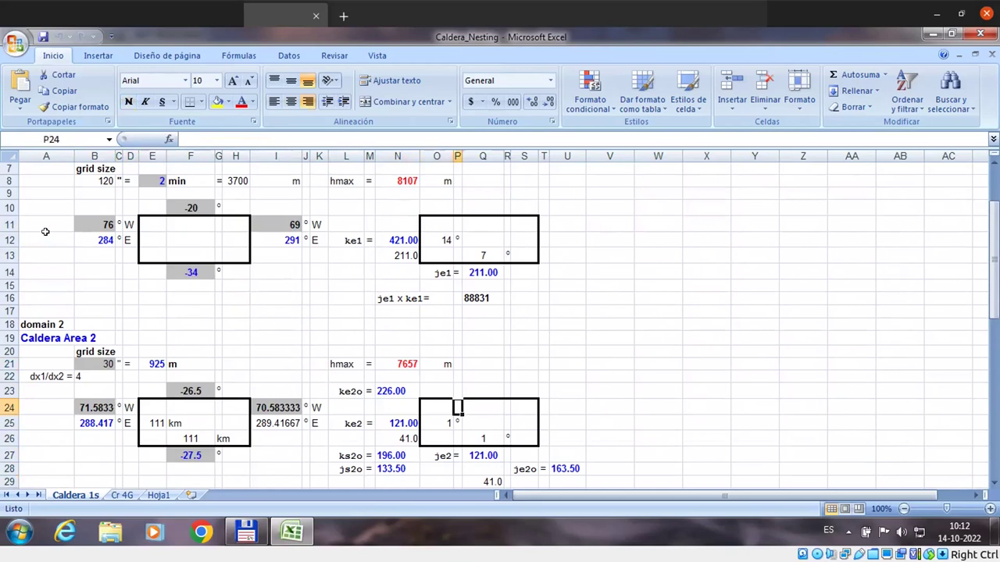
pyautogui.press('Down')
pyautogui.press('Left')
pyautogui.press('Left')
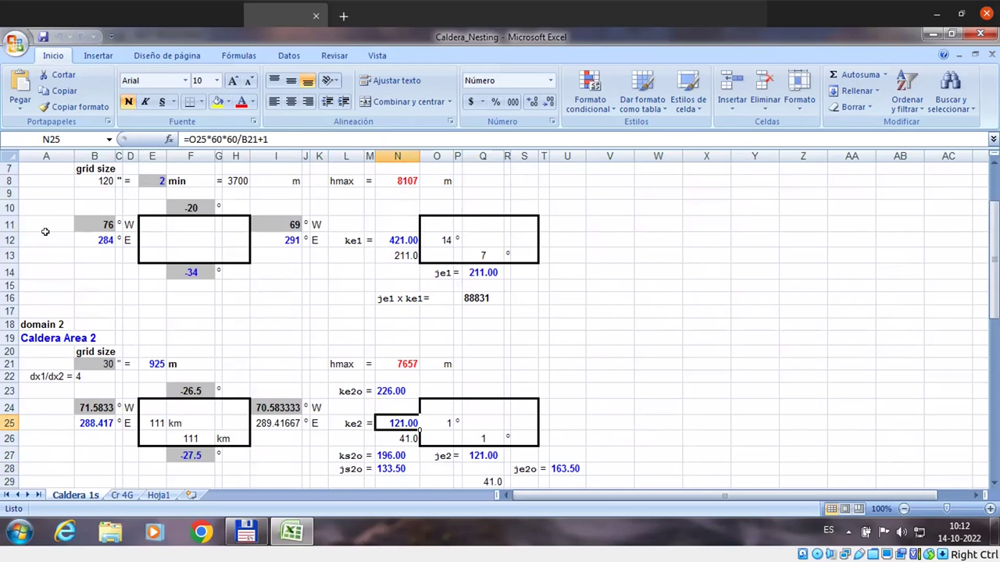
# Review domain 2's ks2o and js2o values and the je2 x ke2 line in rows 27 to 30
pyautogui.press('Down')
pyautogui.press('Down')
pyautogui.press('Down')
pyautogui.press('Down')
pyautogui.press('Down')
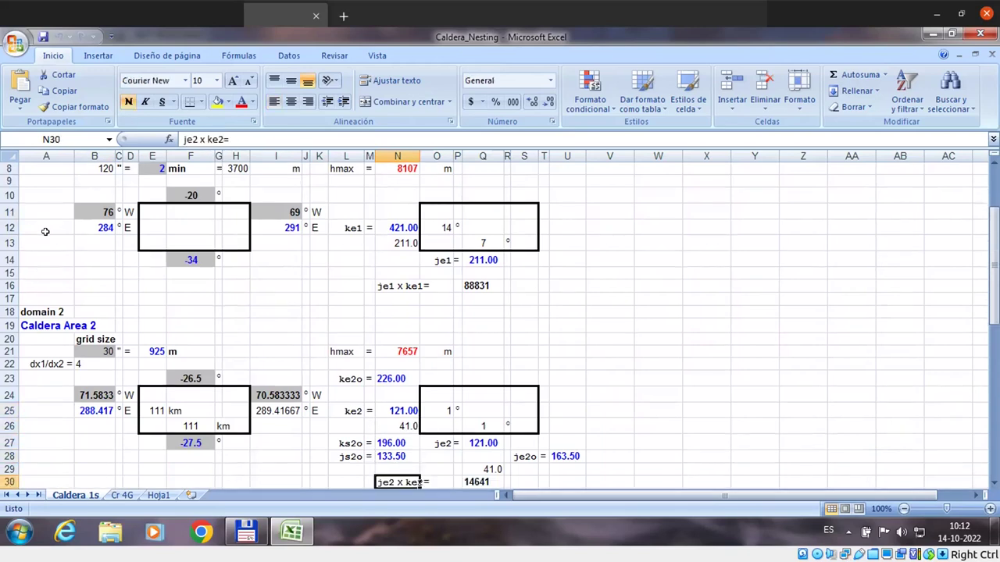
# Inspect the grid size in arc-seconds of domain 3, Caldera Area 3, in cell B35
pyautogui.press('Down')
pyautogui.press('Down')
pyautogui.press('Down')
pyautogui.press('Down')
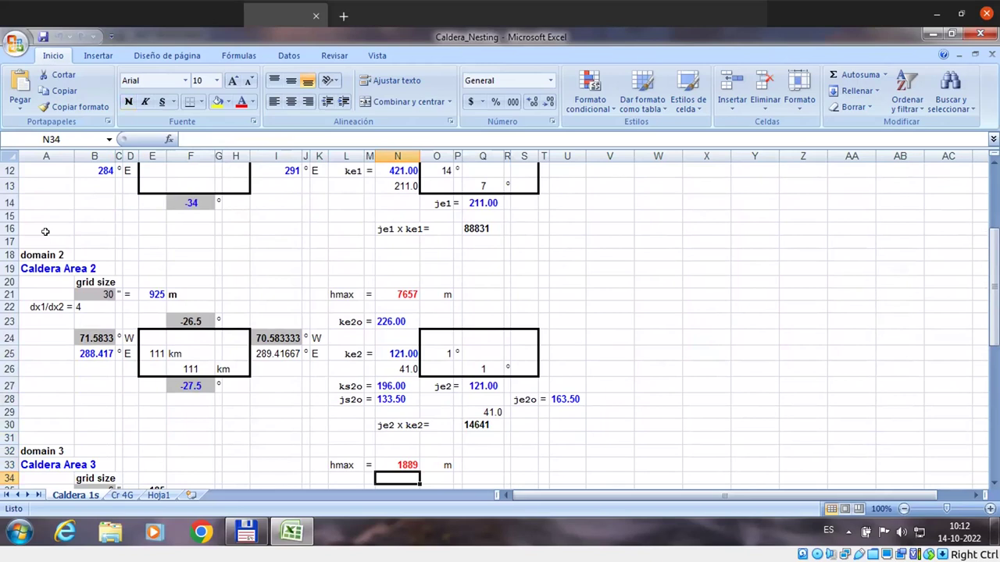
pyautogui.press('Down')
pyautogui.press('Down')
pyautogui.press('Down')
pyautogui.press('Down')
pyautogui.press('Down')
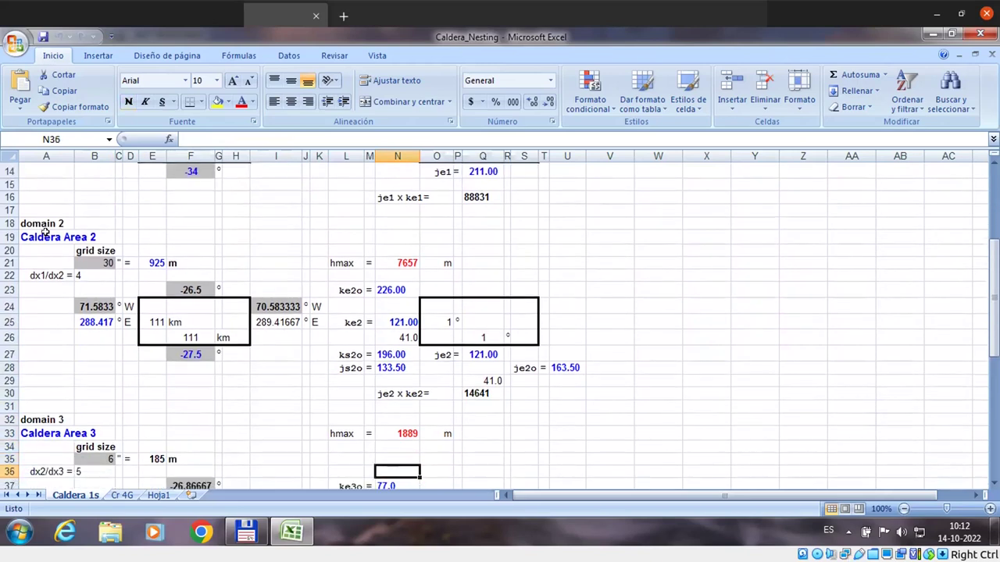
pyautogui.press('Up')
pyautogui.press('Up')
pyautogui.press('Up')
pyautogui.press('Up')
pyautogui.press('Left')
pyautogui.press('Left')
pyautogui.press('Left')
pyautogui.press('Left')
pyautogui.press('Left')
pyautogui.press('Left')
pyautogui.press('Left')
pyautogui.press('Left')
pyautogui.press('Left')
pyautogui.press('Left')
pyautogui.press('Left')
pyautogui.press('Left')
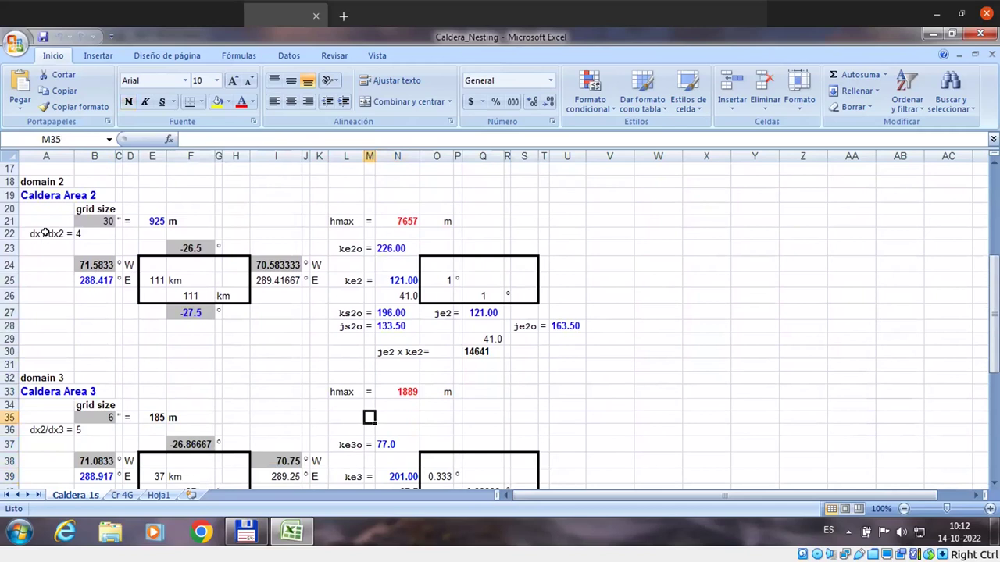
pyautogui.press('Right')
pyautogui.press('Right')
pyautogui.press('Left')
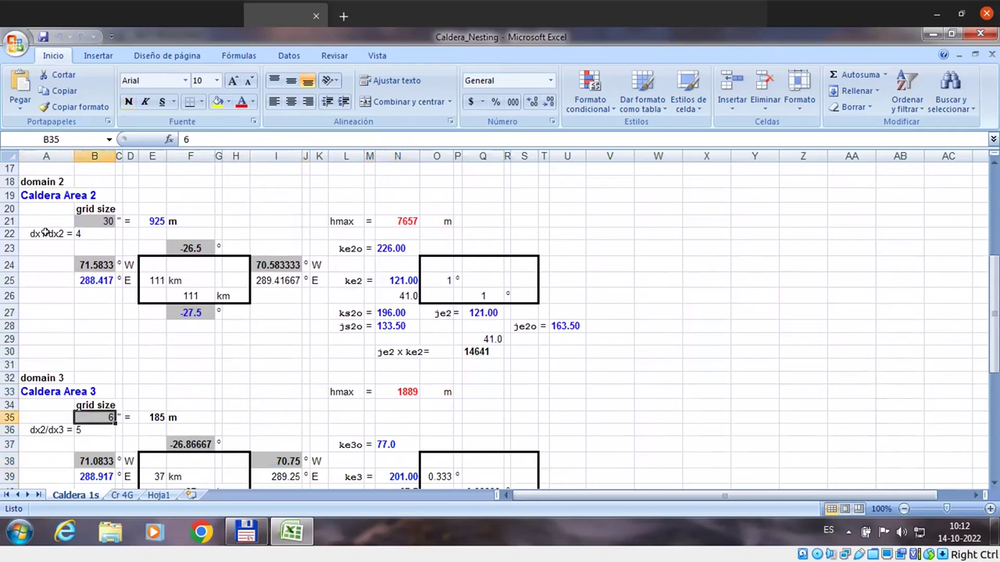
# Review domain 3's grid size in metres and the latitude and longitude limits around its box in rows 35 to 41
pyautogui.press('Right')
pyautogui.press('Right')
pyautogui.press('Right')
pyautogui.press('Down')
pyautogui.press('Down')
pyautogui.press('Down')
pyautogui.press('Down')
pyautogui.press('Down')
pyautogui.press('Down')
pyautogui.press('Down')
pyautogui.press('Up')
pyautogui.press('Up')
pyautogui.press('Right')
pyautogui.press('Right')
pyautogui.press('Up')
pyautogui.press('Up')
pyautogui.press('Right')
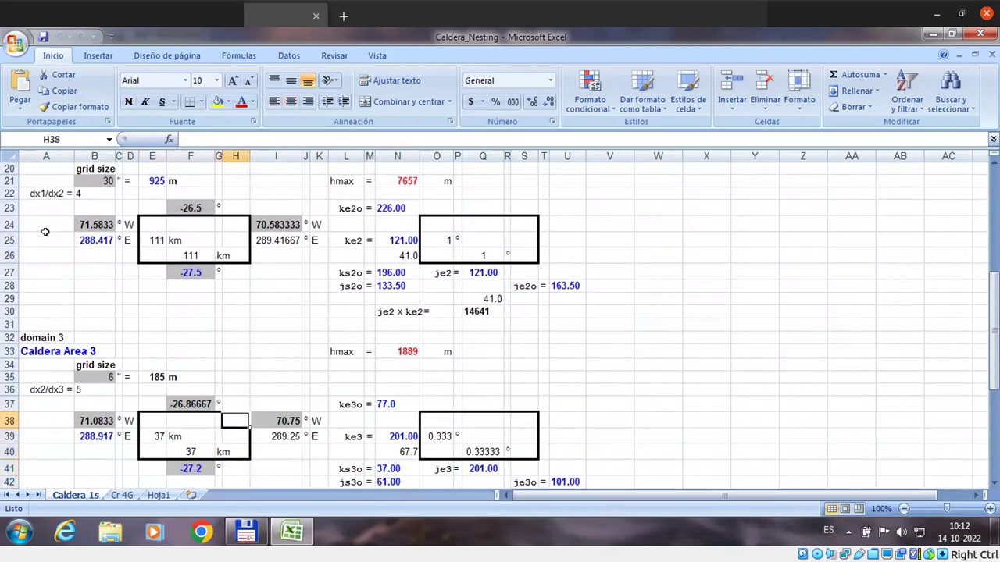
# Examine the formula for domain 3's longitude extent in cell Q40
pyautogui.press('Right')
pyautogui.press('Right')
pyautogui.press('Right')
pyautogui.press('Right')
pyautogui.press('Right')
pyautogui.press('Right')
pyautogui.press('Right')
pyautogui.press('Right')
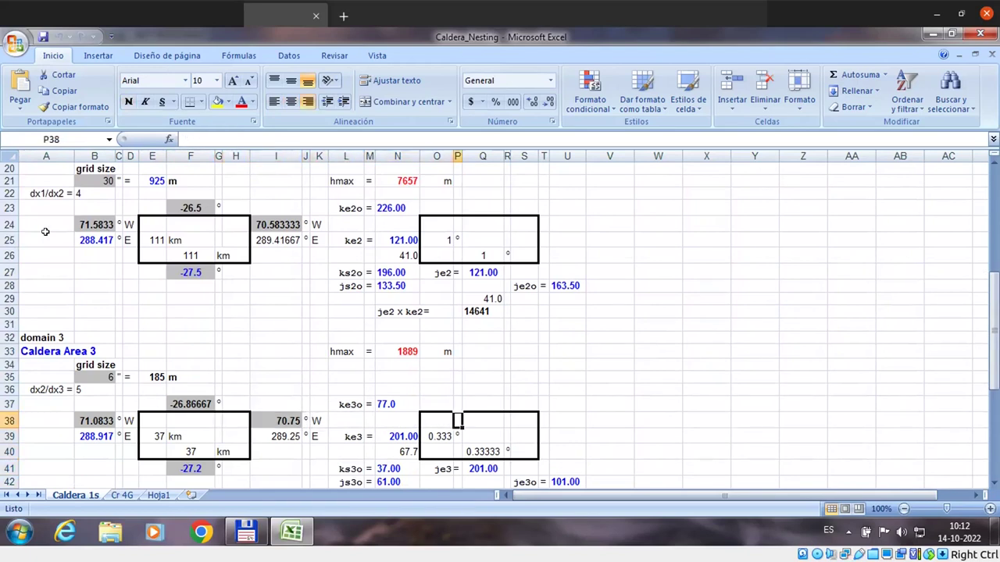
pyautogui.press('Left')
pyautogui.press('Down')
pyautogui.press('Down')
pyautogui.press('Right')
pyautogui.press('Right')
pyautogui.press('Right')
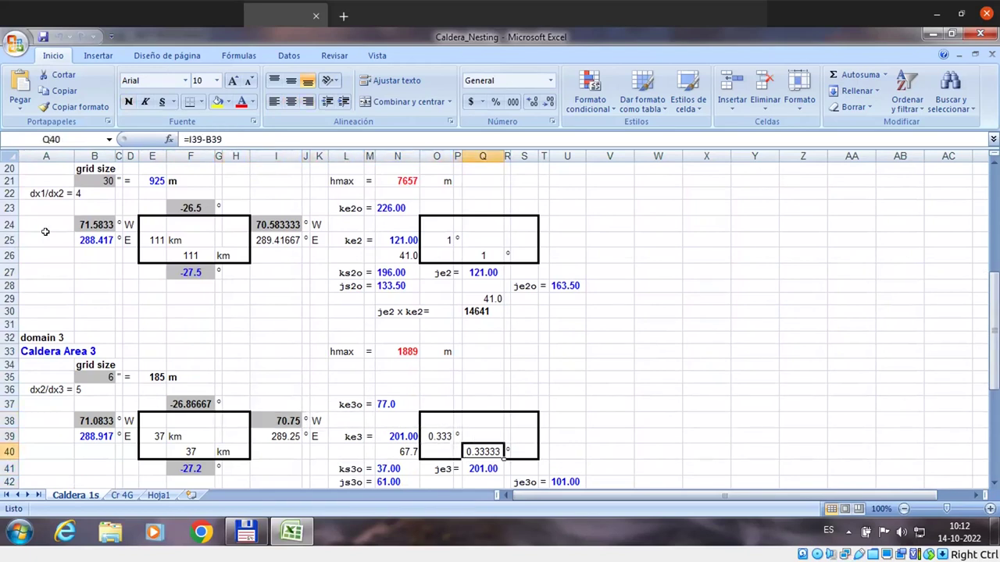
# Examine the ks3o formula in N41, which locates domain 3's southern limit within domain 2
pyautogui.press('Left')
pyautogui.press('Left')
pyautogui.press('Left')
pyautogui.press('Left')
pyautogui.press('Down')
pyautogui.press('Down')
pyautogui.press('Down')
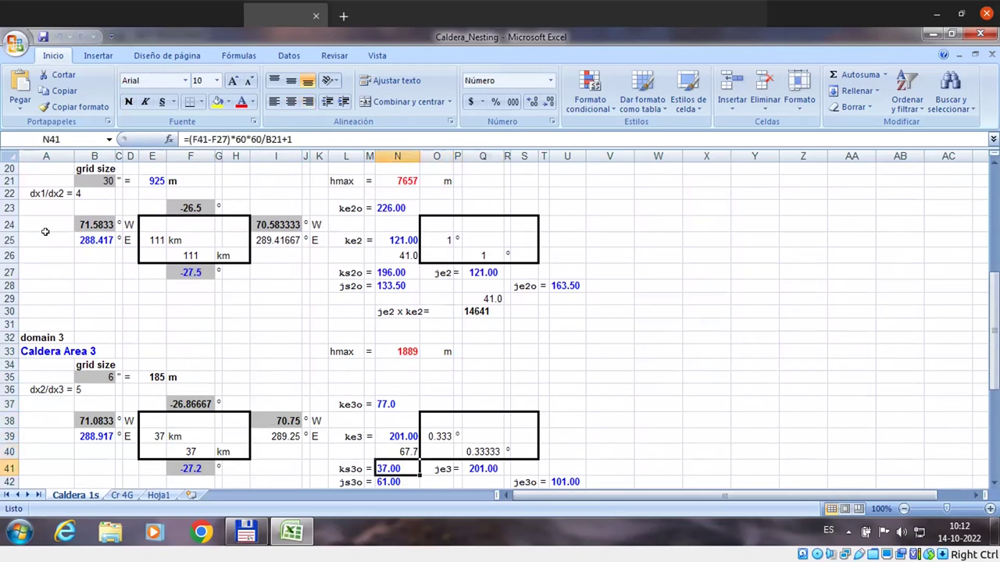
# Examine the formula for the grid size in metres of domain 4, Caldera Area 4, in cell E48
pyautogui.press('Down')
pyautogui.press('Down')
pyautogui.press('Down')
pyautogui.press('Down')
pyautogui.press('Down')
pyautogui.press('Down')
pyautogui.press('Down')
pyautogui.press('Down')
pyautogui.press('Down')
pyautogui.press('Down')
pyautogui.press('Down')
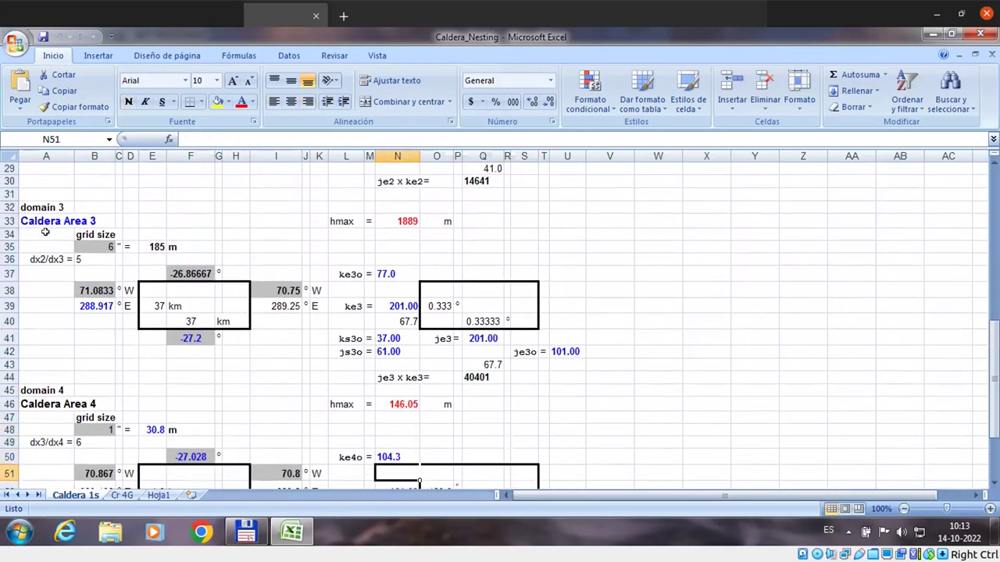
pyautogui.press('Down')
pyautogui.press('Left')
pyautogui.press('Left')
pyautogui.press('Left')
pyautogui.press('Left')
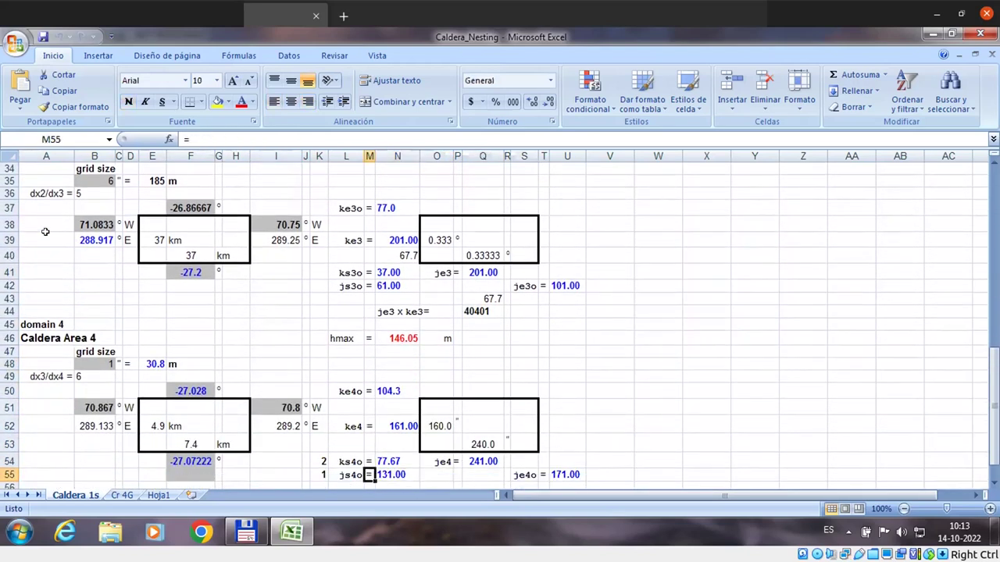
pyautogui.press('Left')
pyautogui.press('Left')
pyautogui.press('Left')
pyautogui.press('Left')
pyautogui.press('Left')
pyautogui.press('Up')
pyautogui.press('Up')
pyautogui.press('Up')
pyautogui.press('Up')
pyautogui.press('Up')
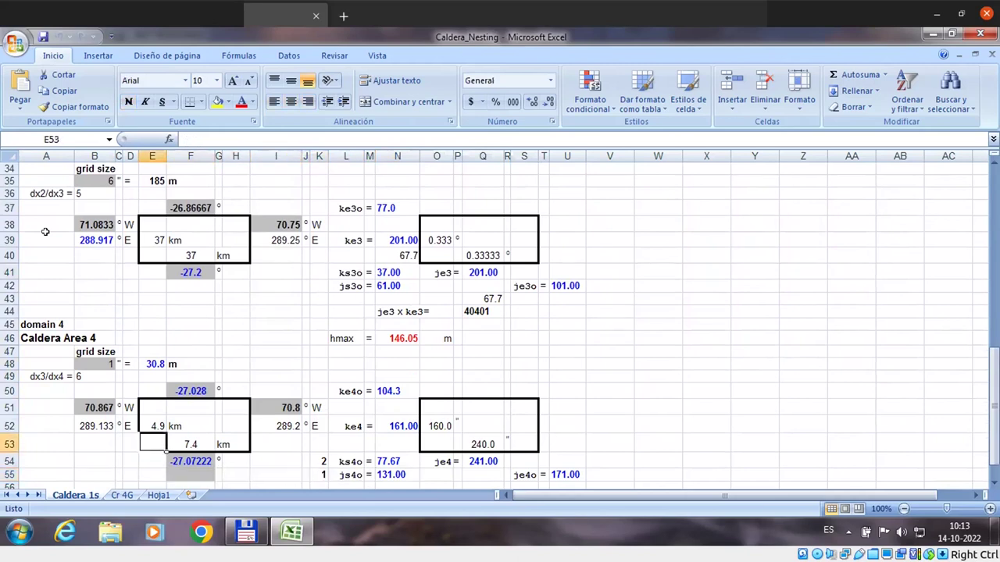
pyautogui.press('Up')
pyautogui.press('Up')
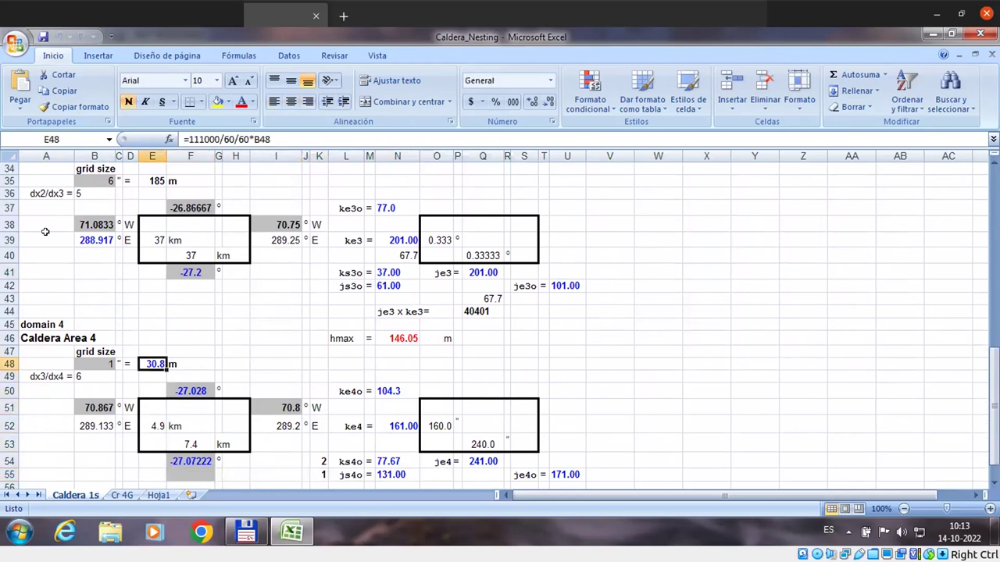
# Examine the formula for domain 4's north-south extent in kilometres in cell E52
pyautogui.press('Down')
pyautogui.press('Down')
pyautogui.press('Down')
pyautogui.press('Down')
pyautogui.press('Right')
pyautogui.press('Left')
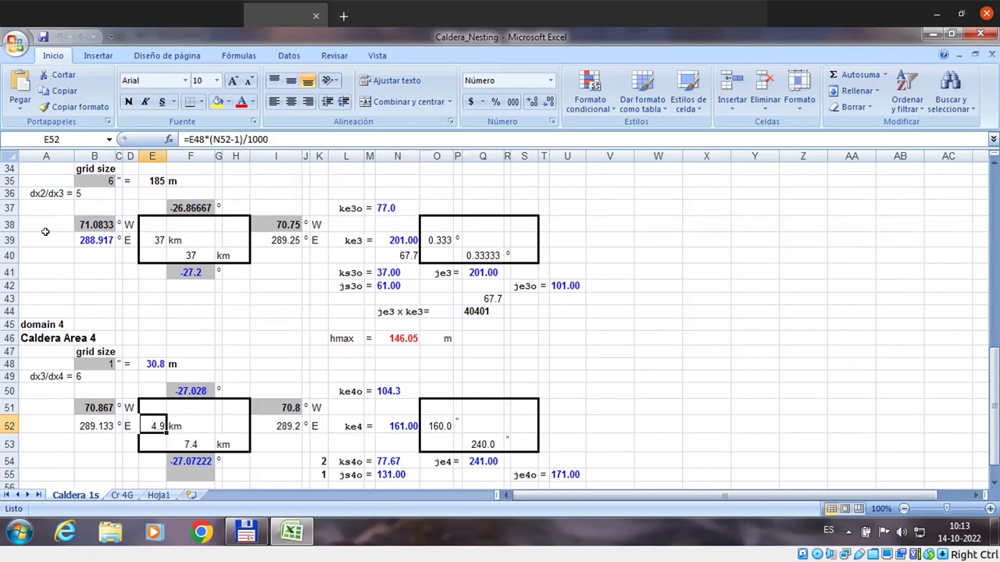
# Review the rows below domain 4's box, down to the je4 x ke4 product in row 57
pyautogui.press('Down')
pyautogui.press('Down')
pyautogui.press('Down')
pyautogui.press('Down')
pyautogui.press('Down')
pyautogui.press('Down')
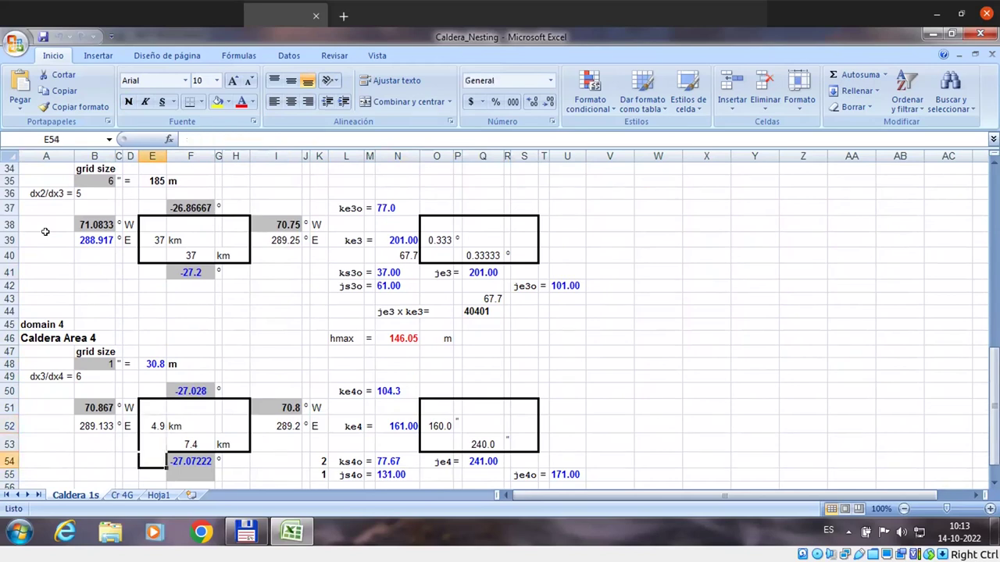
pyautogui.press('Up')
pyautogui.press('Up')
pyautogui.press('Up')
pyautogui.press('Up')
pyautogui.press('Up')
pyautogui.press('Up')
pyautogui.press('Up')
pyautogui.press('Up')
pyautogui.press('Up')
pyautogui.press('Up')
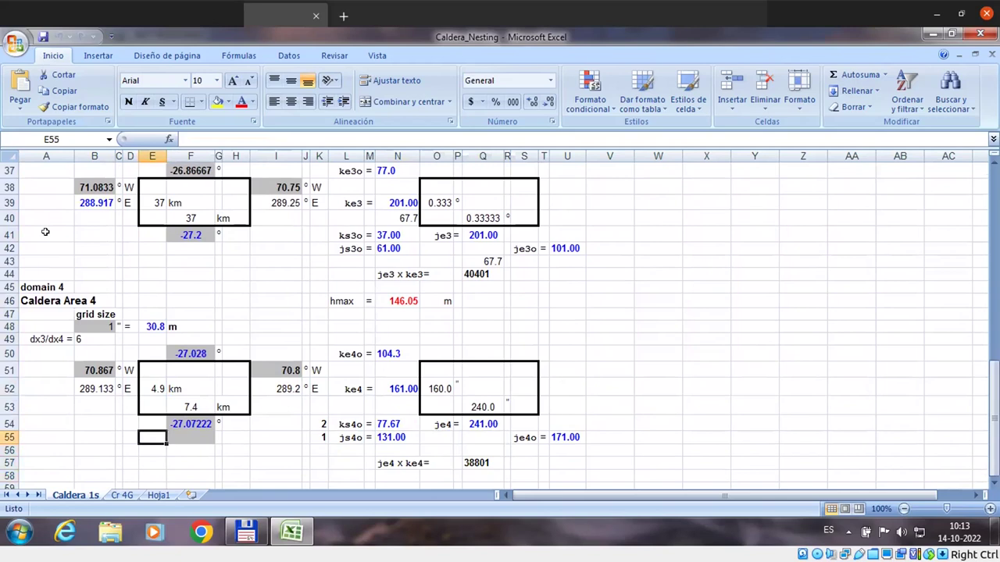
# Return to the start of the sheet and review domain 1, Tsunami source, with its grid size and limits
pyautogui.press('Up')
pyautogui.press('Up')
pyautogui.press('Up')
pyautogui.press('Up')
pyautogui.press('Up')
pyautogui.press('Up')
pyautogui.press('Up')
pyautogui.press('Up')
pyautogui.press('Up')
pyautogui.press('Up')
pyautogui.press('Up')
pyautogui.press('Up')
pyautogui.press('Up')
pyautogui.press('Up')
pyautogui.press('Up')
pyautogui.press('Up')
pyautogui.press('Up')
pyautogui.press('Up')
pyautogui.press('Up')
pyautogui.press('Up')
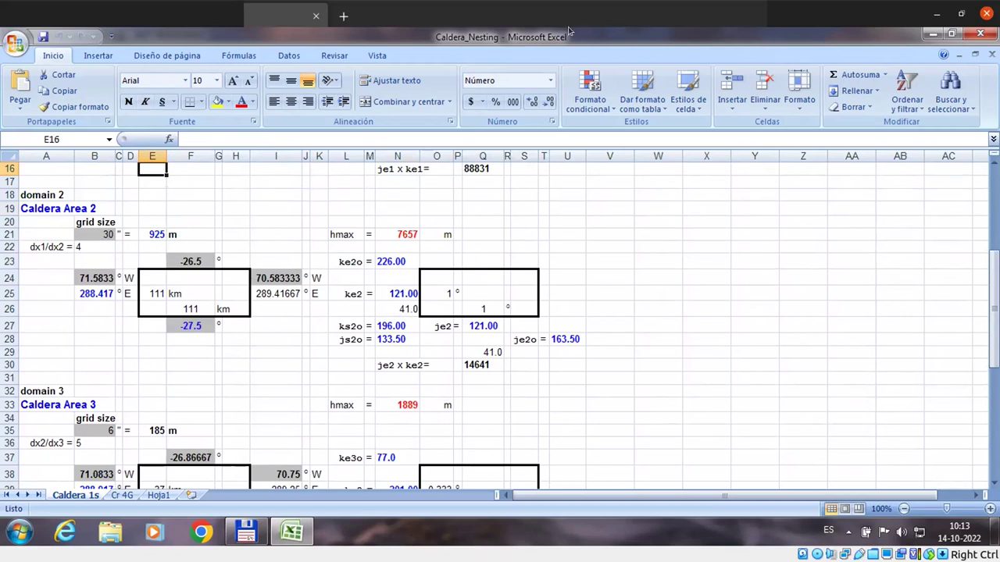
pyautogui.scroll(5, 372, 223)
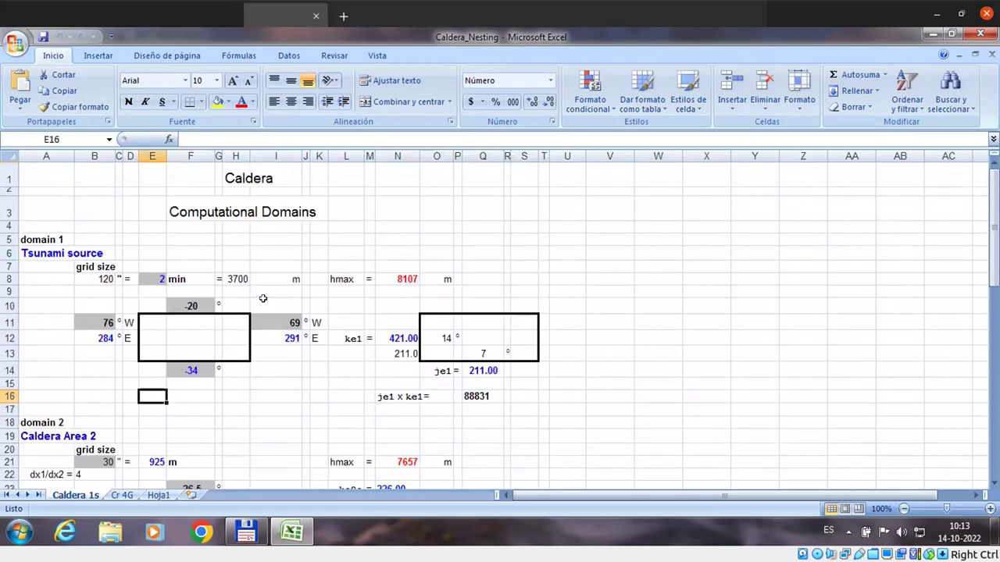
pyautogui.press('Left')
pyautogui.press('Left')
pyautogui.press('Left')
pyautogui.press('Left')
pyautogui.press('Up')
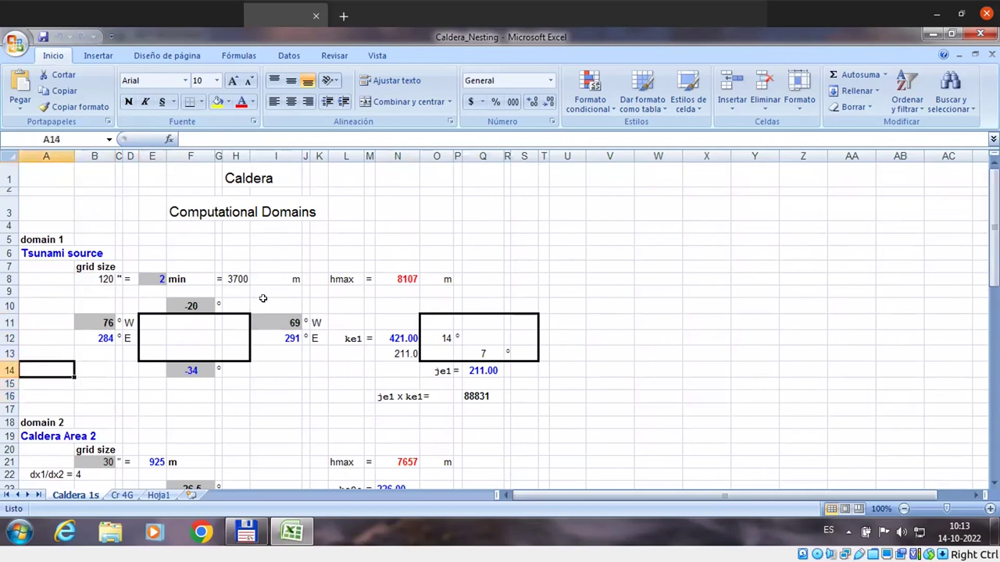
# Examine the formula in B22 for the dx1/dx2 ratio between the grid sizes of domains 1 and 2
pyautogui.press('Down')
pyautogui.press('Down')
pyautogui.press('Down')
pyautogui.press('Down')
pyautogui.press('Down')
pyautogui.press('Down')
pyautogui.press('Down')
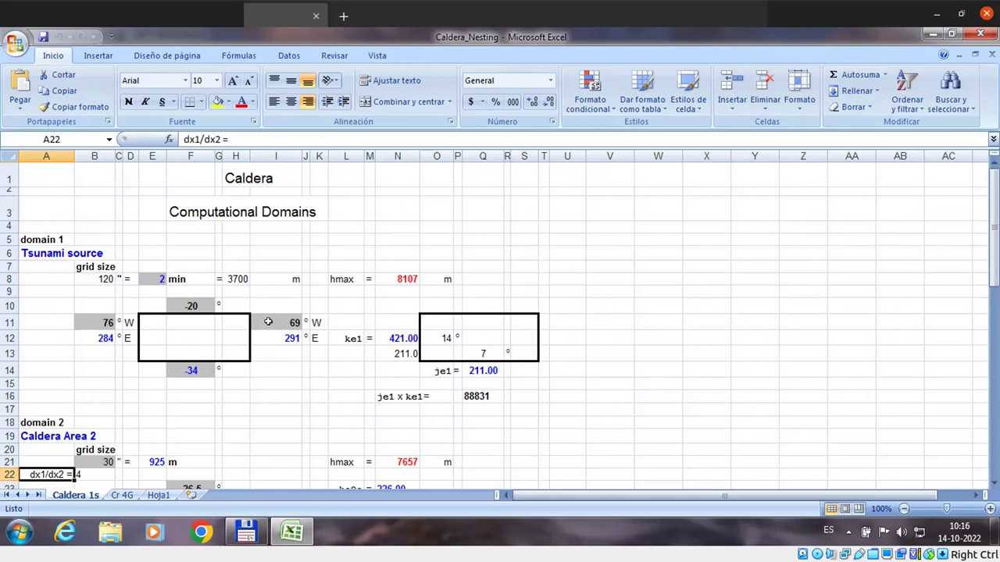
pyautogui.scroll(-4, 195, 381)
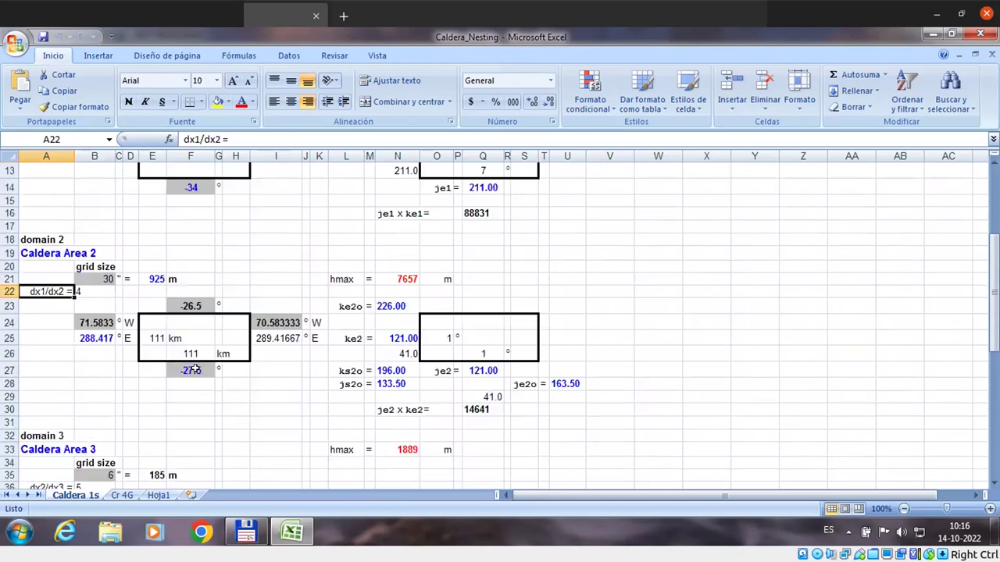
pyautogui.scroll(2, 218, 347)
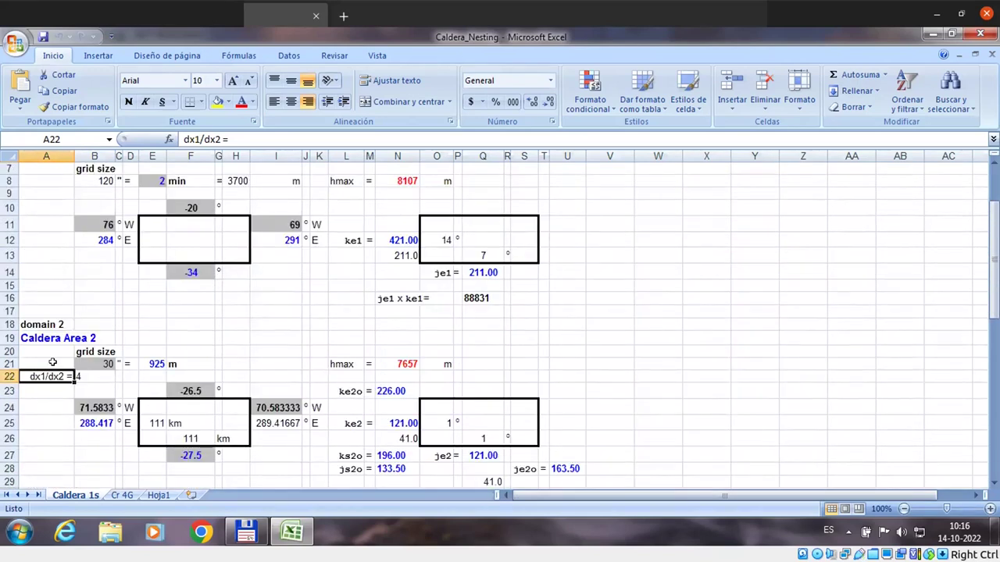
pyautogui.click(91, 380)
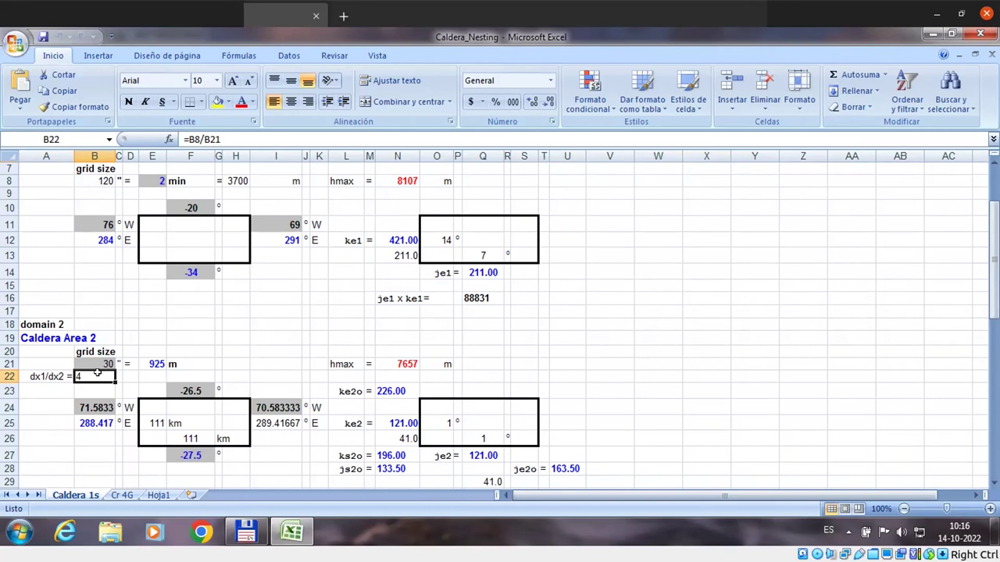
pyautogui.scroll(2, 96, 373)
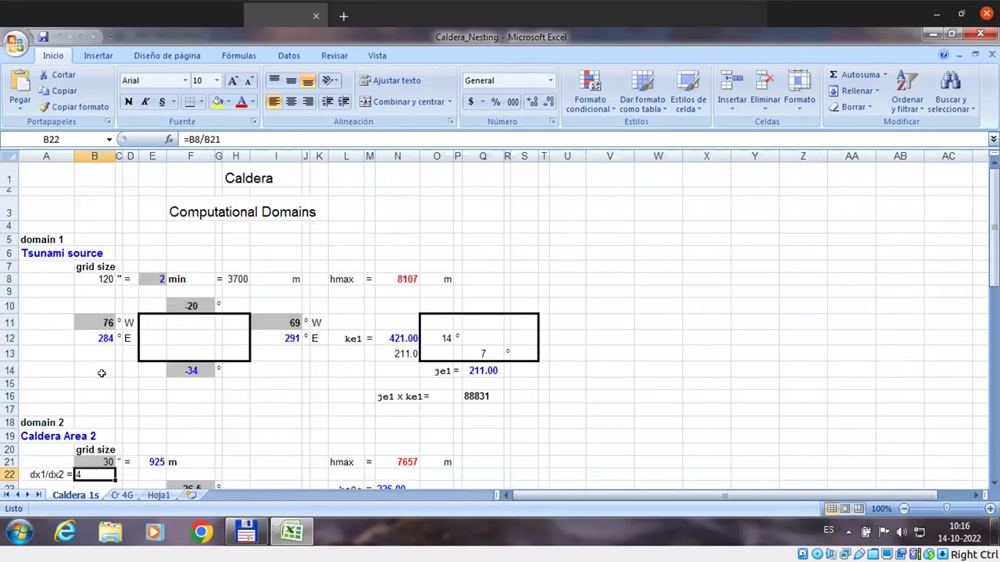
# Compare the grid size ratios dx1/dx2, dx2/dx3 and dx3/dx4 across the four domains
pyautogui.scroll(-4, 117, 369)
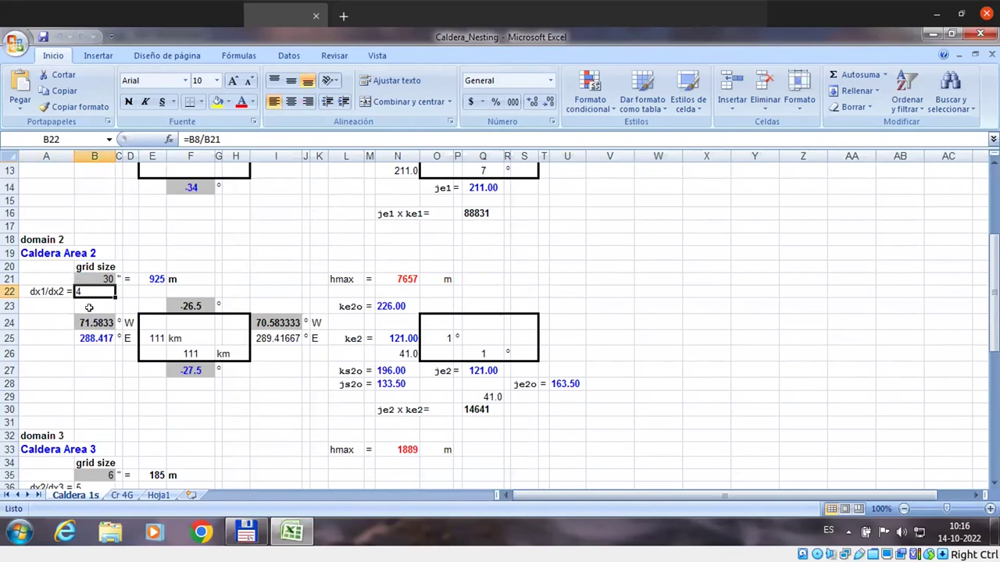
pyautogui.scroll(-6, 89, 309)
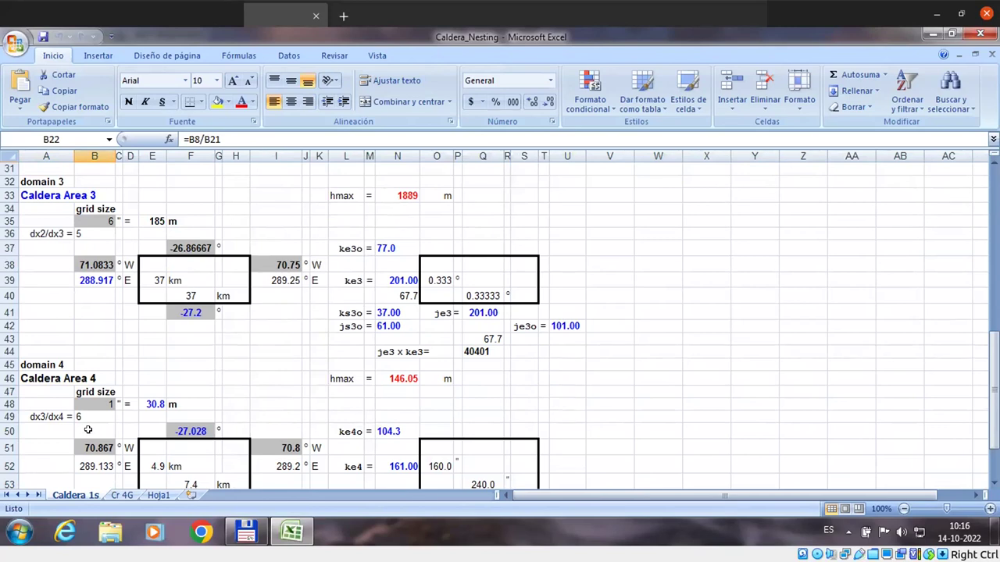
pyautogui.scroll(10, 89, 431)
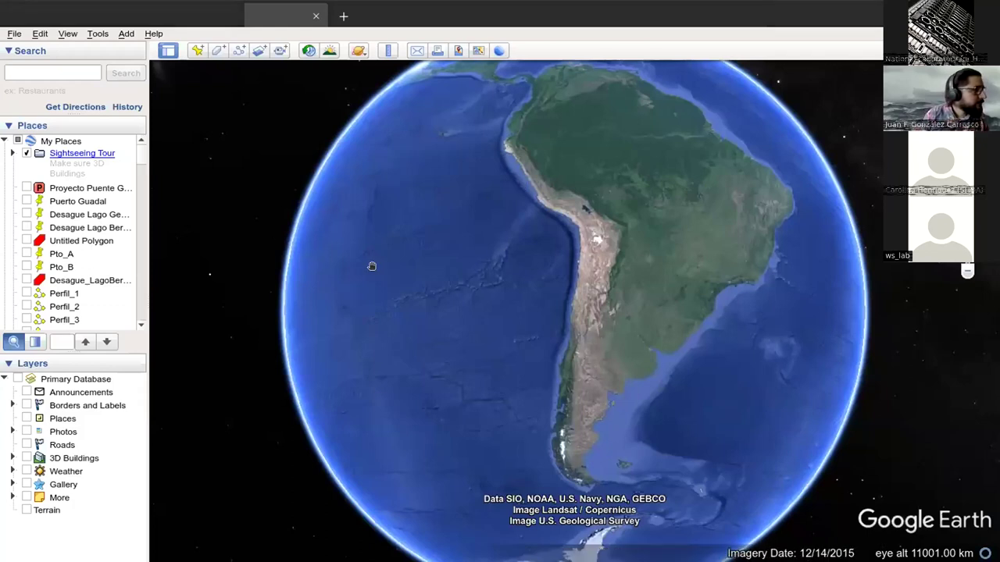
# Switch to Google Earth and load GridA.kml from the 2_EventoCampoLejano/0_PreparacionModelado folder
pyautogui.click(14, 34)
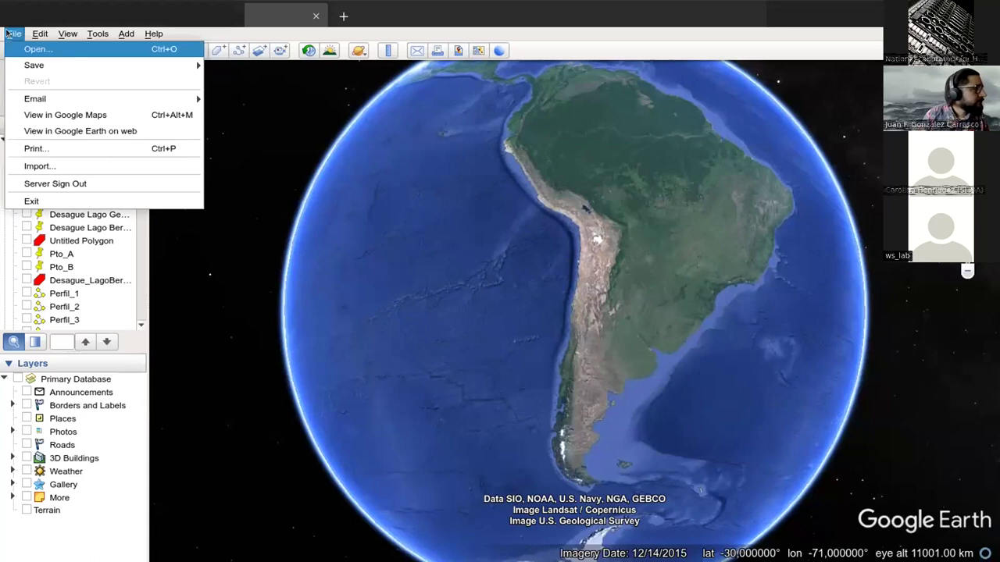
pyautogui.click(35, 49)
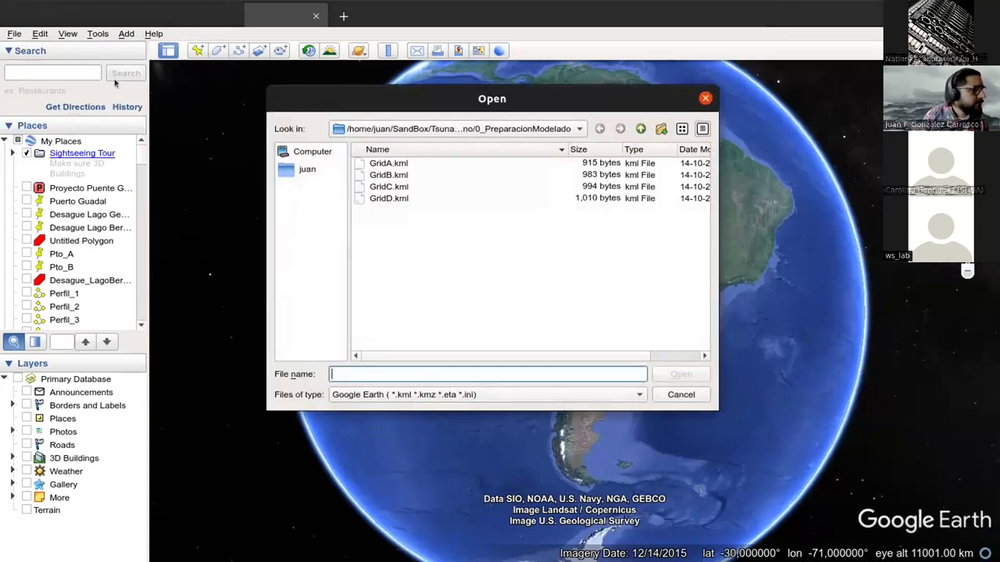
pyautogui.click(390, 165)
pyautogui.click(664, 375)
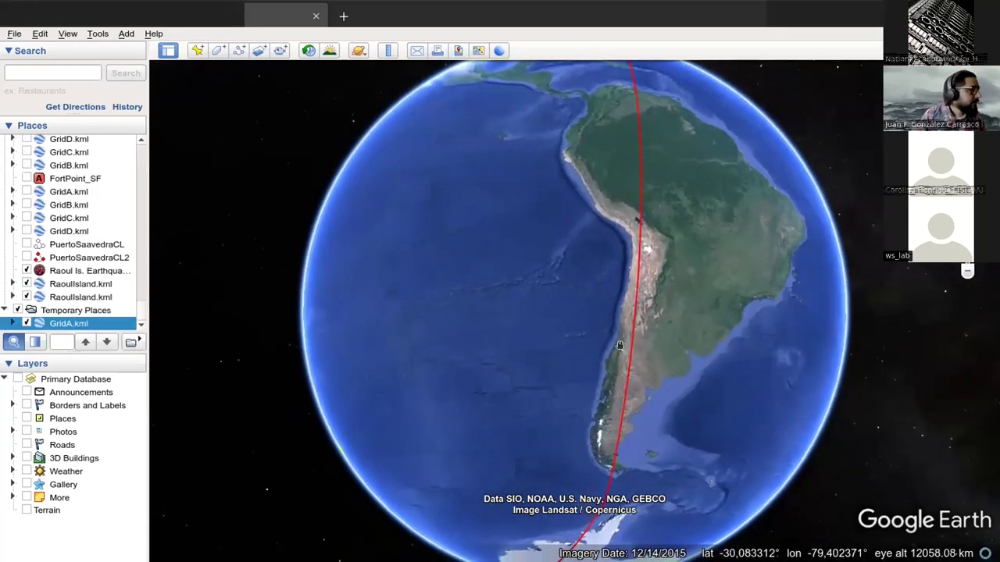
# Load GridA.kml from the 1_EventoCampoCercano/0_PreparacionModelado folder
pyautogui.hotkey('alt', 'f')
pyautogui.click(25, 48)
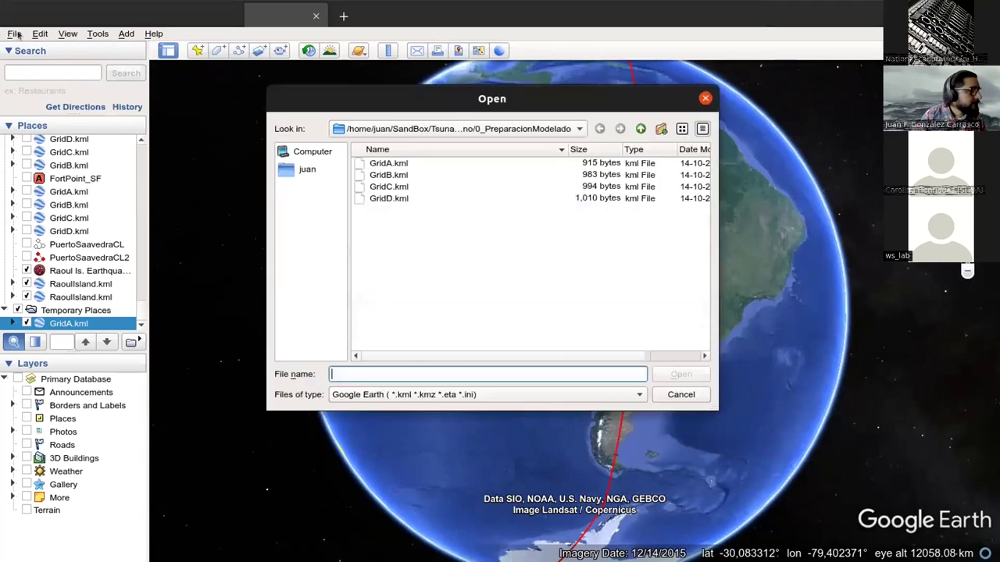
pyautogui.click(469, 130)
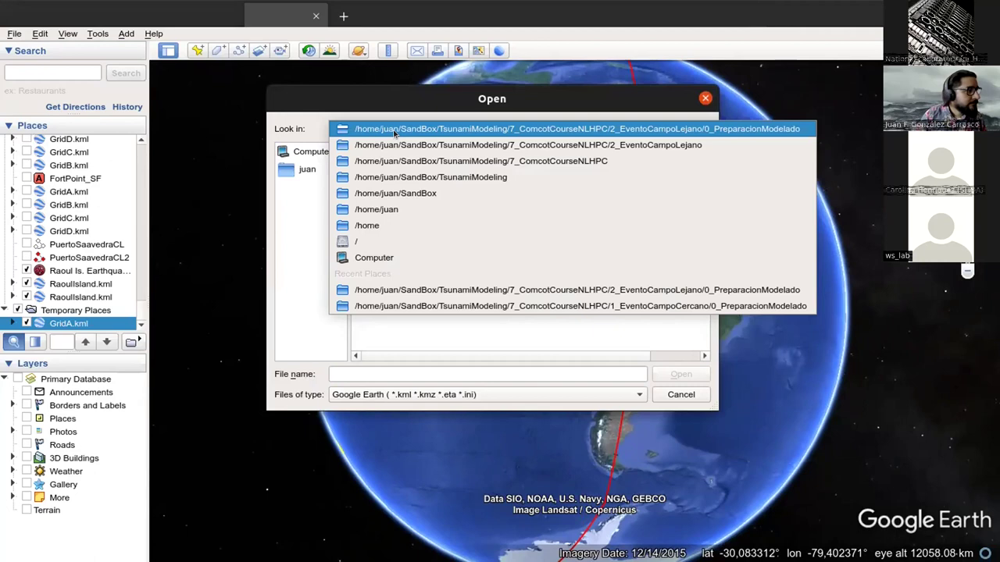
pyautogui.click(437, 129)
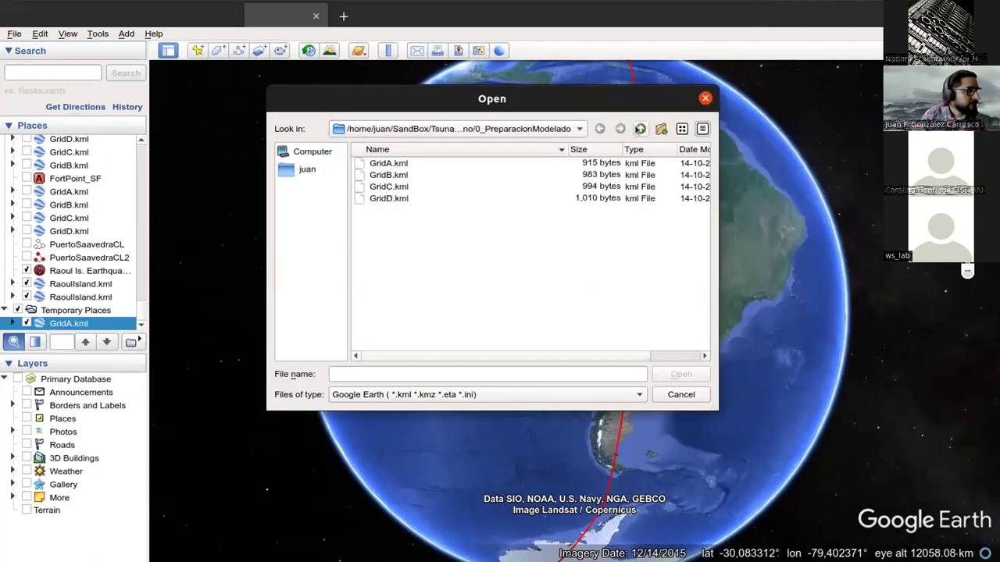
pyautogui.click(640, 129)
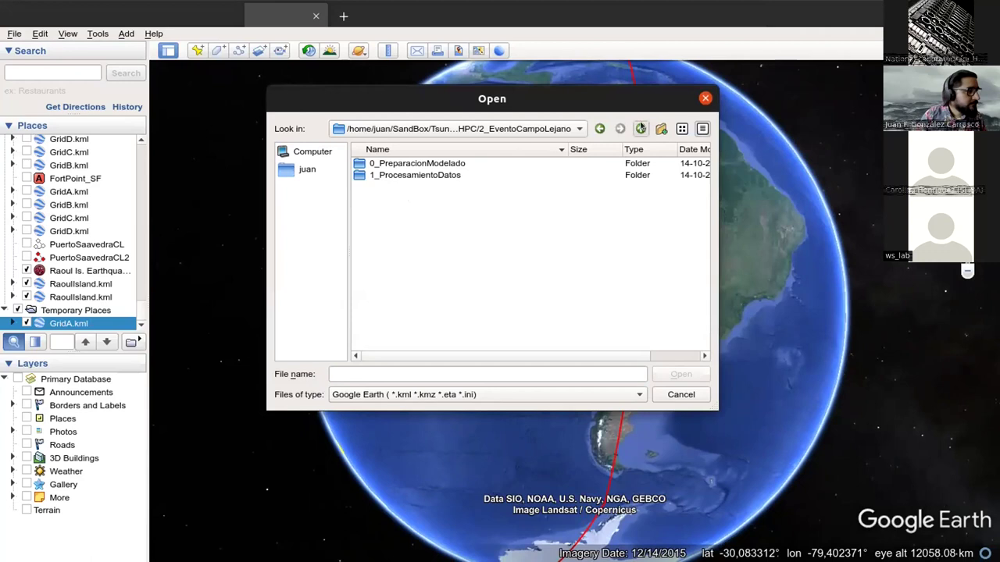
pyautogui.click(639, 129)
pyautogui.doubleClick(405, 175)
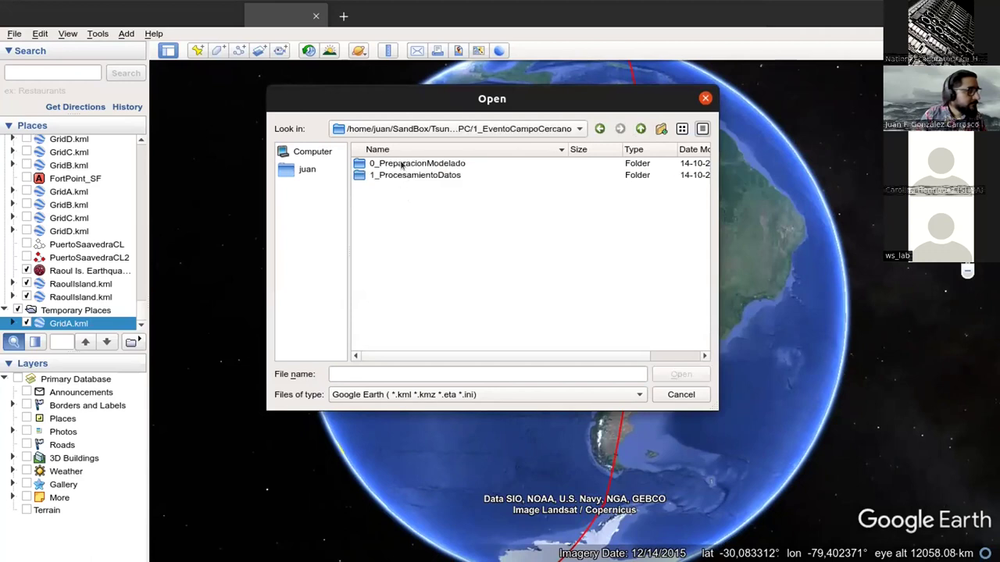
pyautogui.doubleClick(401, 165)
pyautogui.click(398, 165)
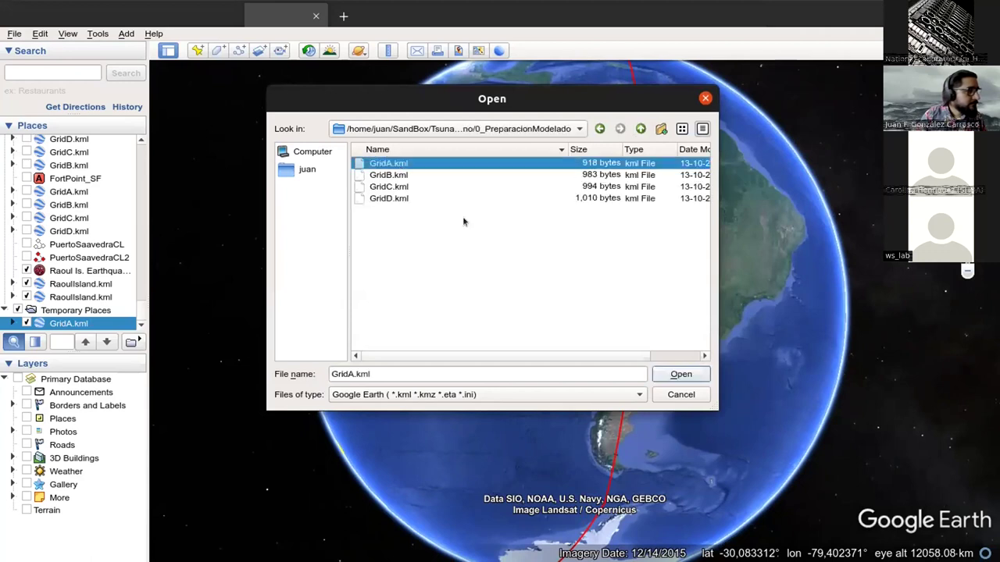
pyautogui.click(670, 372)
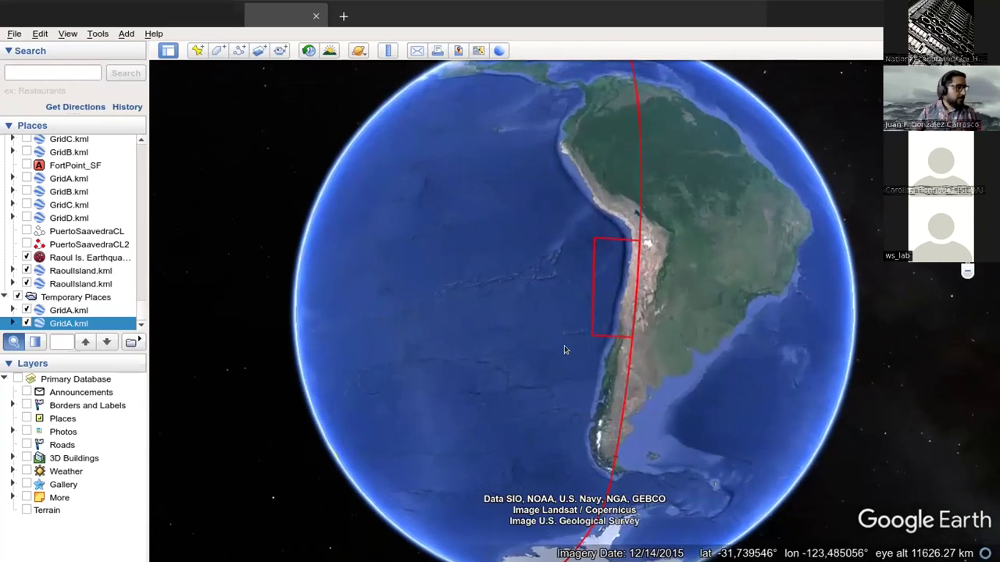
# Hide the first GridA.kml under Temporary Places and delete its contents
pyautogui.click(25, 310)
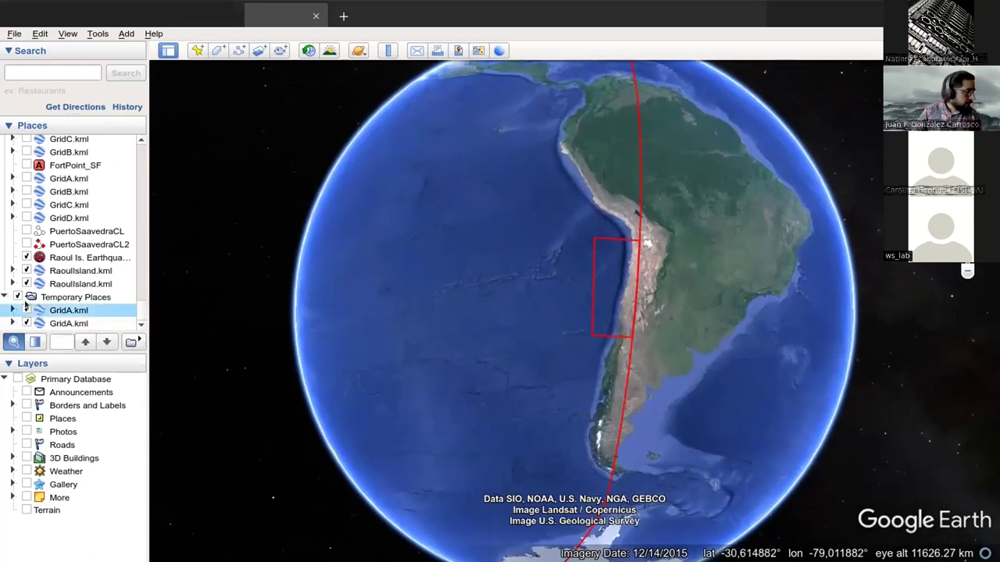
pyautogui.rightClick(74, 310)
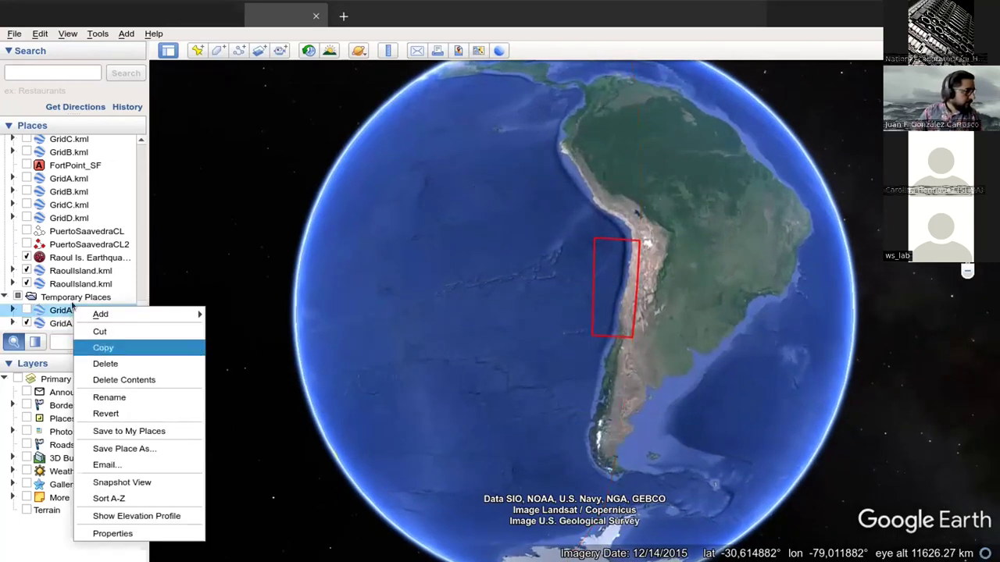
pyautogui.click(160, 379)
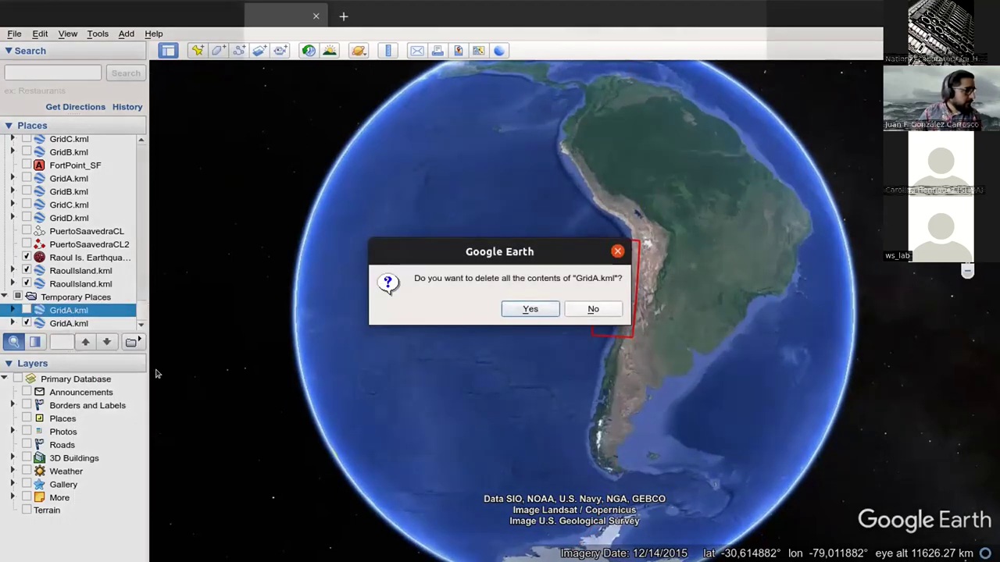
pyautogui.click(530, 310)
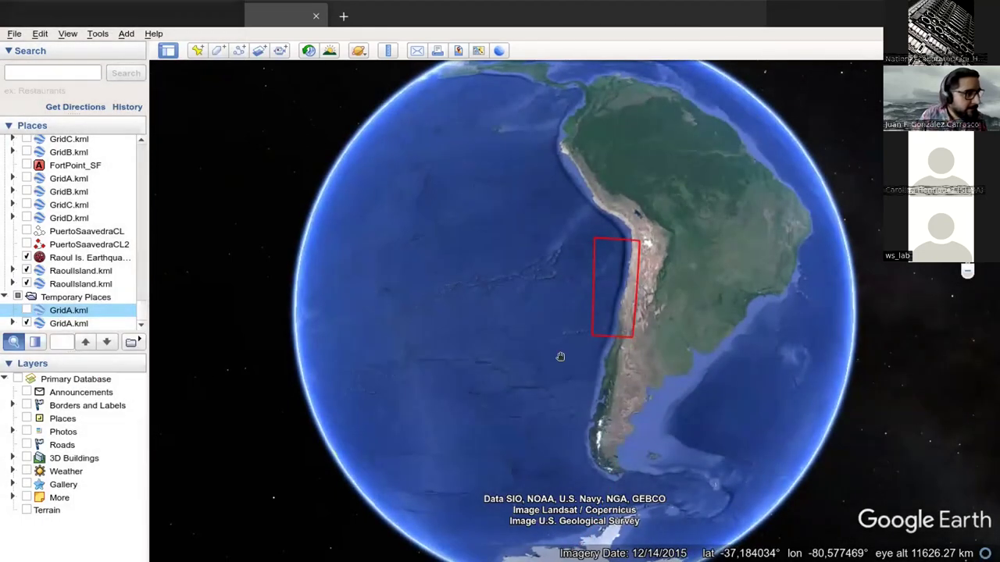
# Zoom in on the GridA rectangle along the Chilean coast and orient the view to north
pyautogui.scroll(2, 593, 344)
pyautogui.scroll(2, 618, 340)
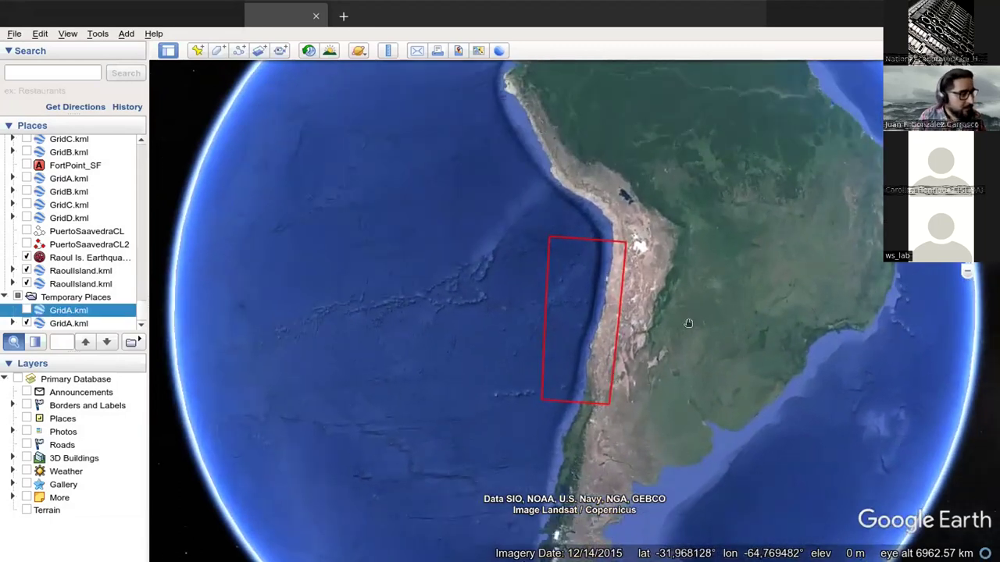
pyautogui.scroll(4, 639, 379)
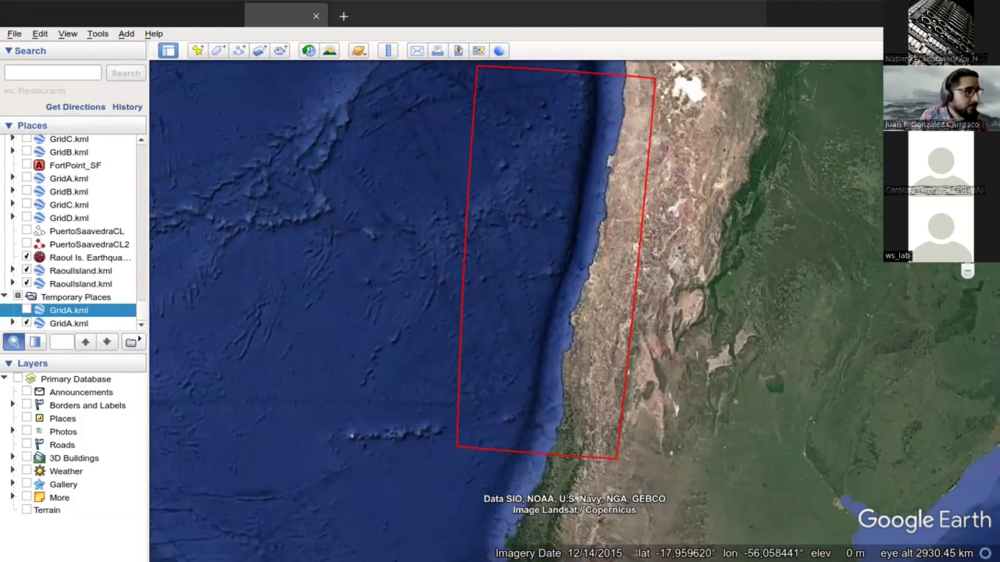
pyautogui.press('n')
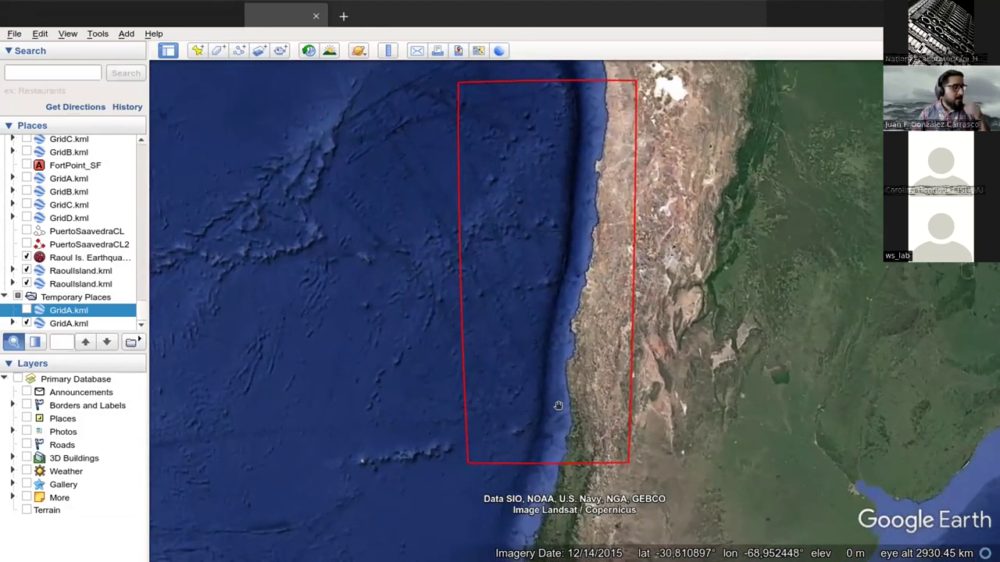
# Load GridB.kml from the 0_PreparacionModelado folder to show its rectangle inside GridA
pyautogui.press('Up')
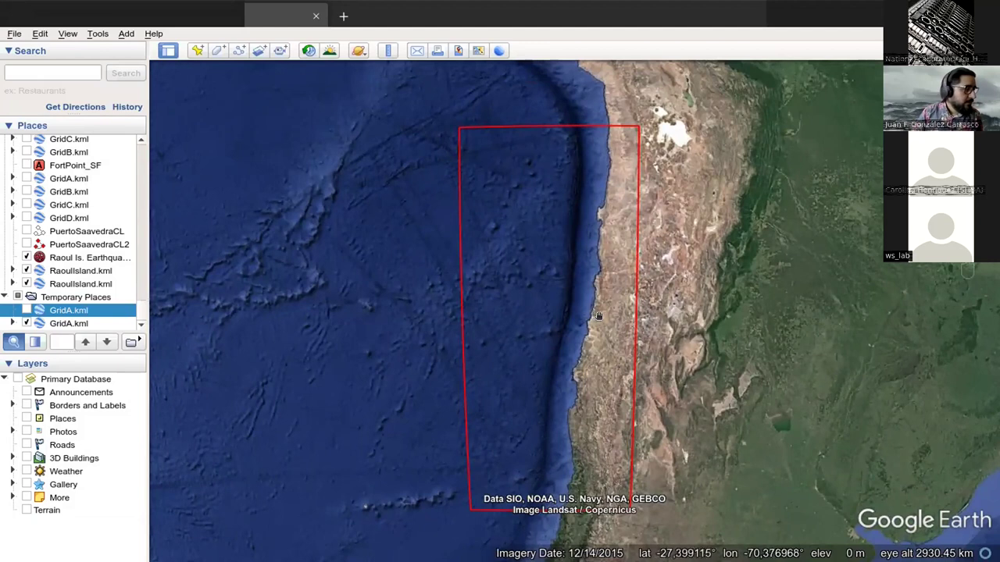
pyautogui.scroll(2, 586, 415)
pyautogui.scroll(-3, 585, 375)
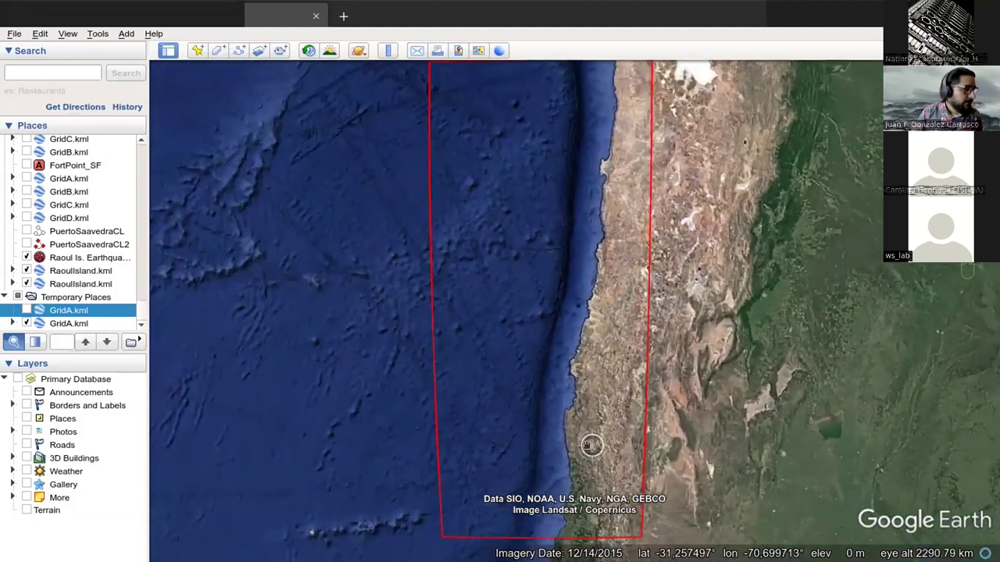
pyautogui.scroll(-3, 596, 385)
pyautogui.moveTo(596, 385); pyautogui.dragTo(604, 359)
pyautogui.hotkey('alt', 'f')
pyautogui.press('o')
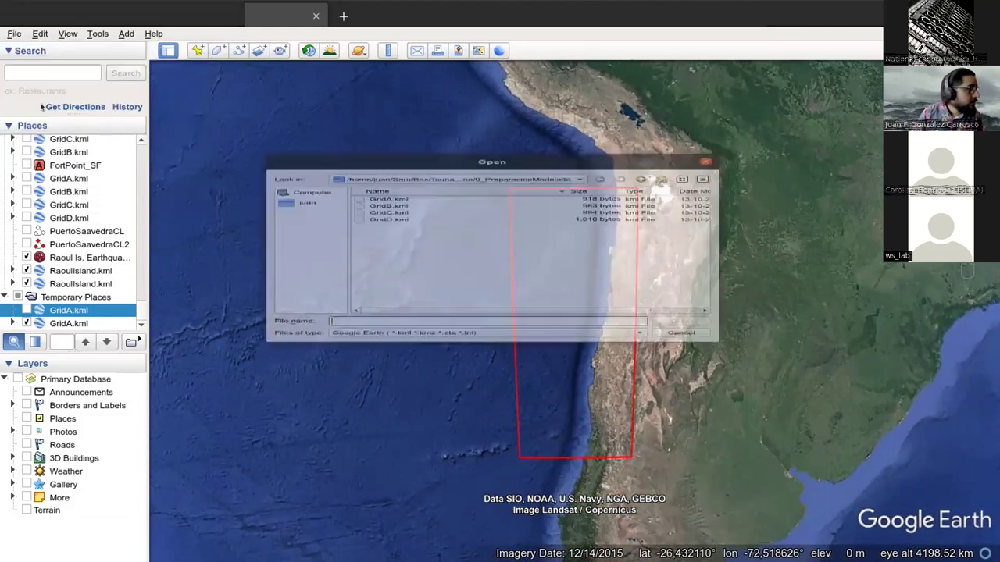
pyautogui.click(437, 187)
pyautogui.click(388, 175)
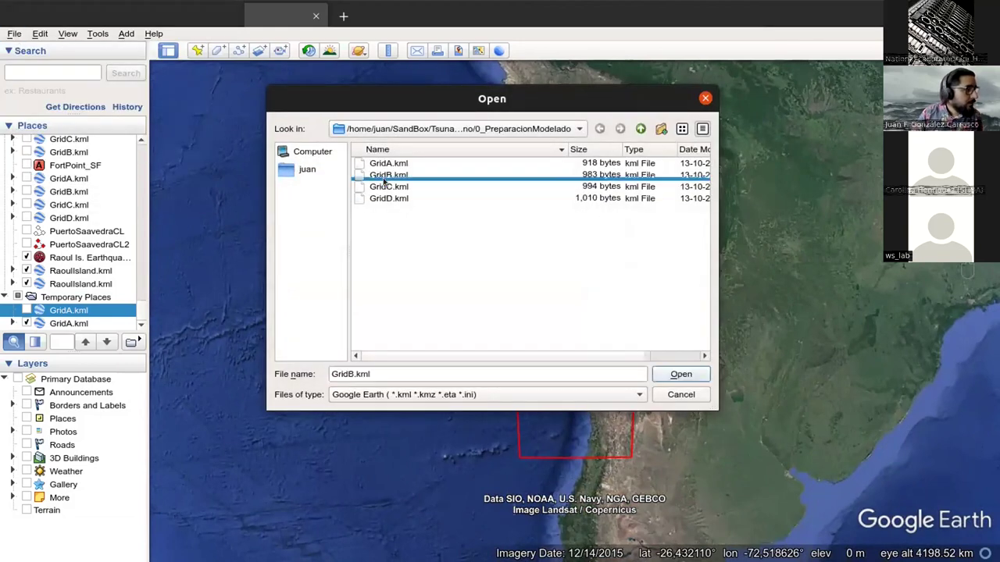
pyautogui.click(676, 373)
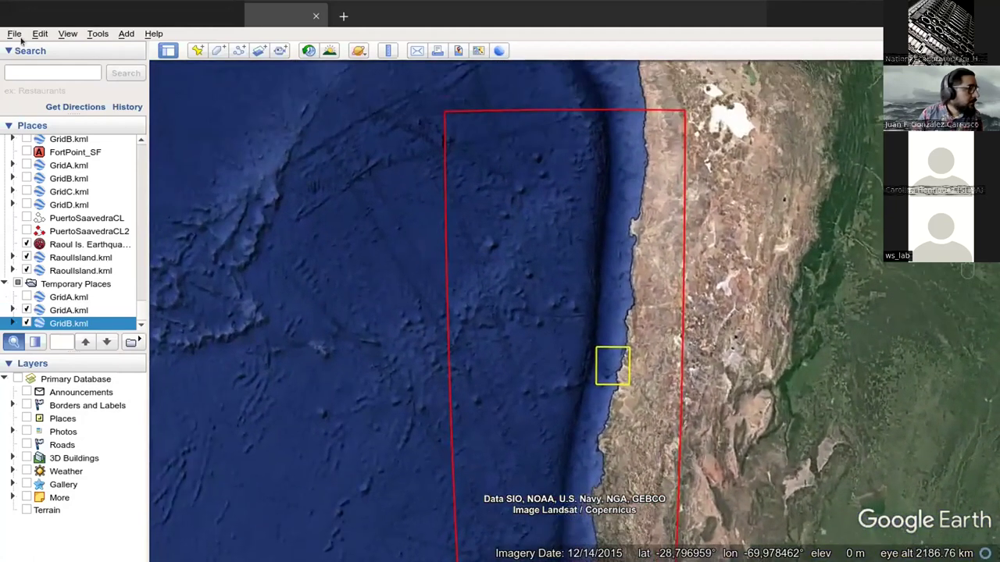
# Load GridC.kml from the same 0_PreparacionModelado folder
pyautogui.click(14, 33)
pyautogui.click(32, 47)
pyautogui.click(399, 186)
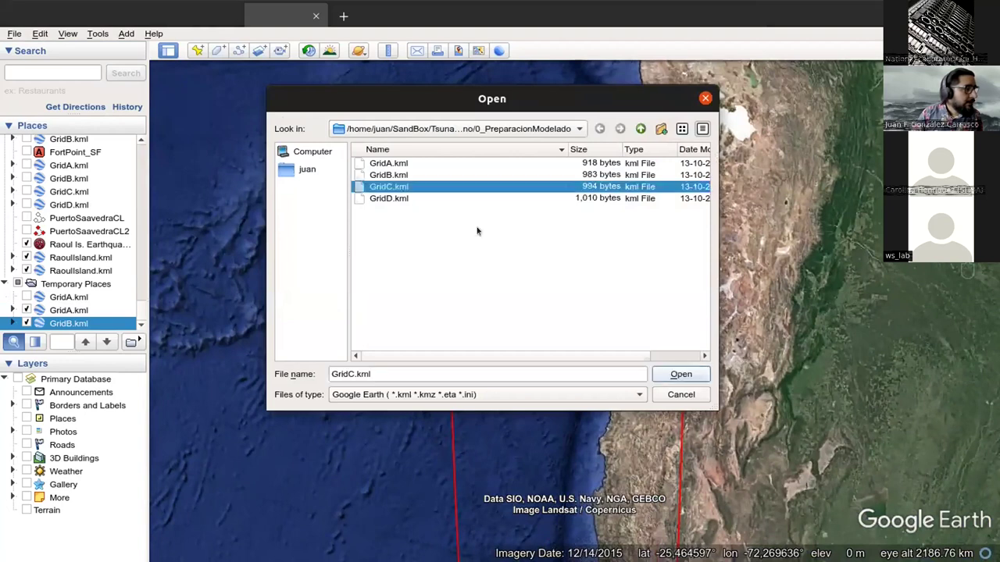
pyautogui.click(677, 374)
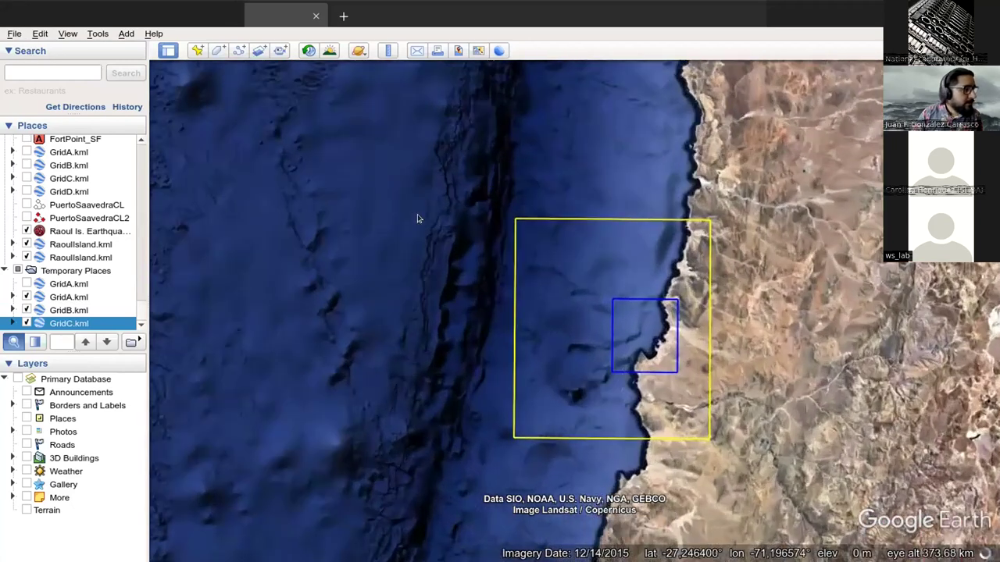
# Load GridD.kml from the same folder to complete the set of four nested grids
pyautogui.hotkey('ctrl', 'o')
pyautogui.click(388, 198)
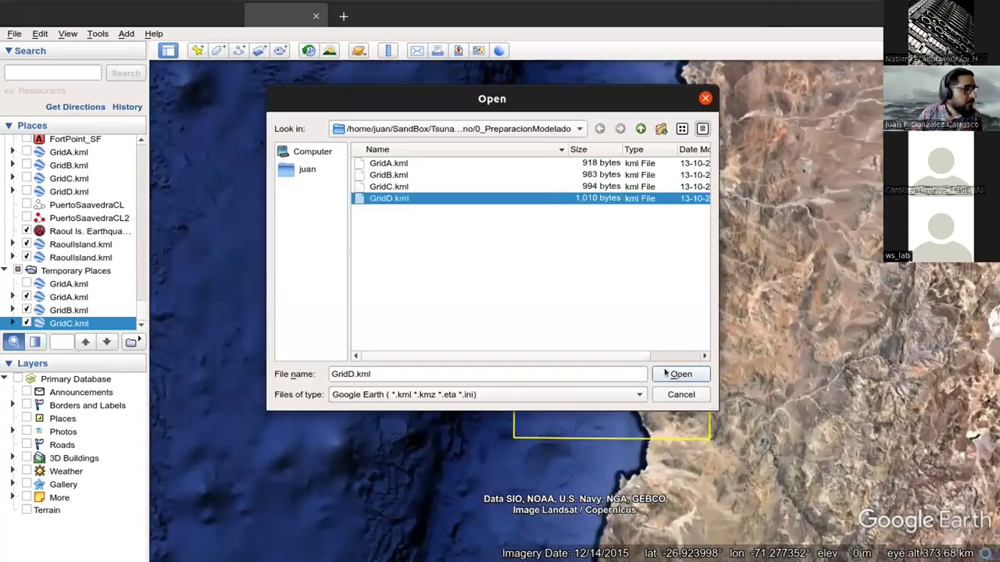
pyautogui.click(681, 375)
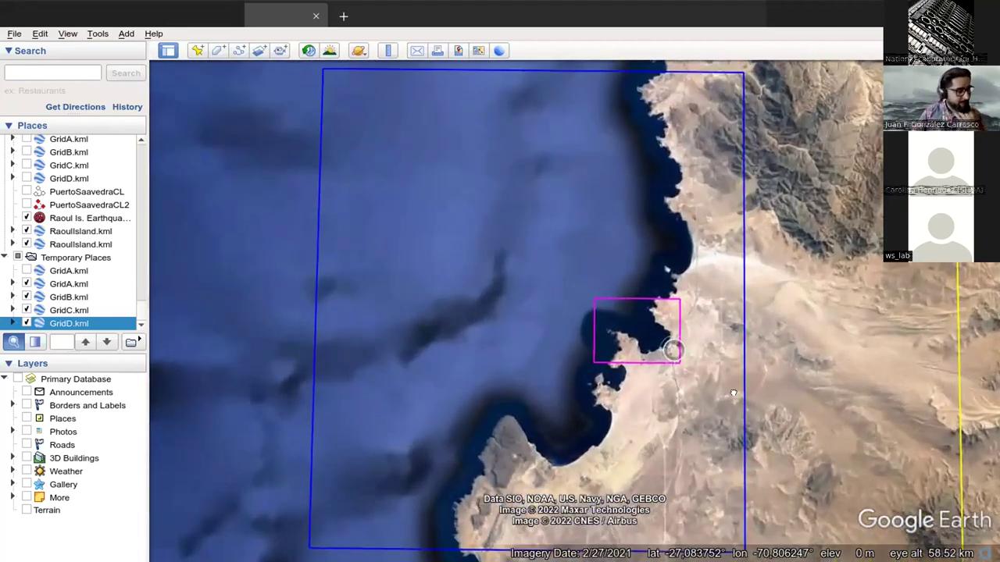
# Examine the coastline, bay and town covered by the magenta GridD rectangle at close range
pyautogui.scroll(-3, 739, 385)
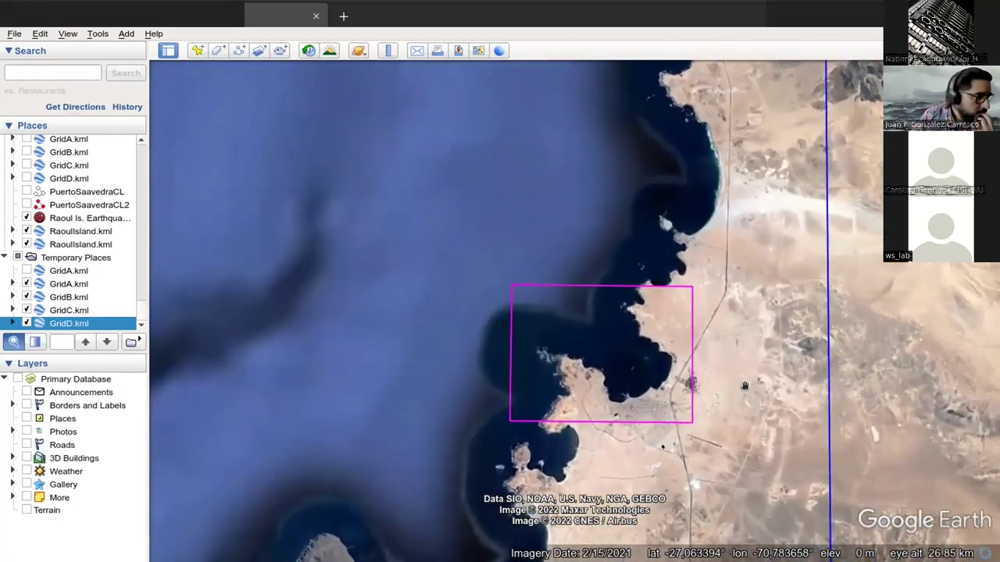
pyautogui.scroll(-3, 726, 385)
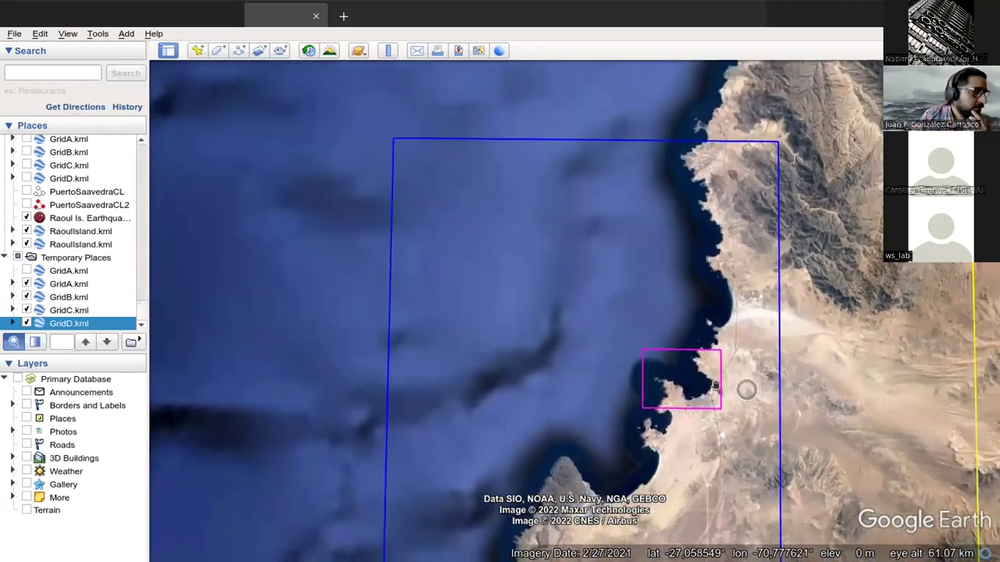
pyautogui.scroll(-2, 725, 391)
pyautogui.scroll(3, 722, 386)
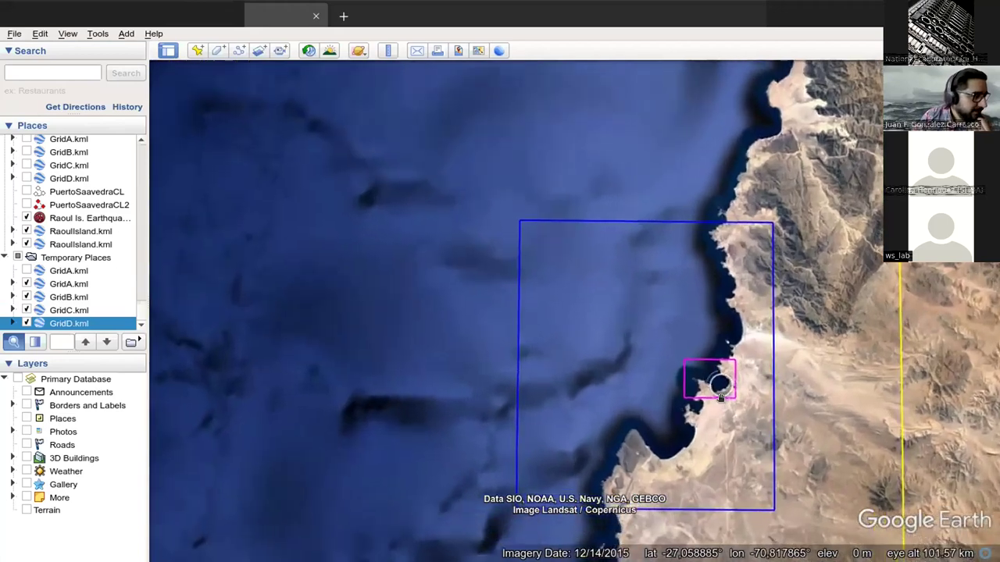
pyautogui.scroll(5, 724, 392)
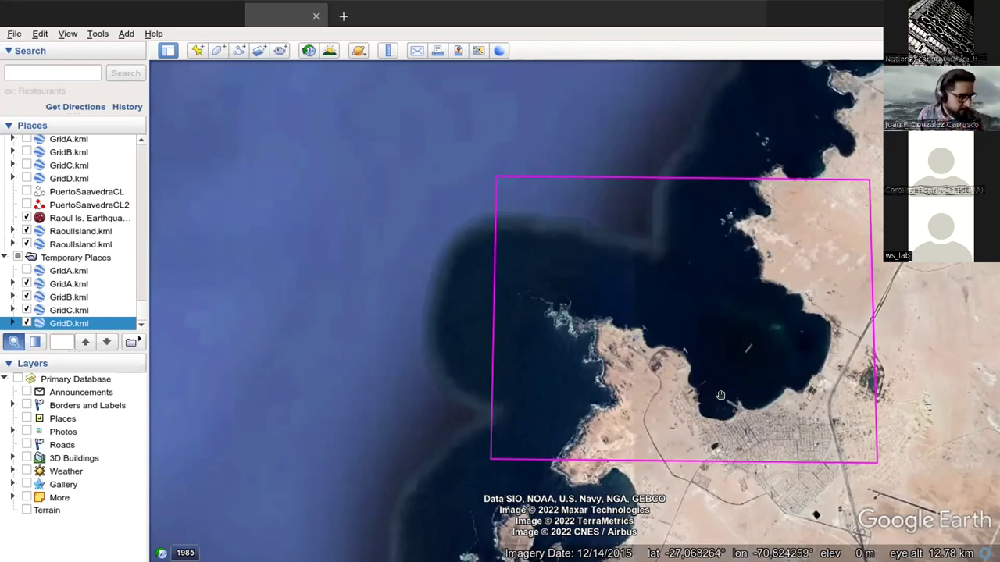
pyautogui.moveTo(721, 381); pyautogui.dragTo(732, 334)
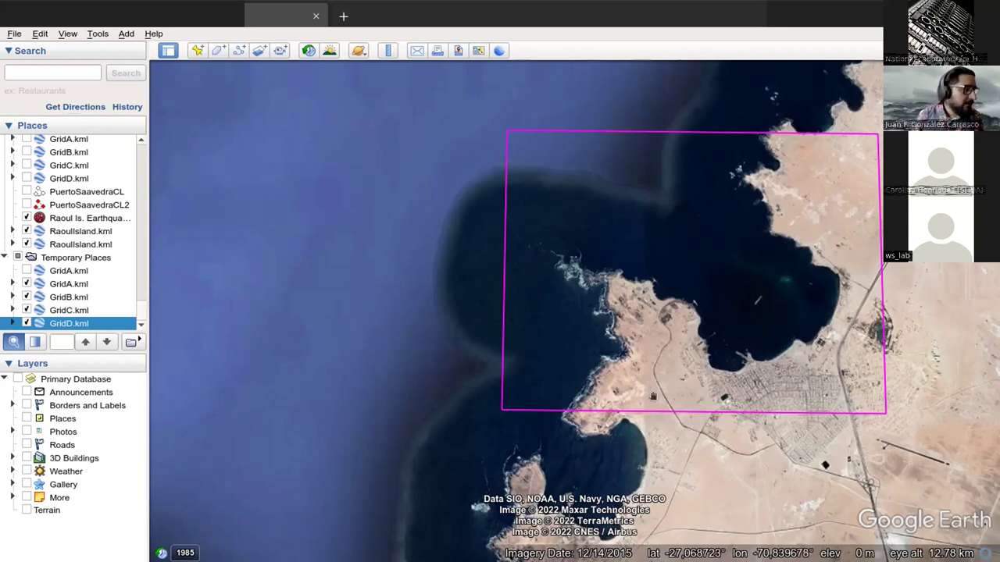
pyautogui.moveTo(594, 437); pyautogui.dragTo(640, 378)
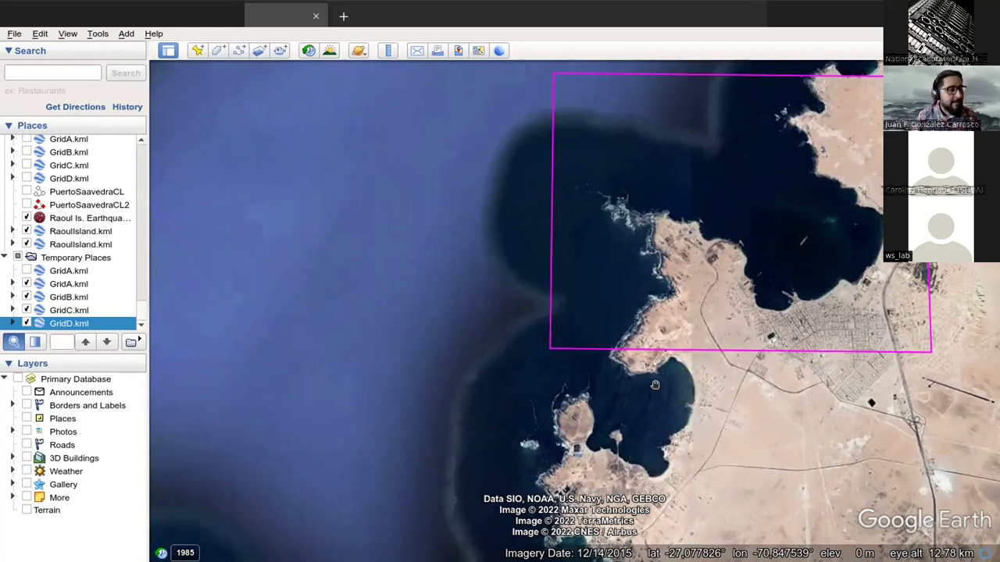
pyautogui.moveTo(757, 381); pyautogui.dragTo(654, 422)
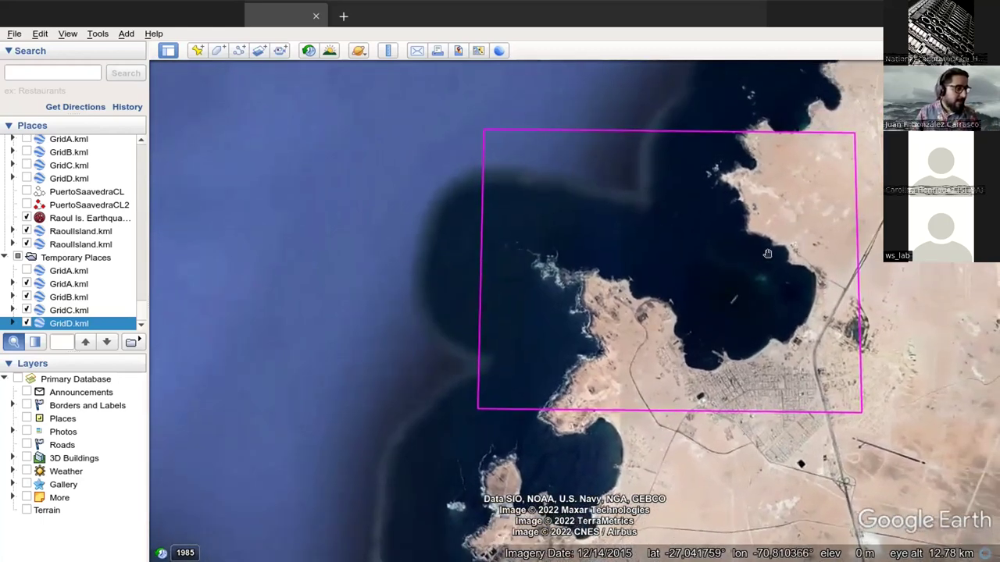
pyautogui.moveTo(614, 456); pyautogui.dragTo(713, 396)
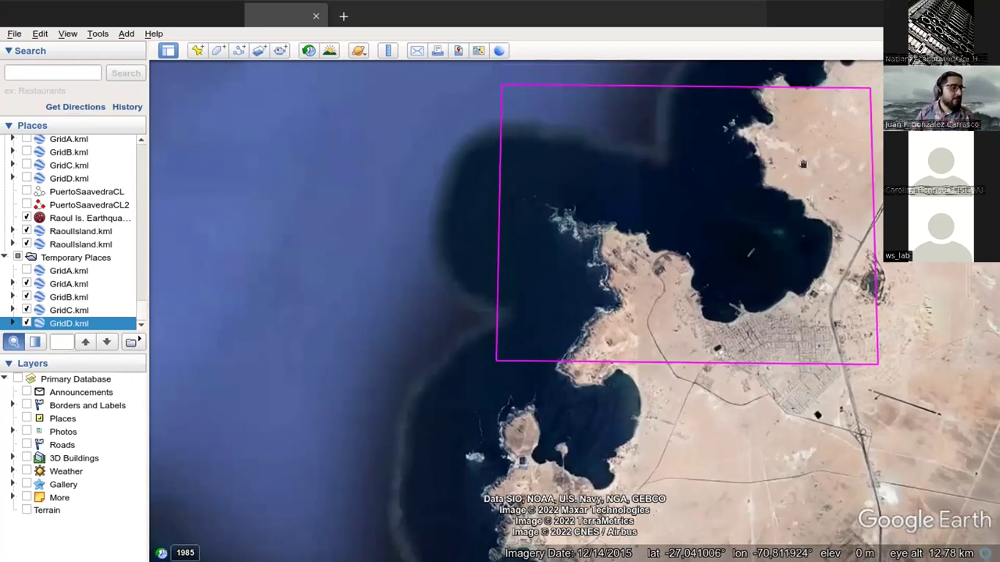
pyautogui.moveTo(817, 217); pyautogui.dragTo(789, 231)
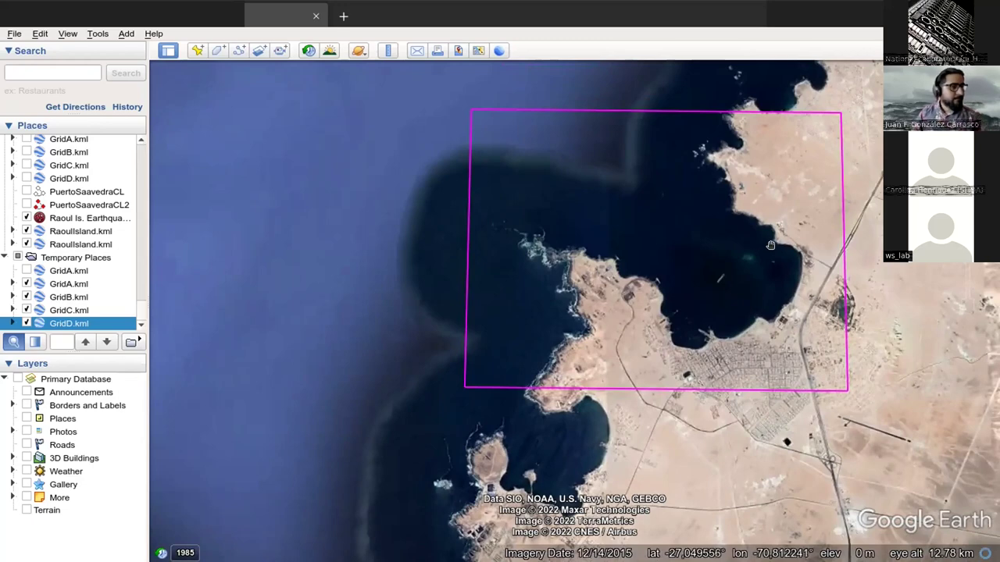
# Compare GridD with the surrounding GridC, GridB and GridA outlines, returning to a view of the blue GridC rectangle
pyautogui.scroll(-5, 780, 275)
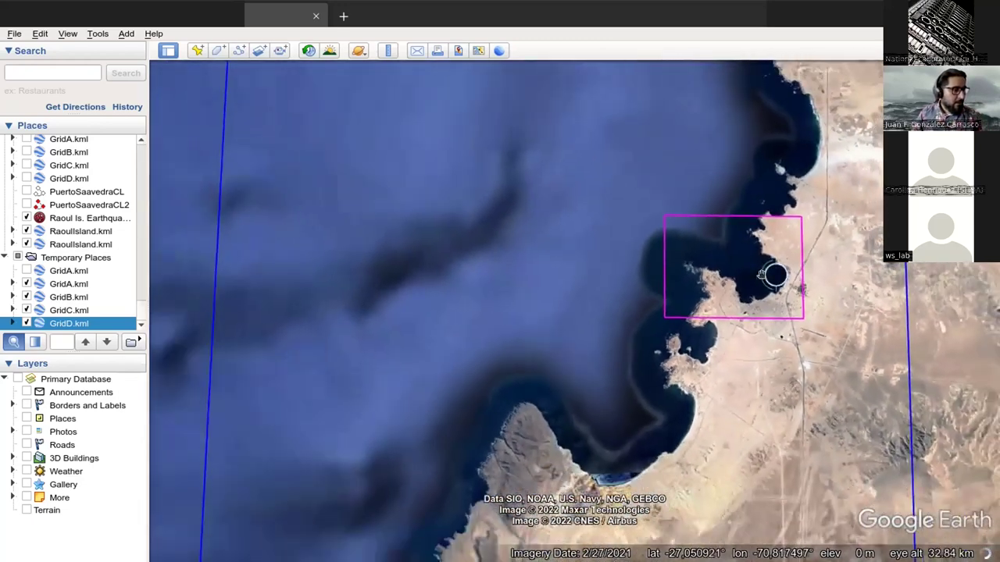
pyautogui.scroll(-5, 763, 274)
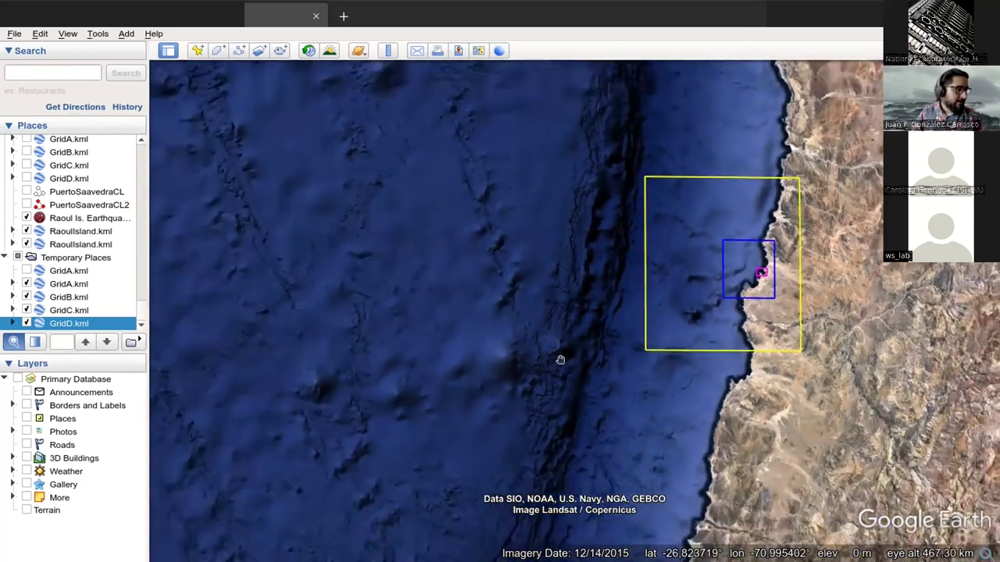
pyautogui.scroll(-1, 560, 359)
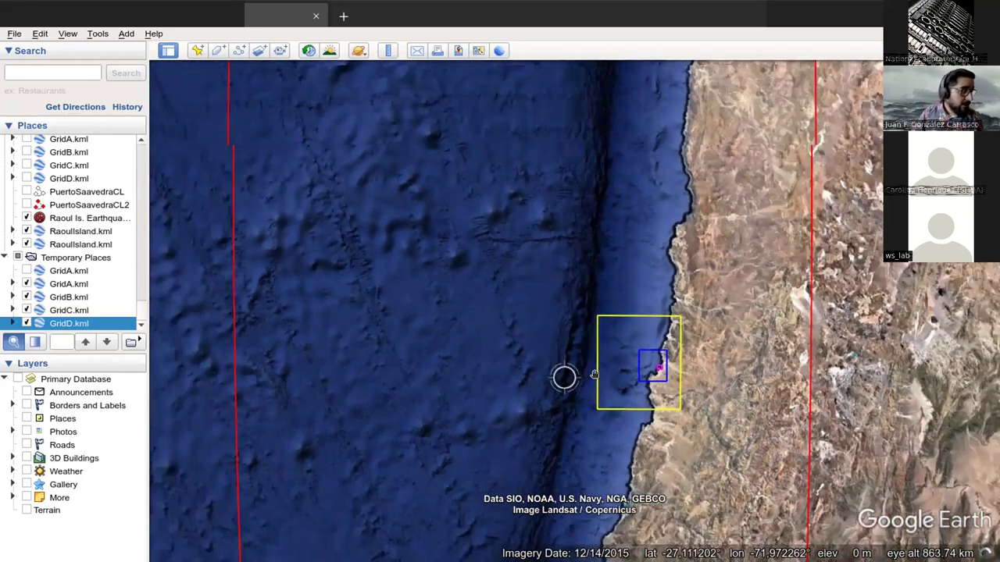
pyautogui.scroll(-5, 594, 376)
pyautogui.scroll(8, 601, 375)
pyautogui.scroll(5, 550, 323)
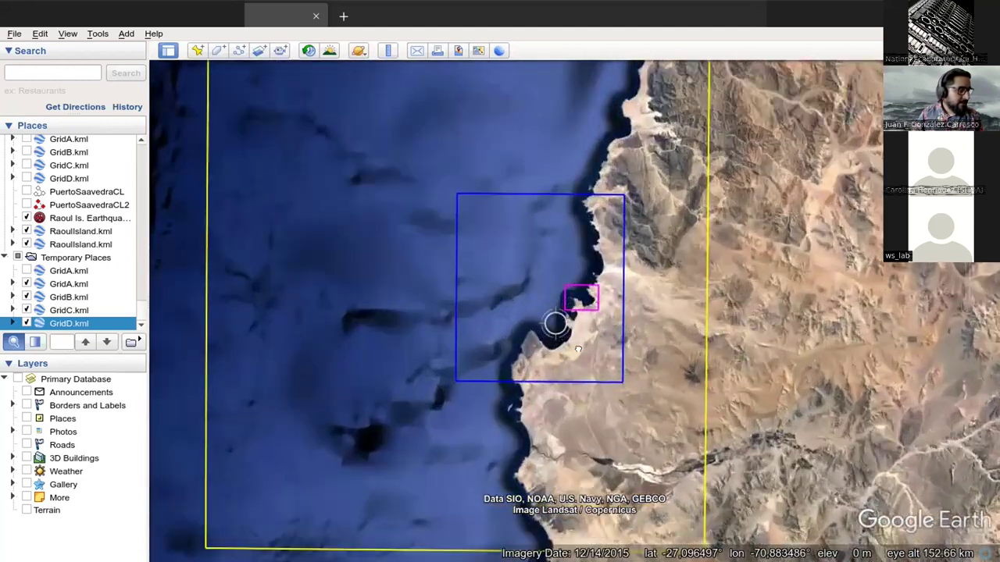
pyautogui.scroll(3, 577, 349)
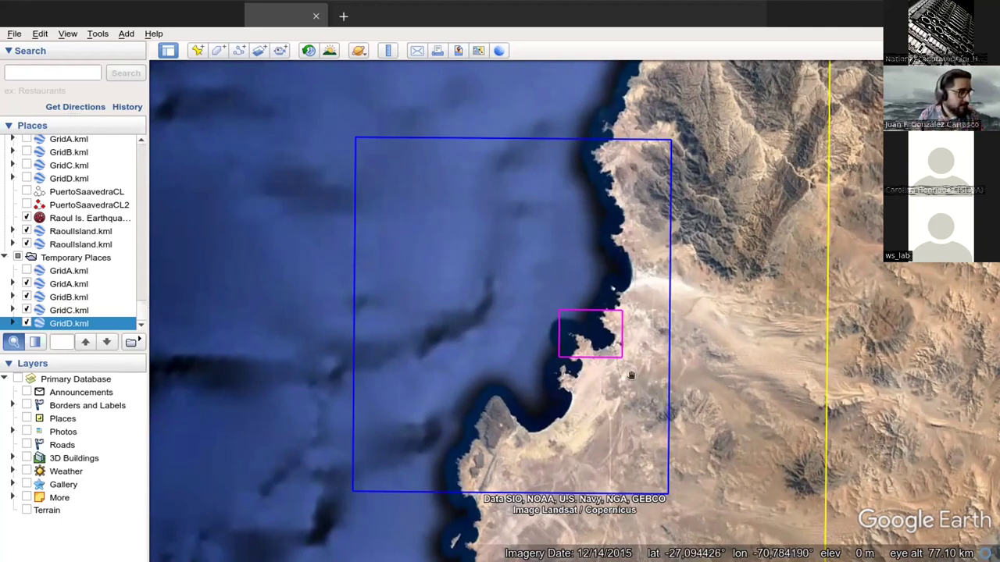
# Widen the view gradually from GridC through GridB until the whole red GridA rectangle is in view
pyautogui.scroll(-4, 616, 370)
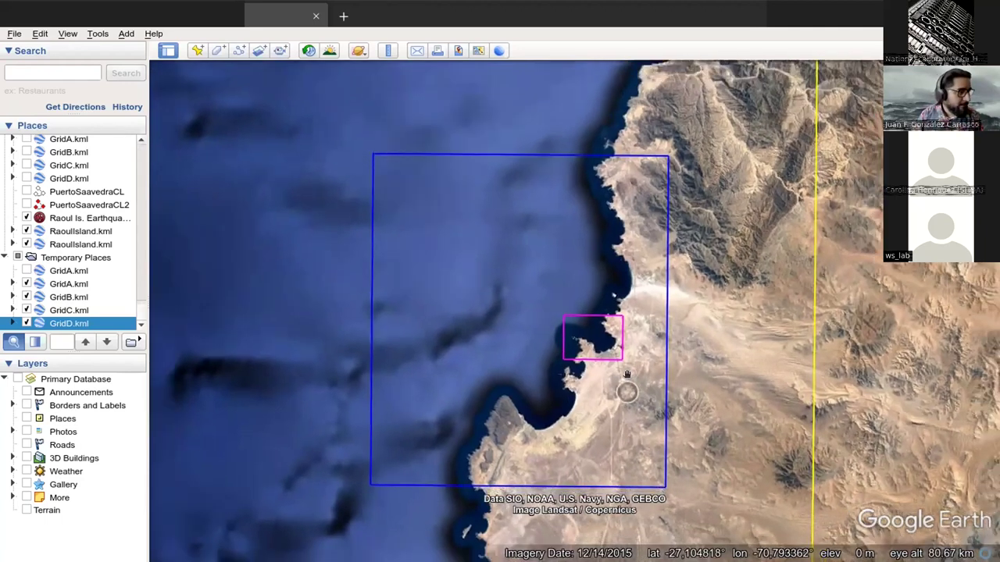
pyautogui.scroll(-3, 631, 371)
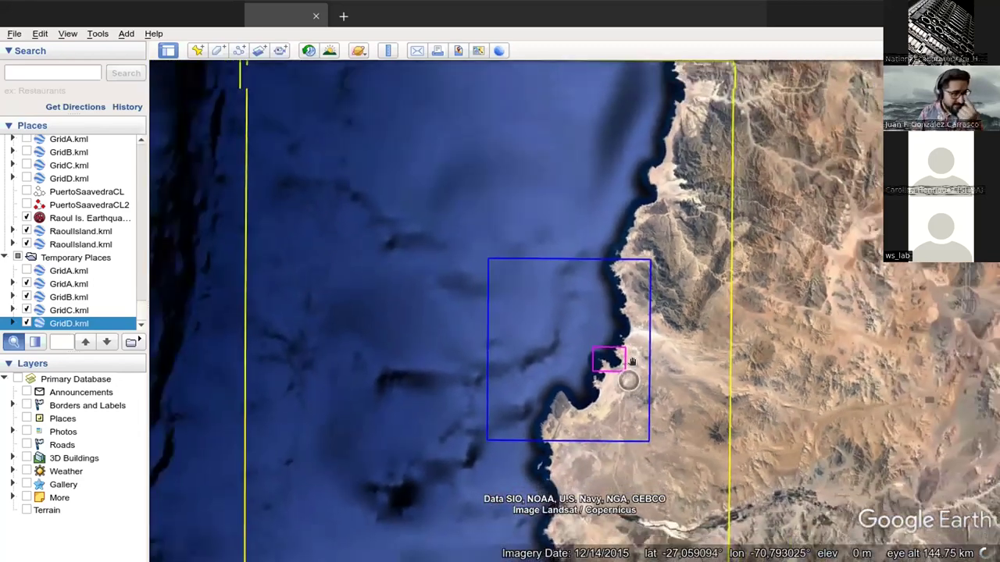
pyautogui.scroll(-2, 642, 365)
pyautogui.scroll(-3, 644, 363)
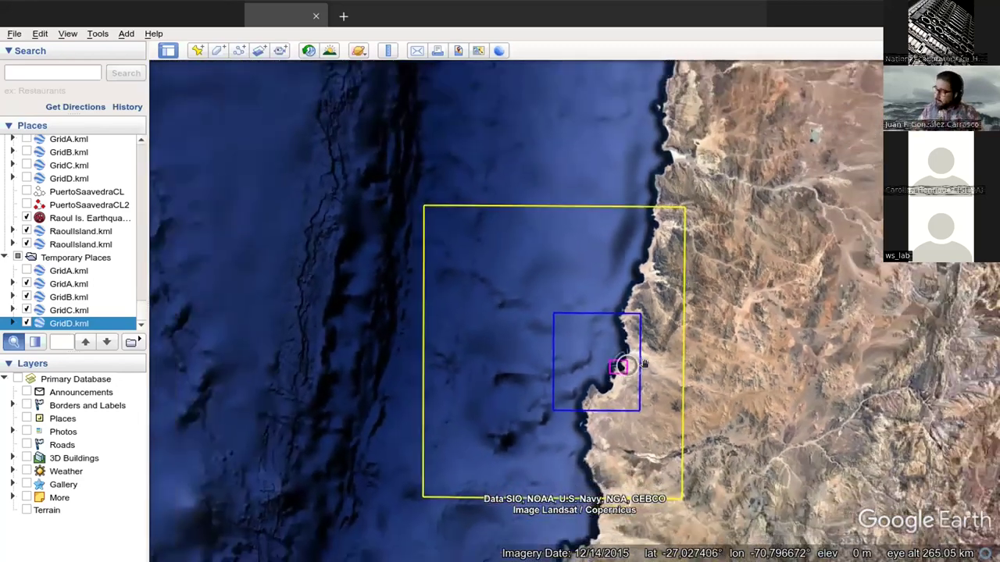
pyautogui.scroll(-2, 644, 363)
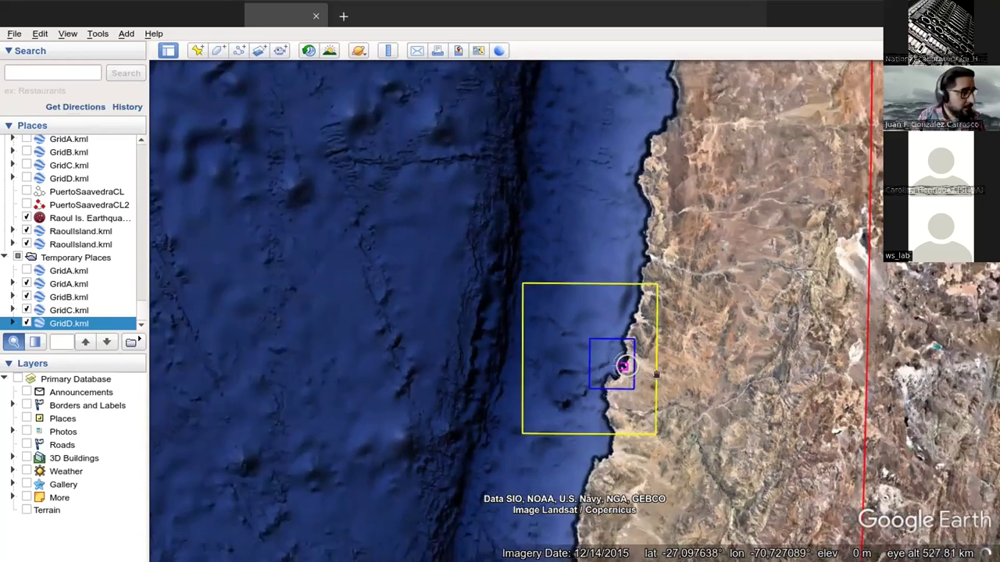
pyautogui.scroll(-2, 664, 363)
pyautogui.scroll(-2, 667, 362)
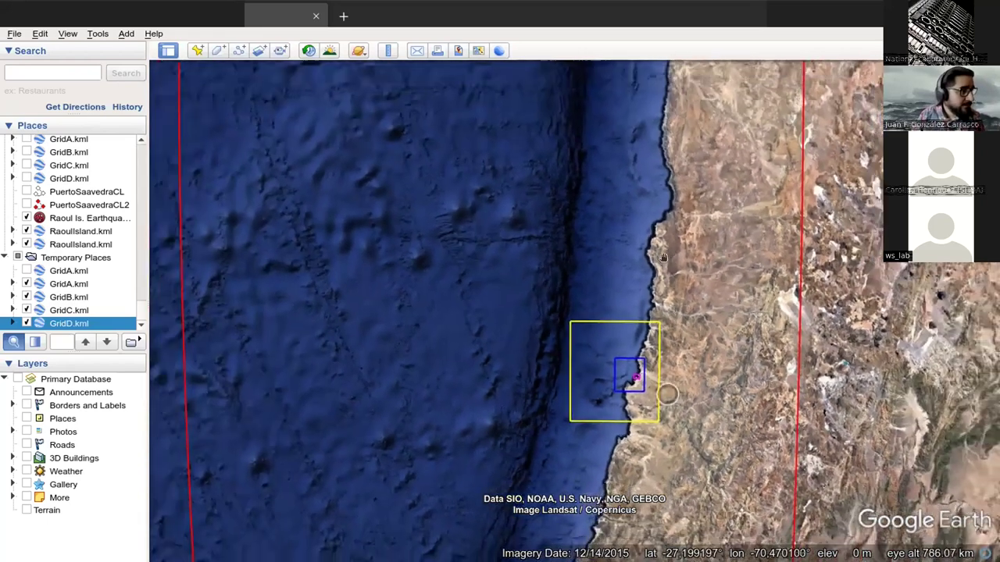
pyautogui.scroll(-2, 667, 264)
pyautogui.scroll(-4, 668, 264)
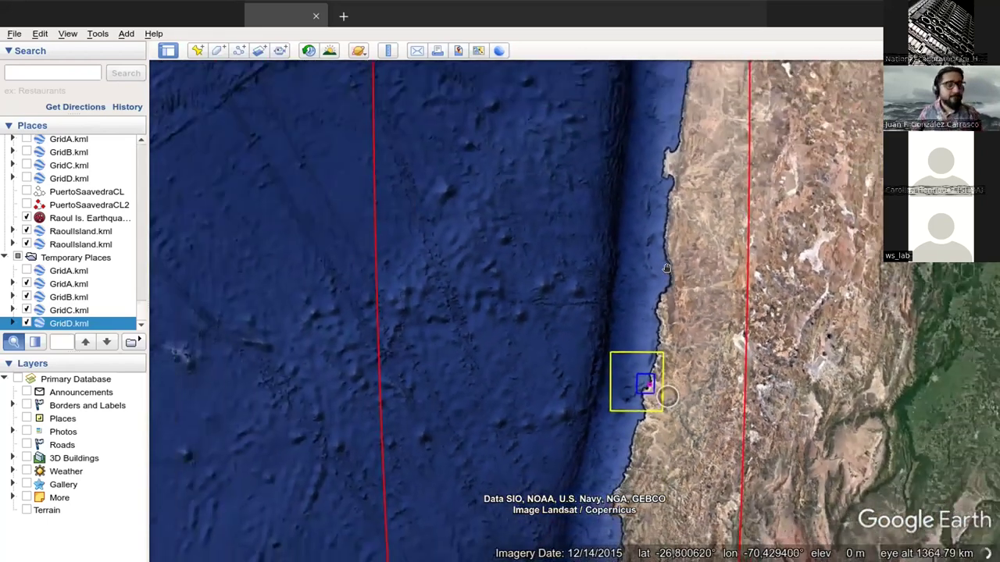
pyautogui.scroll(-1, 666, 268)
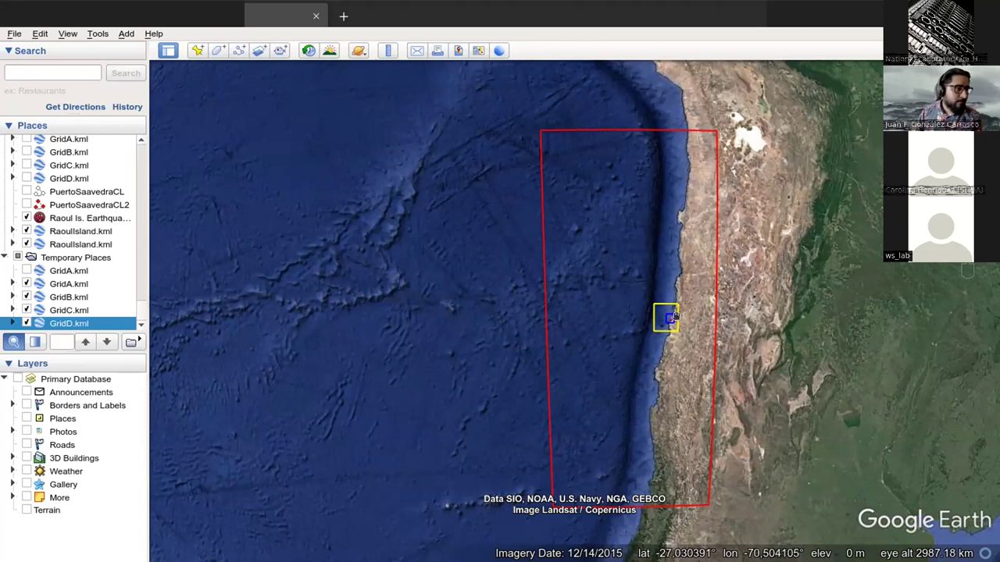
# Zoom back in on the yellow GridB rectangle to inspect the grids nested within it
pyautogui.scroll(4, 666, 346)
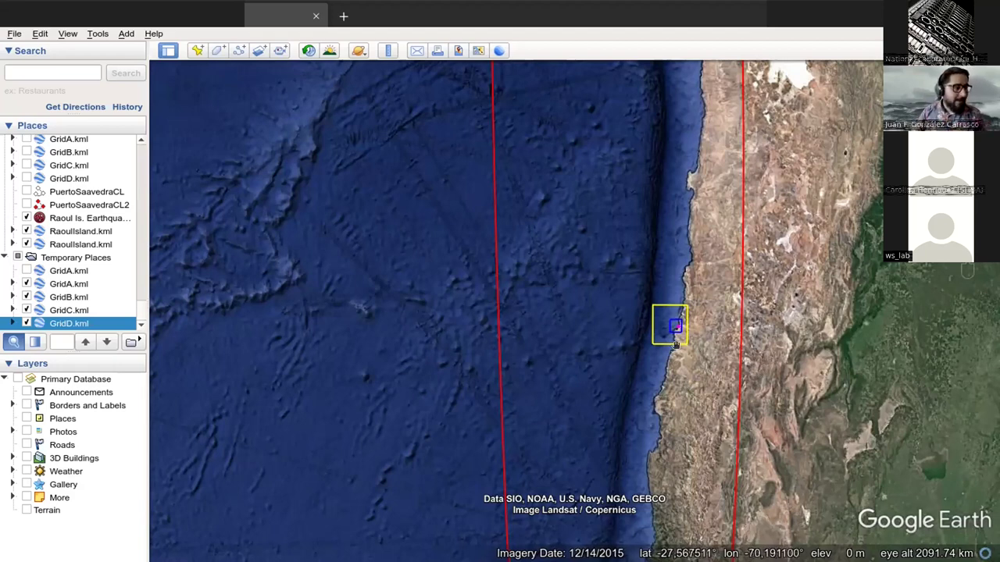
pyautogui.scroll(2, 678, 341)
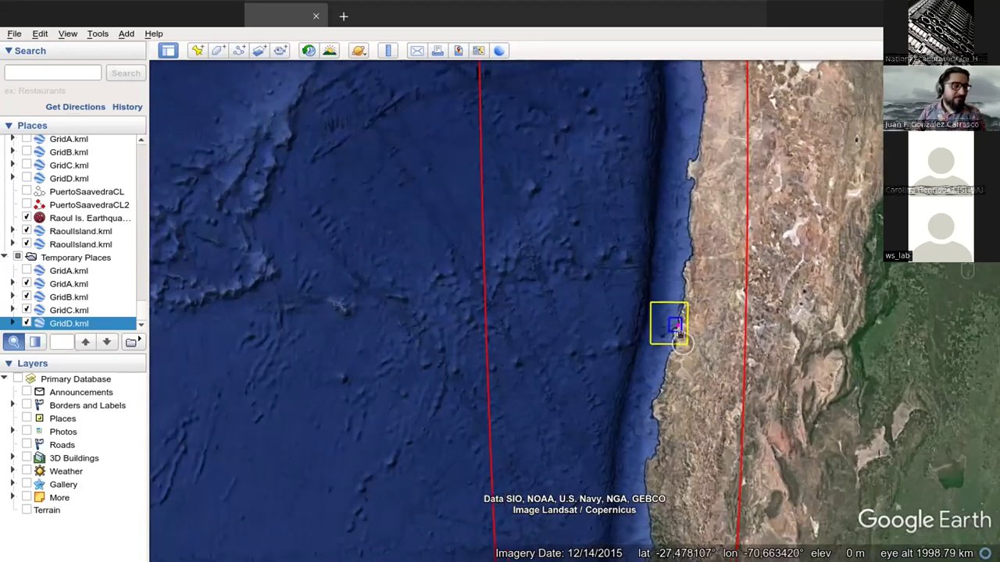
pyautogui.scroll(3, 697, 340)
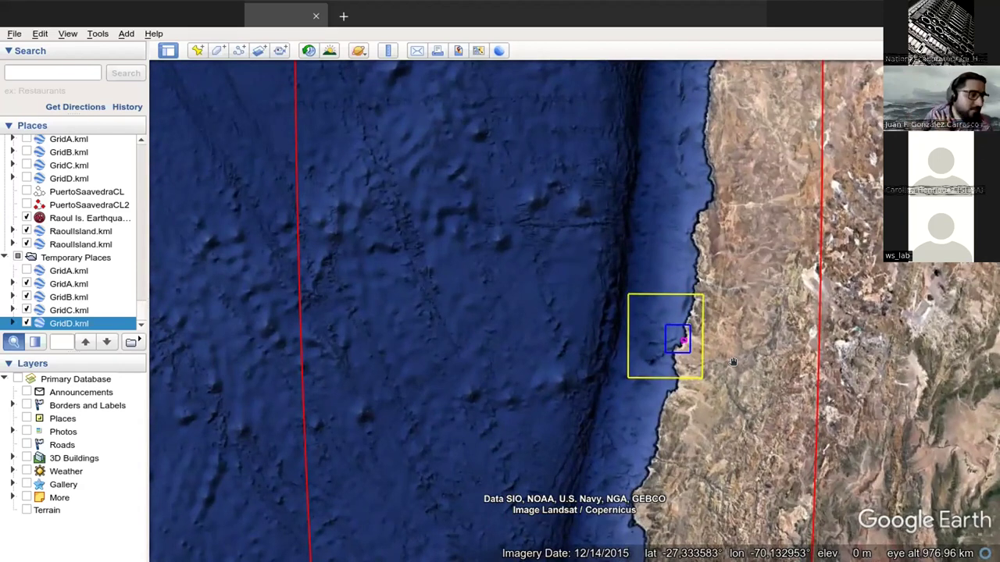
pyautogui.scroll(1, 676, 336)
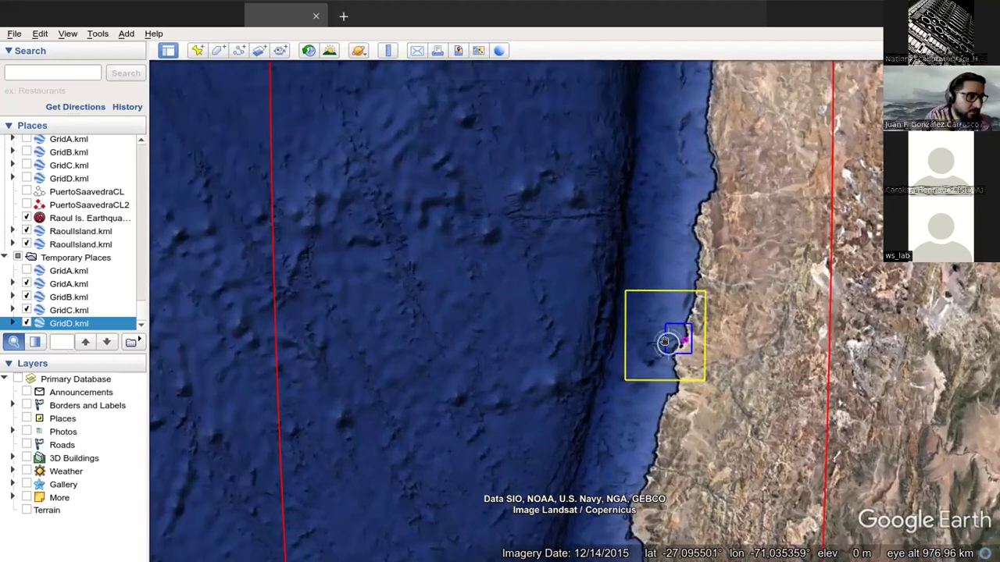
pyautogui.scroll(3, 676, 336)
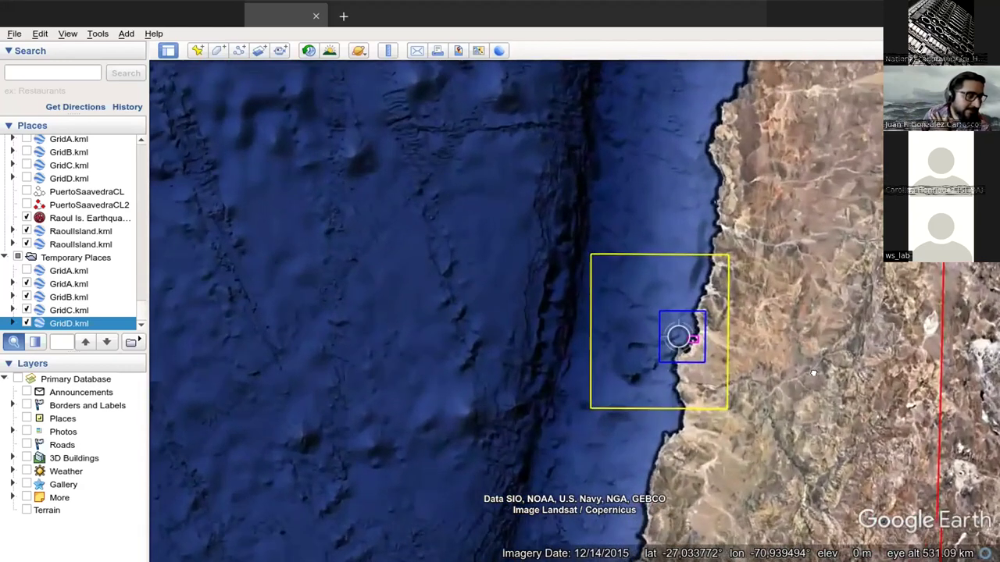
# Compare the yellow GridB, blue GridC and magenta GridD rectangles at wide and close range on the Chilean coast
pyautogui.scroll(1, 804, 370)
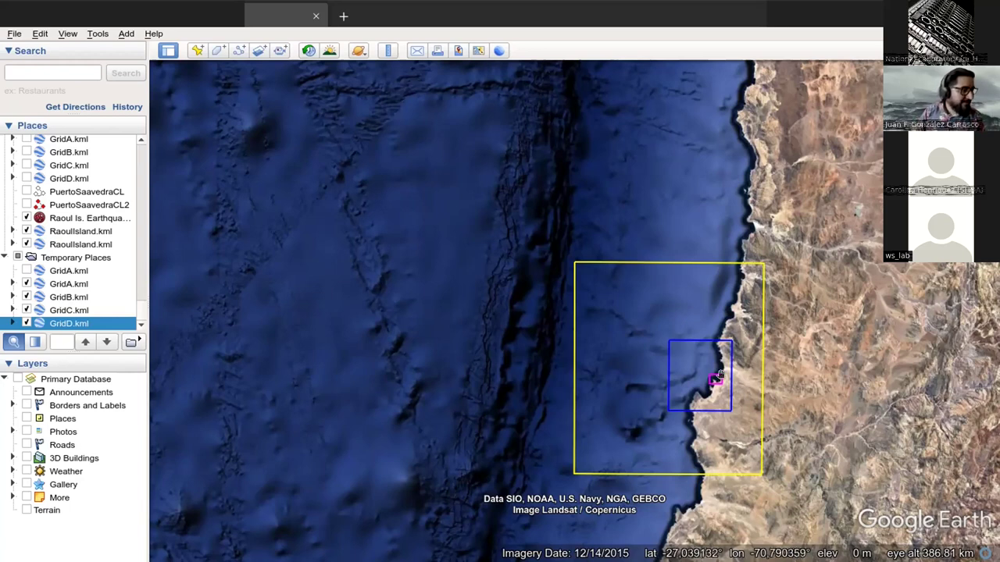
pyautogui.scroll(-3, 720, 374)
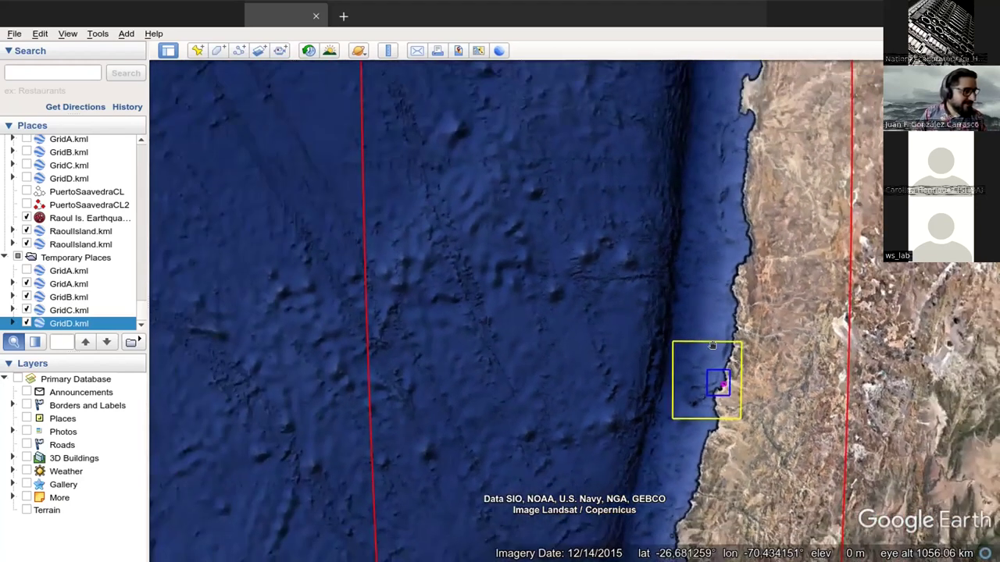
pyautogui.scroll(-2, 697, 367)
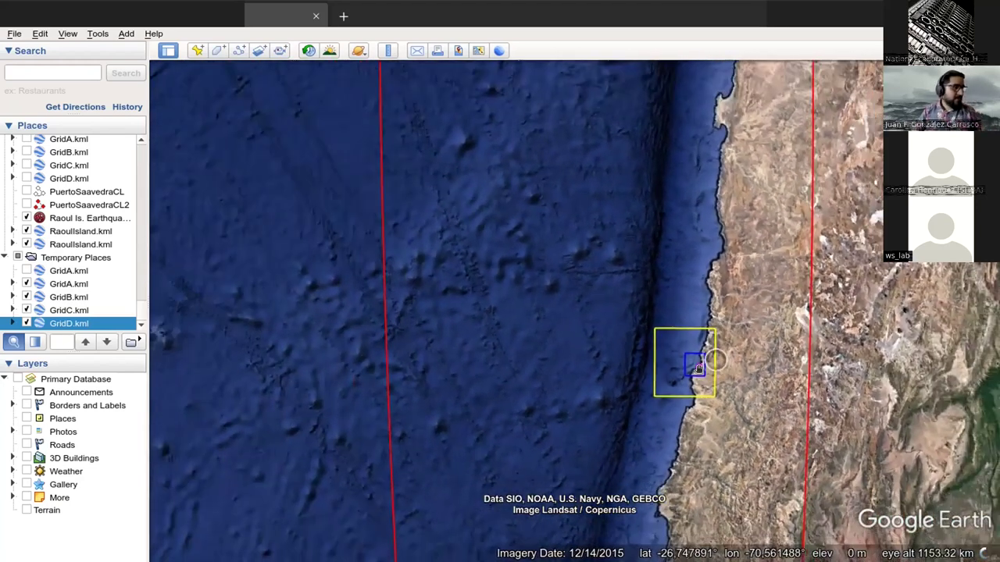
pyautogui.scroll(2, 699, 367)
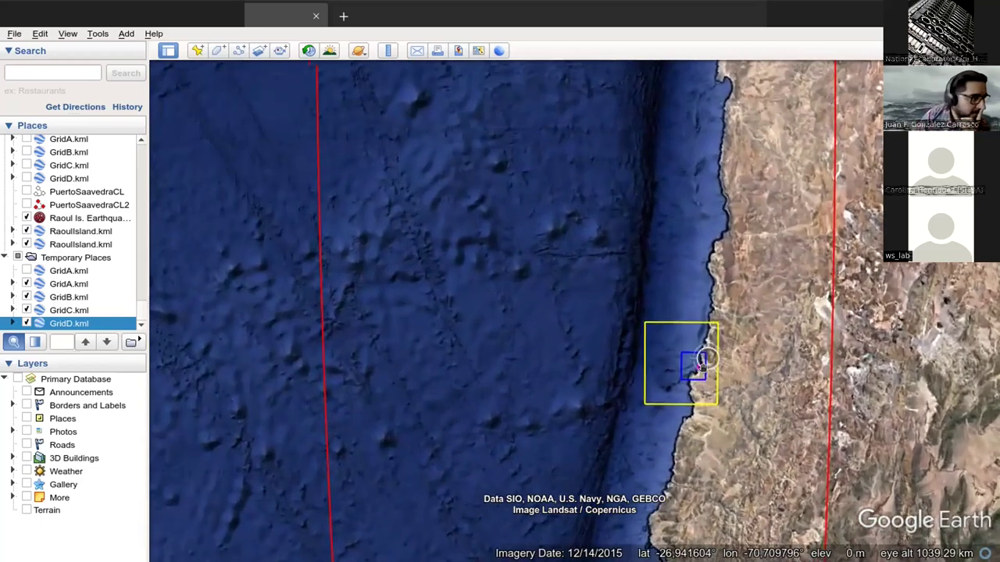
pyautogui.scroll(3, 701, 368)
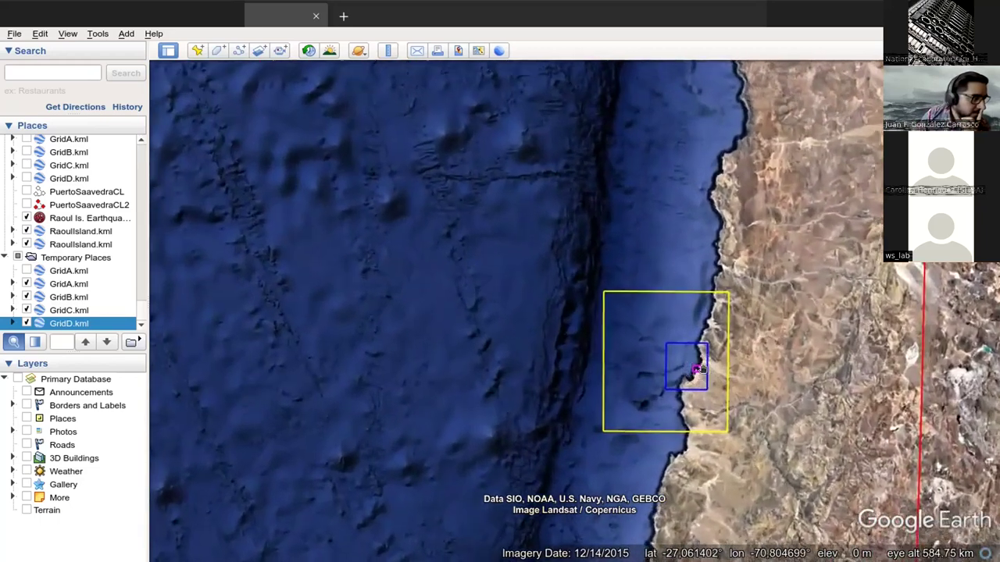
pyautogui.scroll(2, 697, 368)
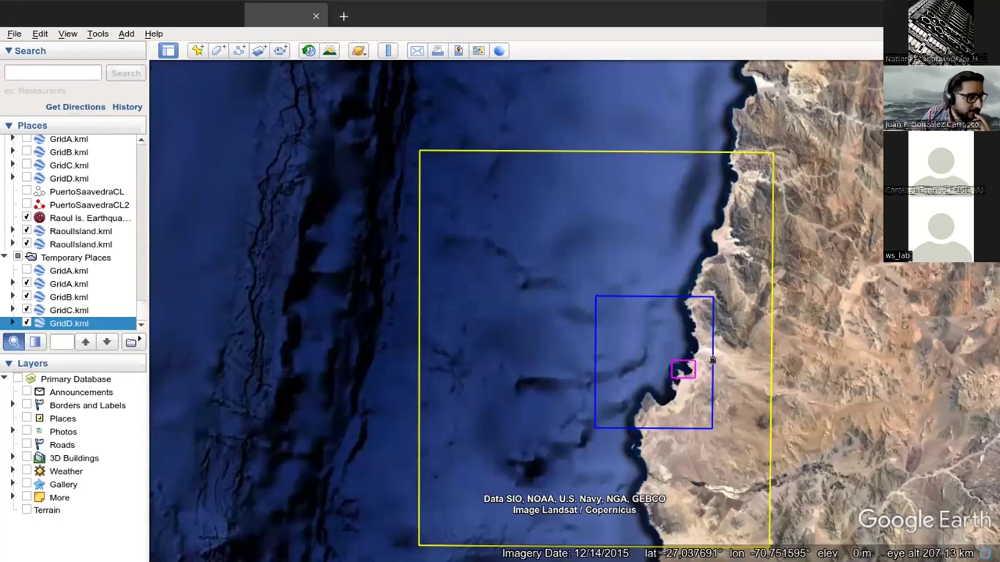
pyautogui.scroll(1, 711, 371)
# Widen the view and frame the whole red GridA rectangle with the smaller grids nested inside it
pyautogui.scroll(-4, 712, 372)
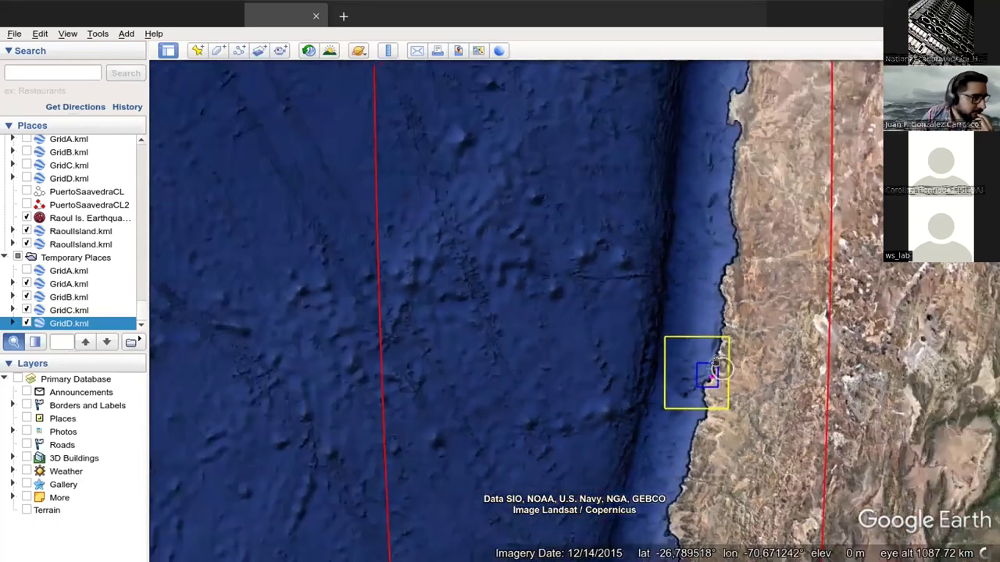
pyautogui.scroll(-1, 719, 337)
pyautogui.scroll(-2, 714, 367)
pyautogui.moveTo(715, 367); pyautogui.dragTo(698, 137)
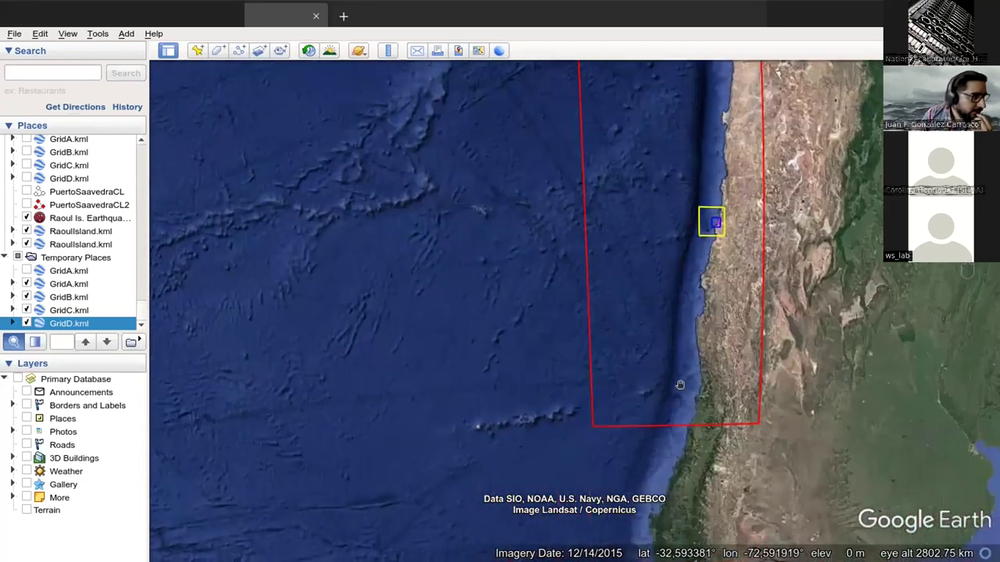
pyautogui.moveTo(717, 405); pyautogui.dragTo(666, 464)
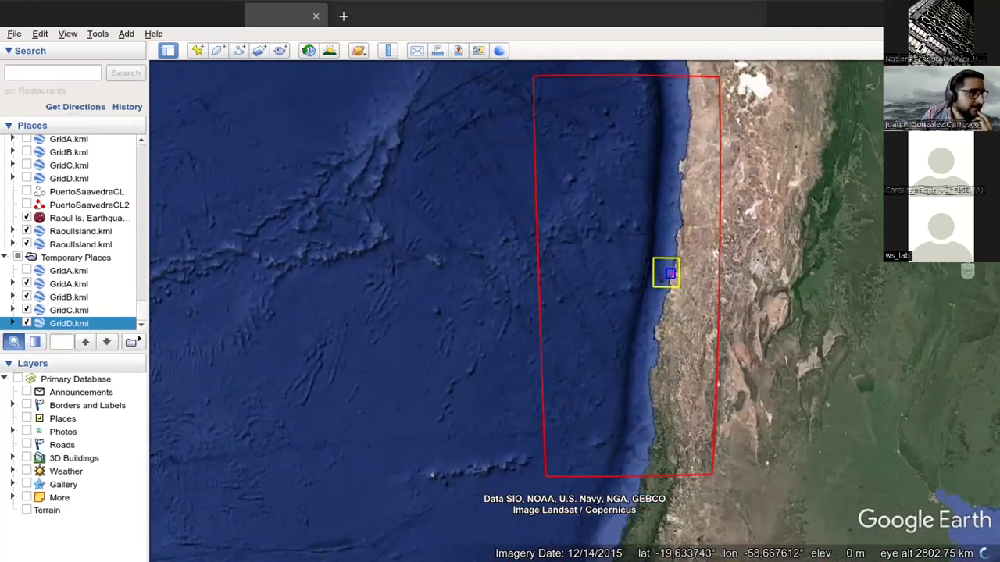
pyautogui.moveTo(704, 243); pyautogui.dragTo(722, 256)
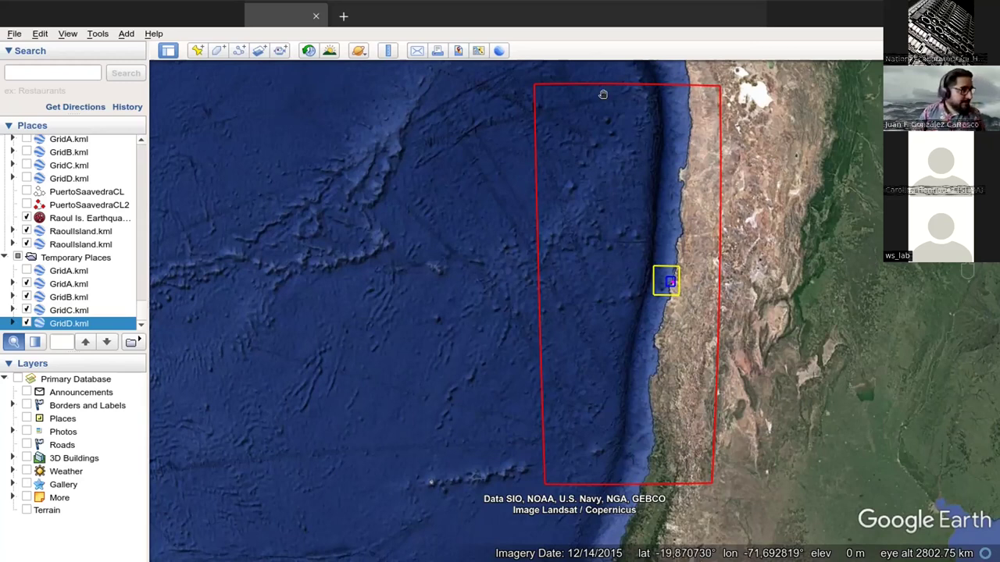
# Switch to the GEBCO website in the browser and copy its address, gebco.net
pyautogui.click(587, 25)
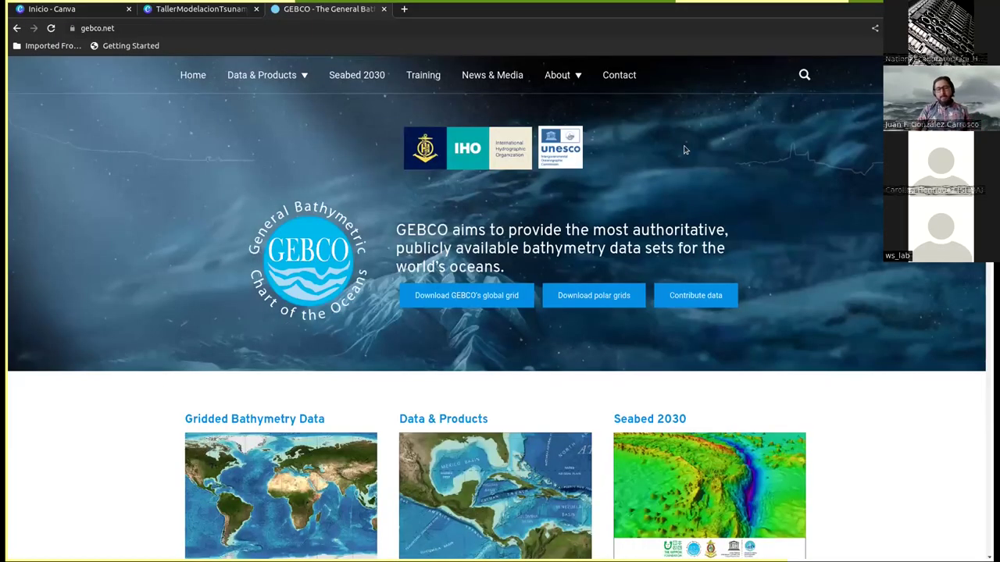
pyautogui.click(109, 31)
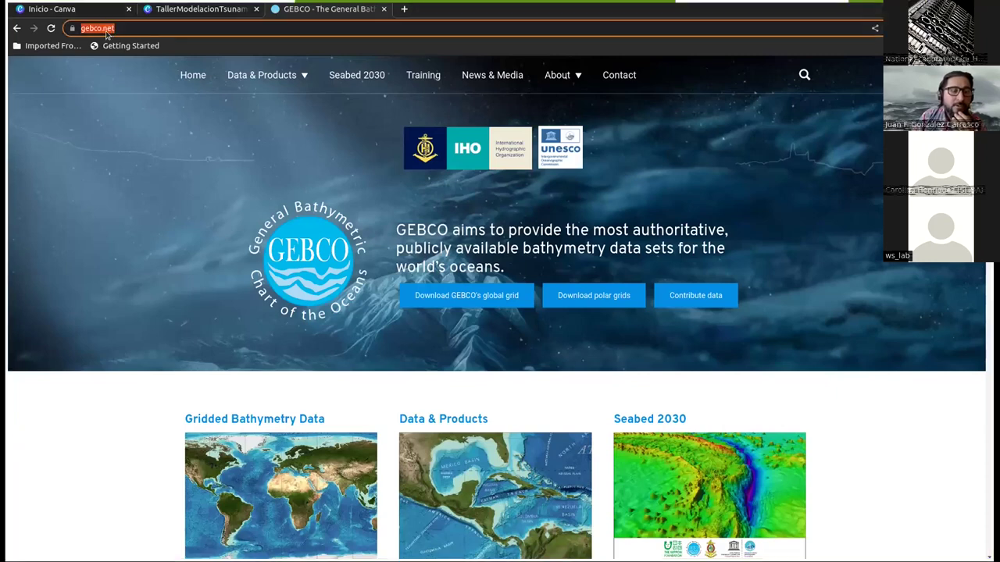
pyautogui.rightClick(109, 33)
pyautogui.click(136, 90)
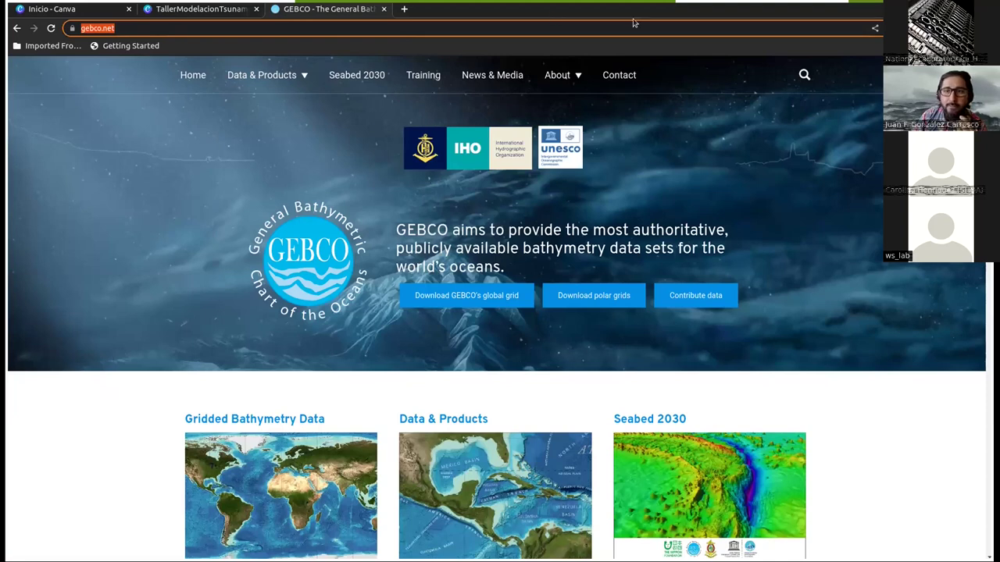
pyautogui.click(637, 51)
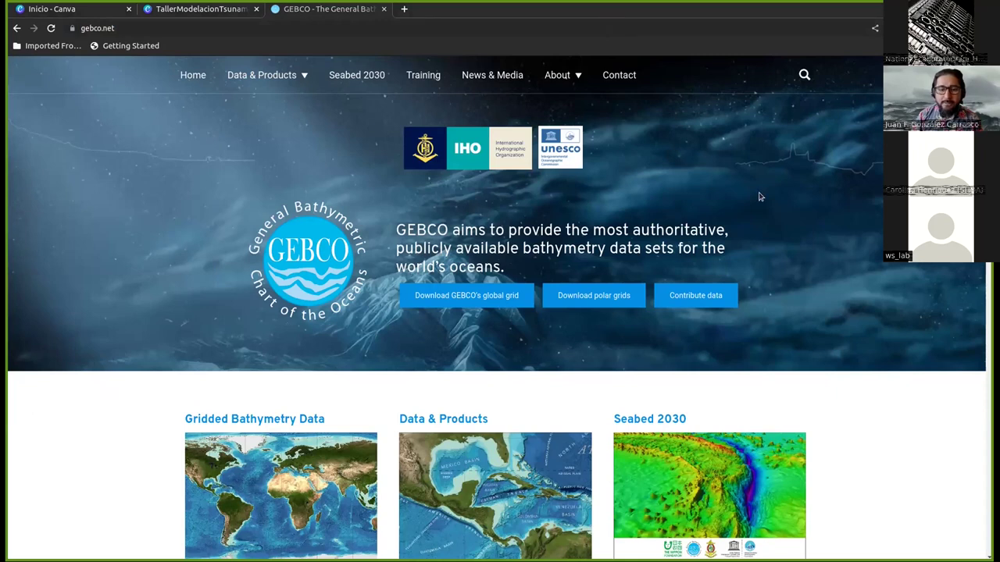
pyautogui.click(544, 10)
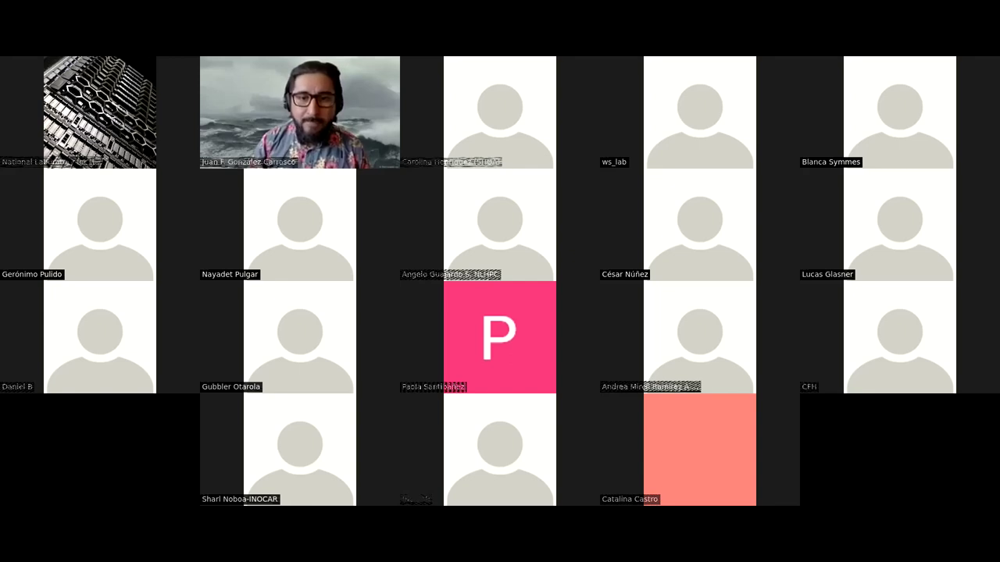
pyautogui.click(541, 9)
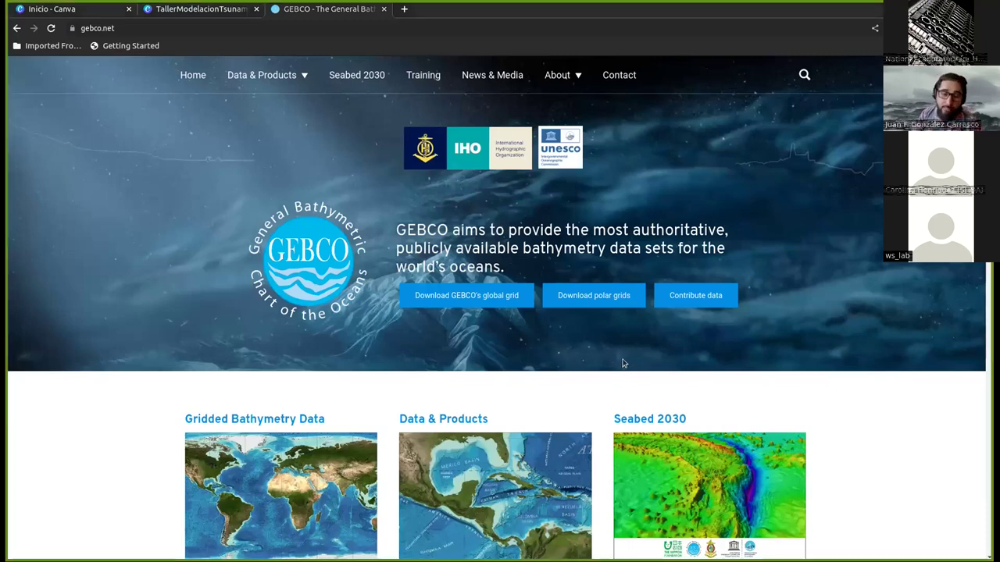
# Open the Gridded Bathymetry Data page from the GEBCO home page
pyautogui.scroll(-3, 621, 363)
pyautogui.scroll(-2, 616, 346)
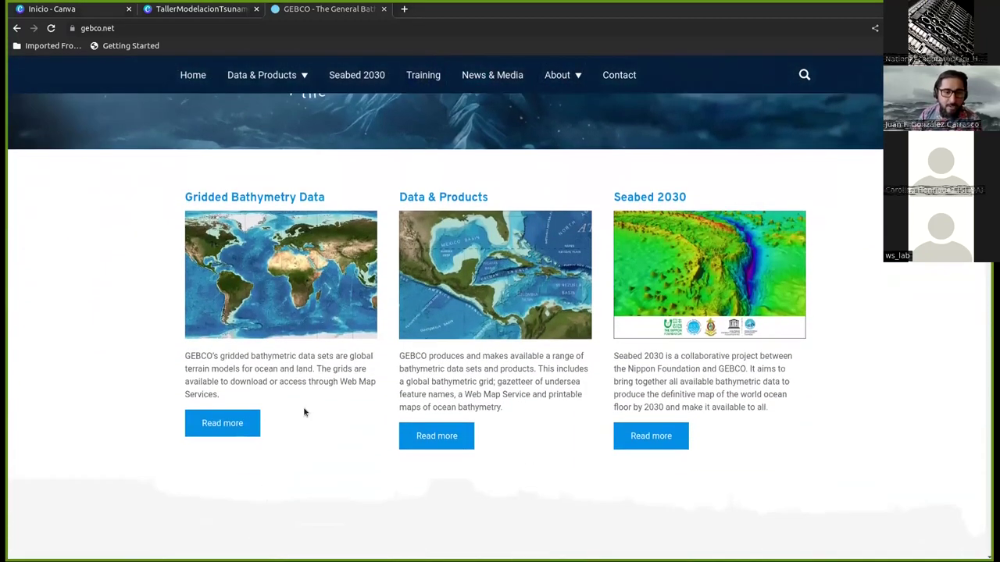
pyautogui.click(229, 421)
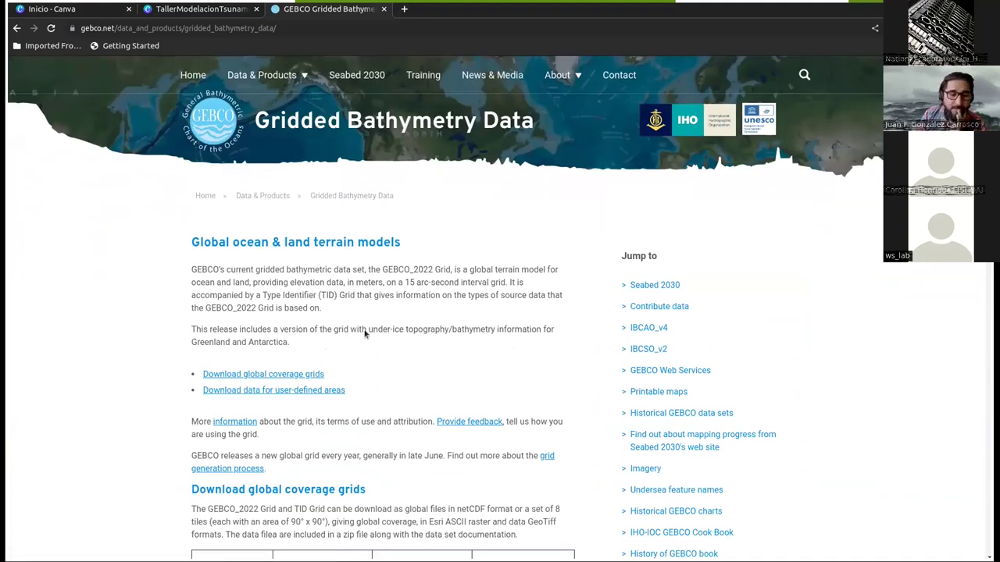
# Review the GEBCO_2022 global grid formats and the user-defined area download option, highlighting GEBCO_2022 in the sub-ice topo/bathy row
pyautogui.scroll(-3, 367, 281)
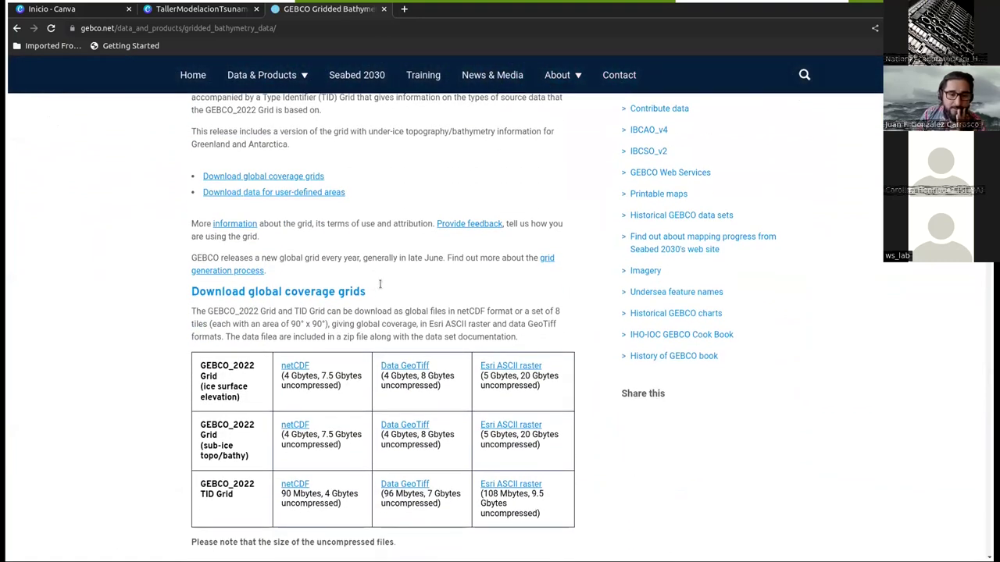
pyautogui.scroll(-2, 372, 273)
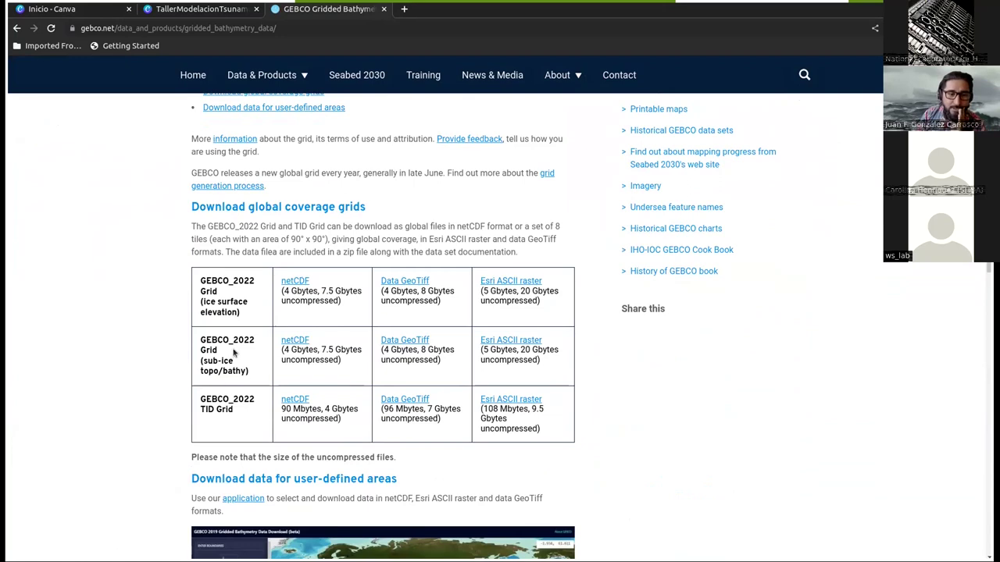
pyautogui.scroll(-1, 235, 354)
pyautogui.scroll(-2, 236, 354)
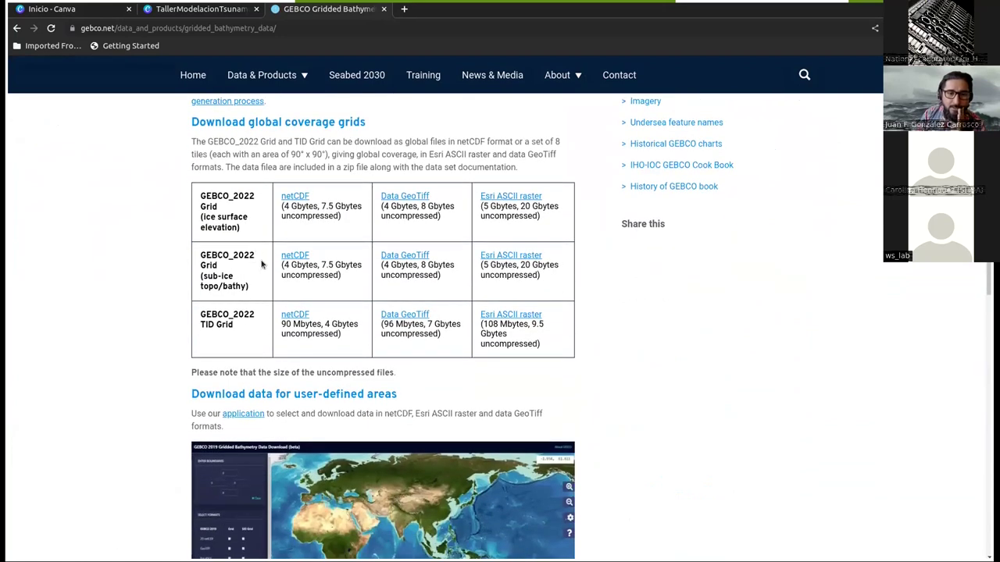
pyautogui.scroll(-5, 274, 334)
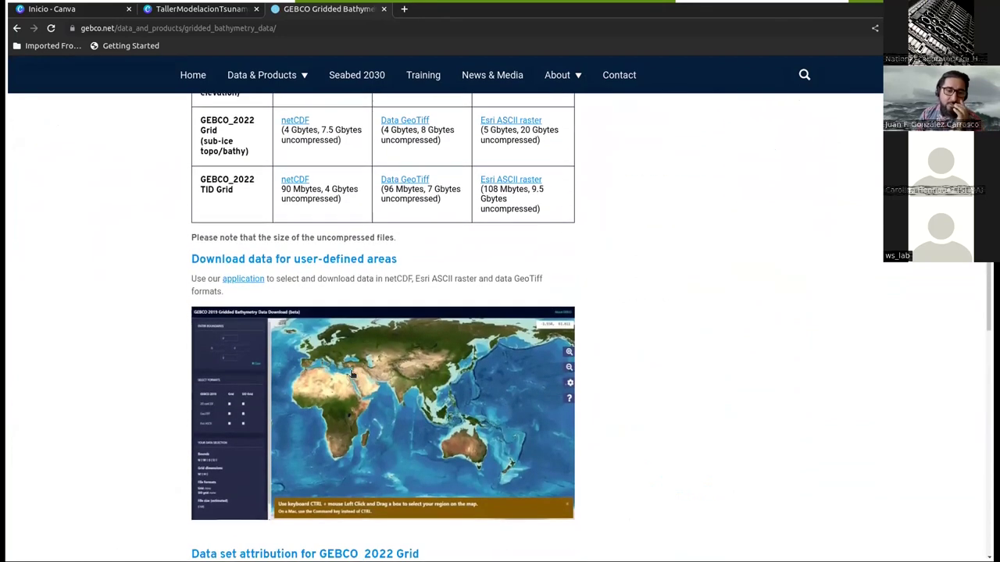
pyautogui.scroll(4, 373, 384)
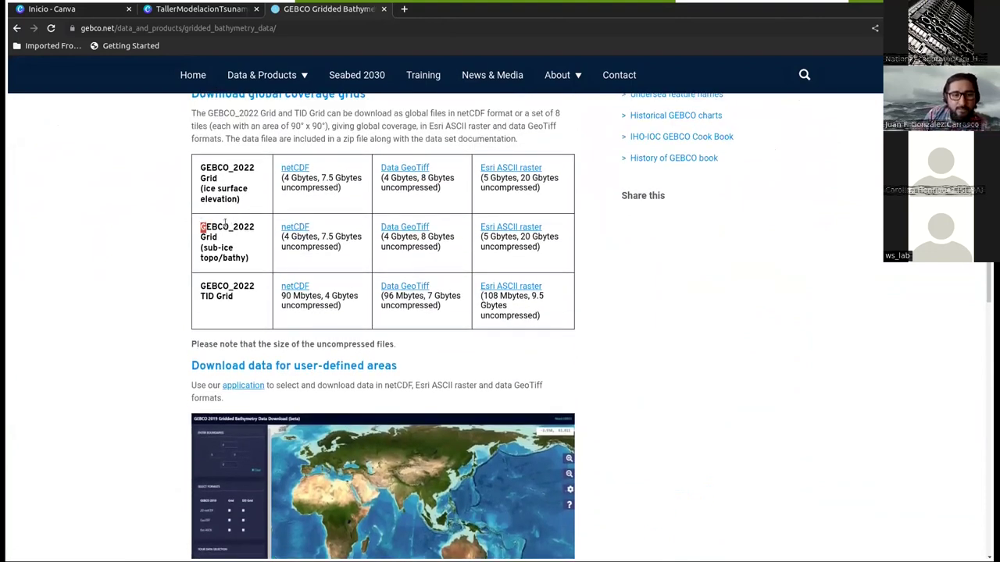
pyautogui.doubleClick(252, 225)
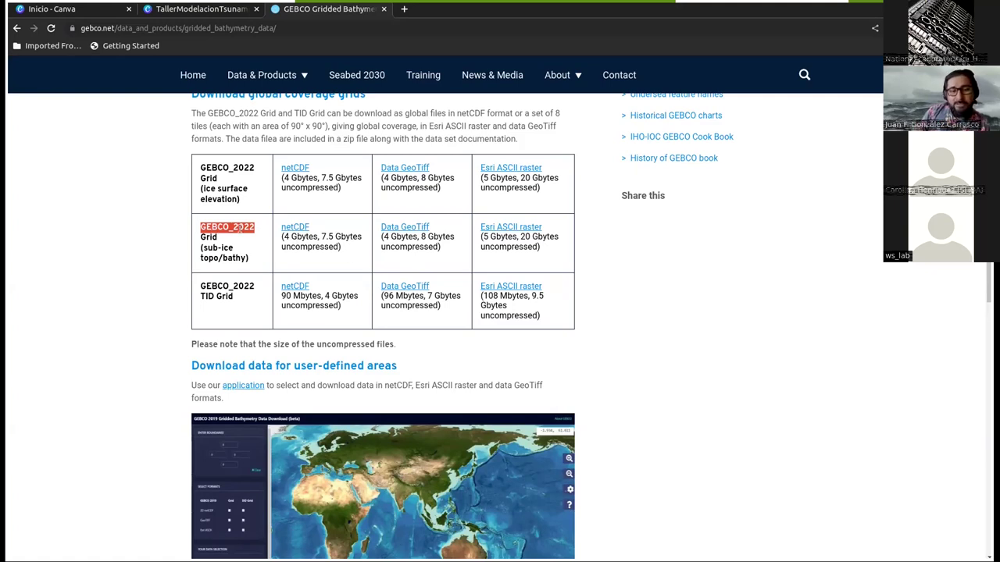
# Revisit the global terrain model description and the global coverage download table, clearing the text highlight
pyautogui.scroll(2, 306, 263)
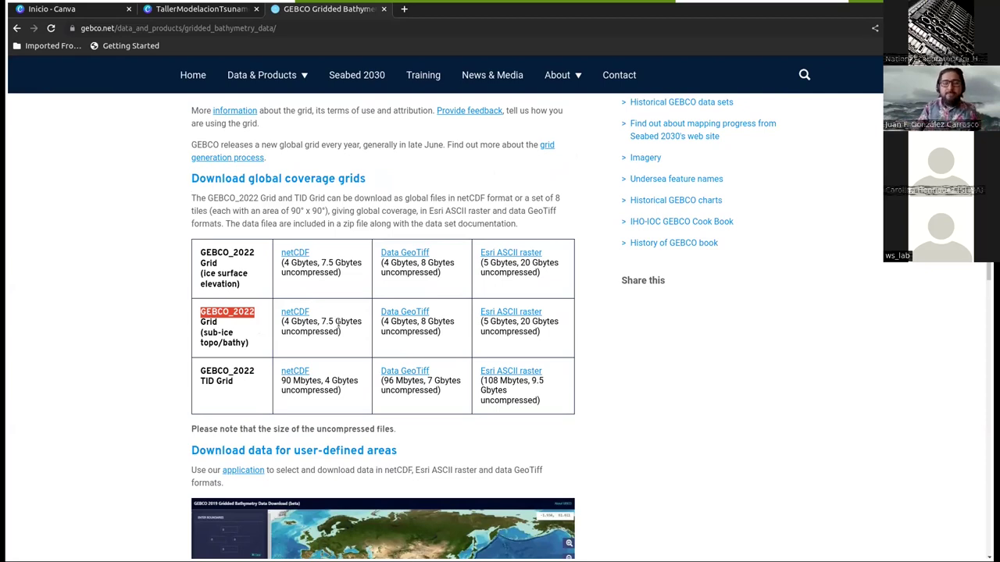
pyautogui.scroll(4, 375, 300)
pyautogui.scroll(3, 384, 299)
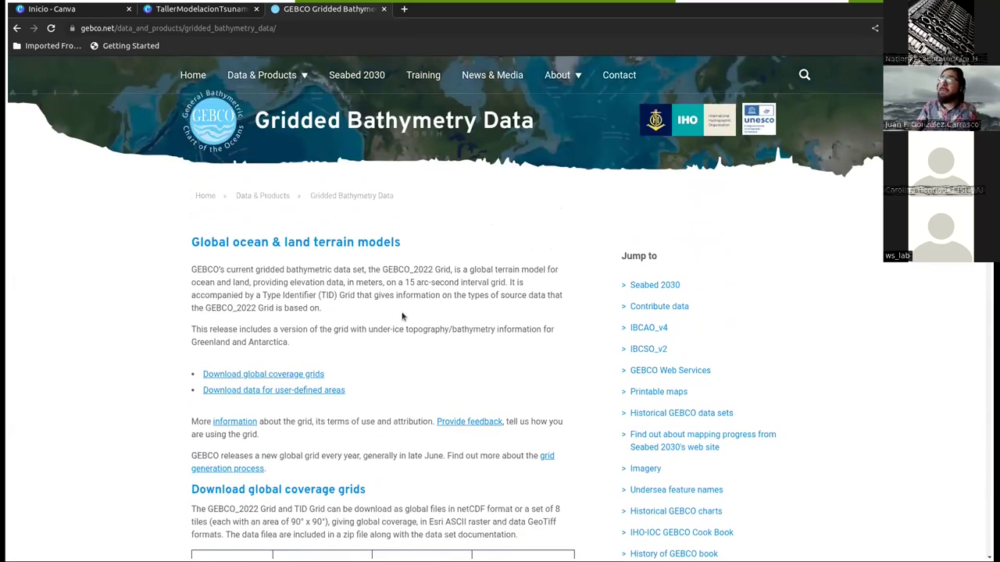
pyautogui.scroll(-5, 405, 314)
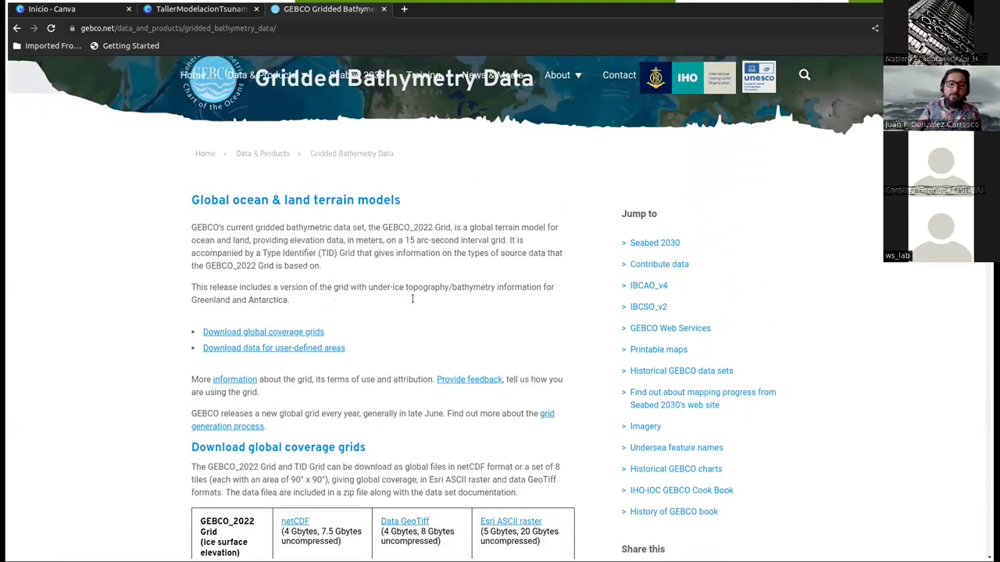
pyautogui.scroll(-2, 414, 303)
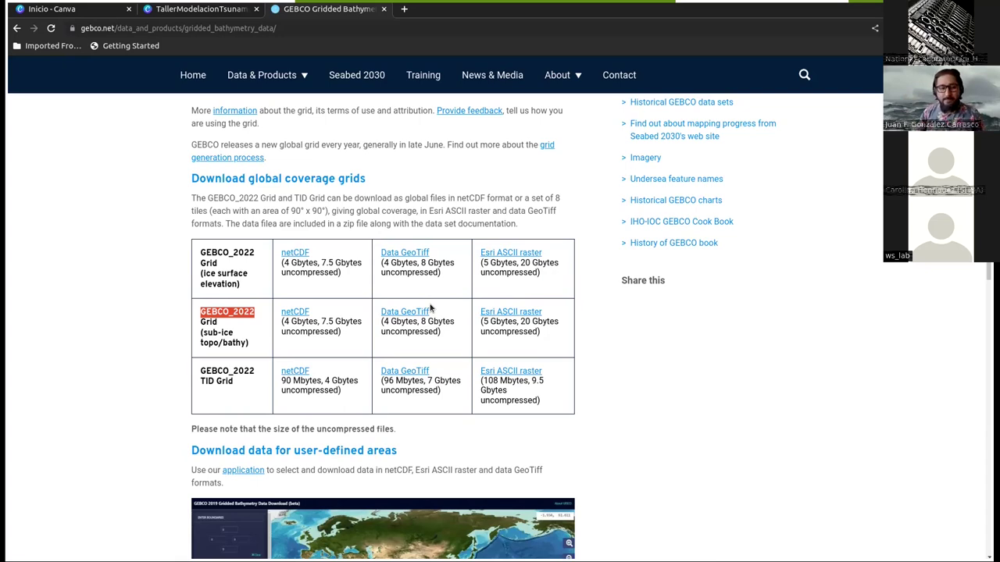
pyautogui.click(131, 334)
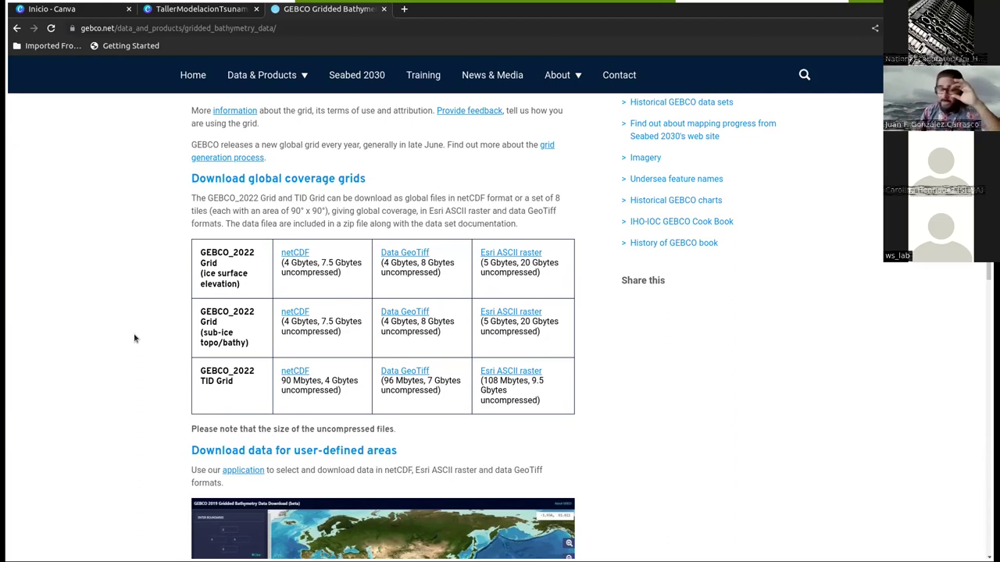
# Switch to the terminal, list the parent folder 1_EventoCampoCercano, and re-enter 0_PreparacionModelado to list its files
pyautogui.click(537, 13)
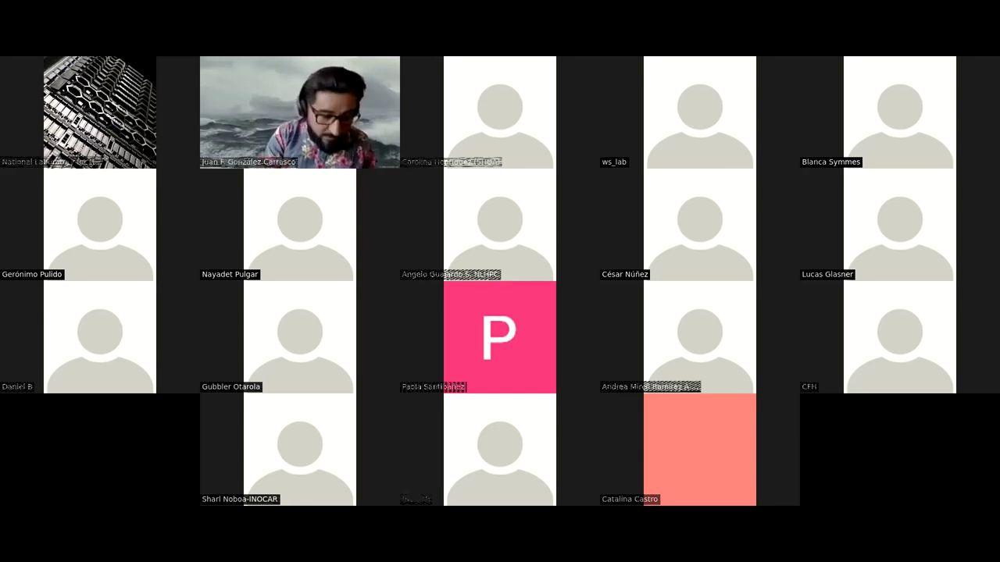
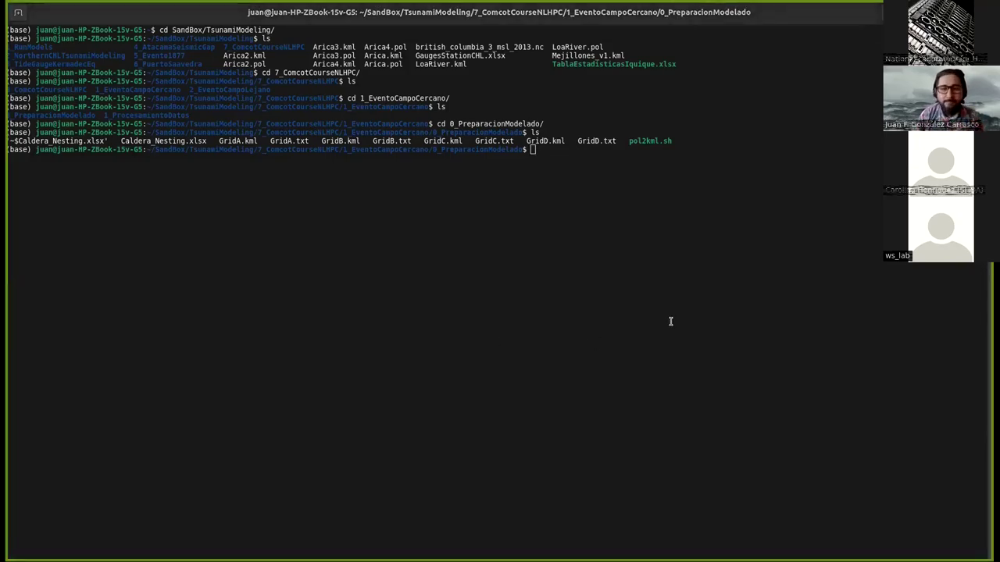
pyautogui.write('cd ..')
pyautogui.press('Return')
pyautogui.write('ls')
pyautogui.press('Return')
pyautogui.write('cd 0')
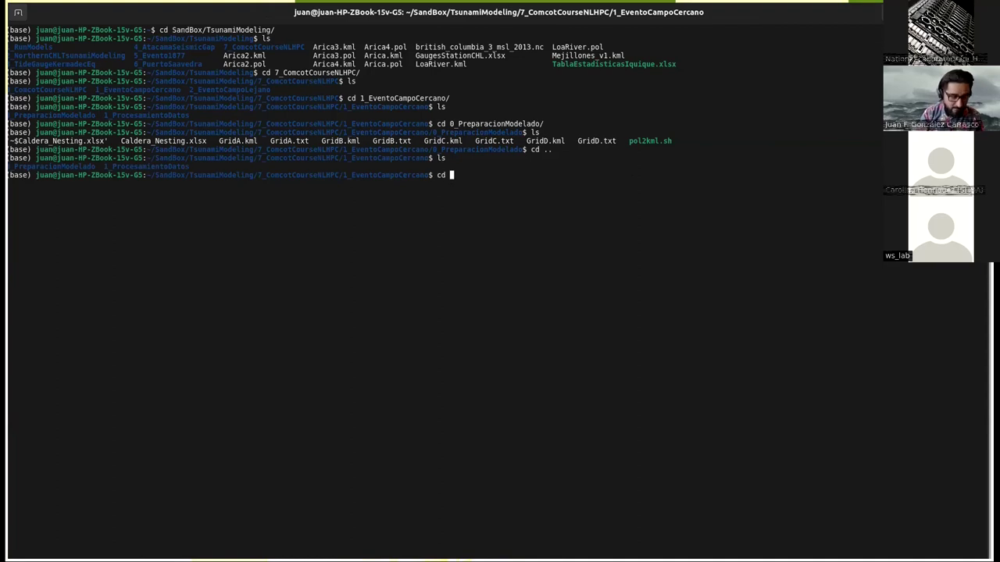
pyautogui.press('Tab')
pyautogui.press('Return')
pyautogui.write('ls')
pyautogui.press('Return')
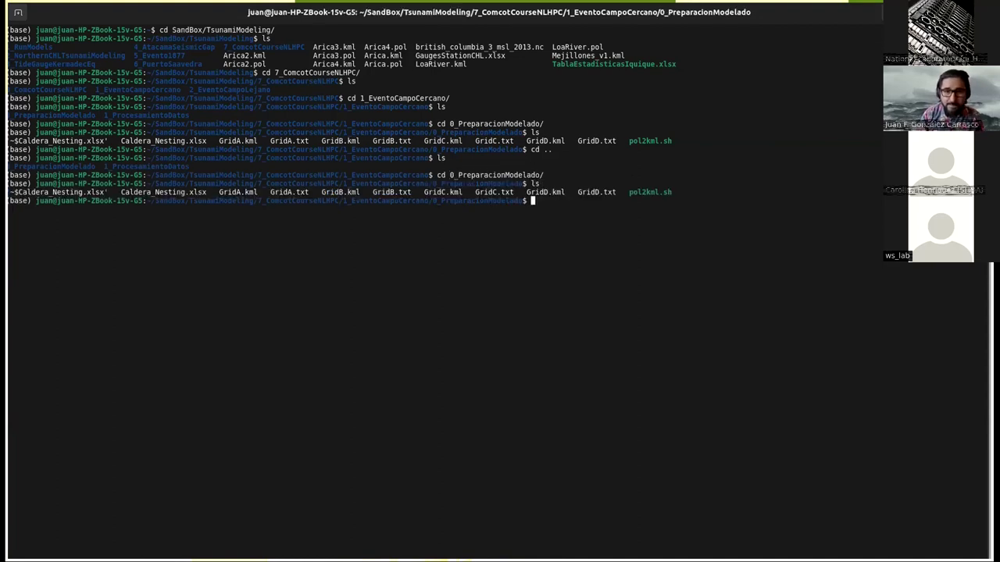
pyautogui.write('vi')
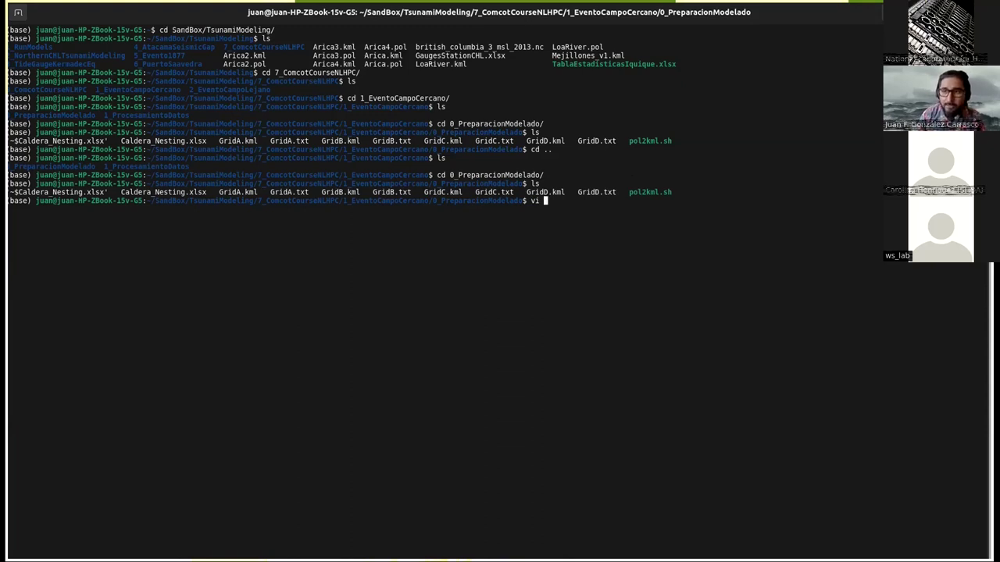
pyautogui.press('BackSpace')
pyautogui.press('BackSpace')
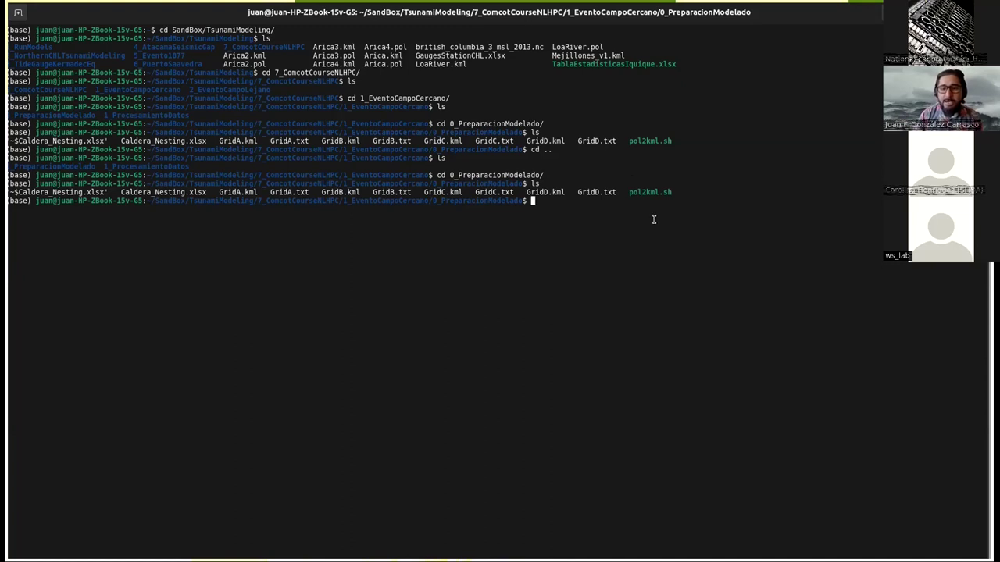
# Open the script pol2kml.sh in vi from the 0_PreparacionModelado folder
pyautogui.write('vi')
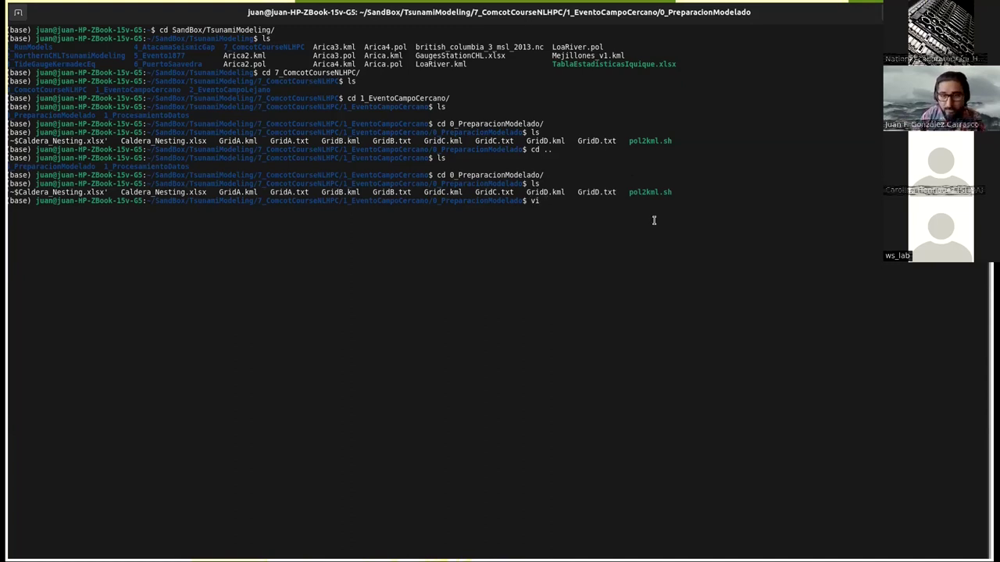
pyautogui.tripleClick(648, 194)
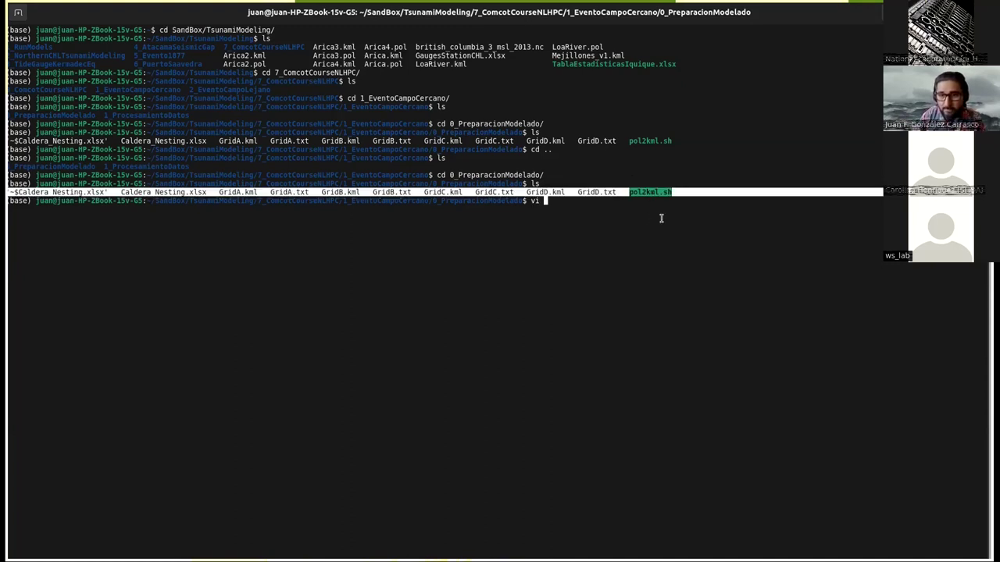
pyautogui.doubleClick(649, 192)
pyautogui.middleClick(658, 237)
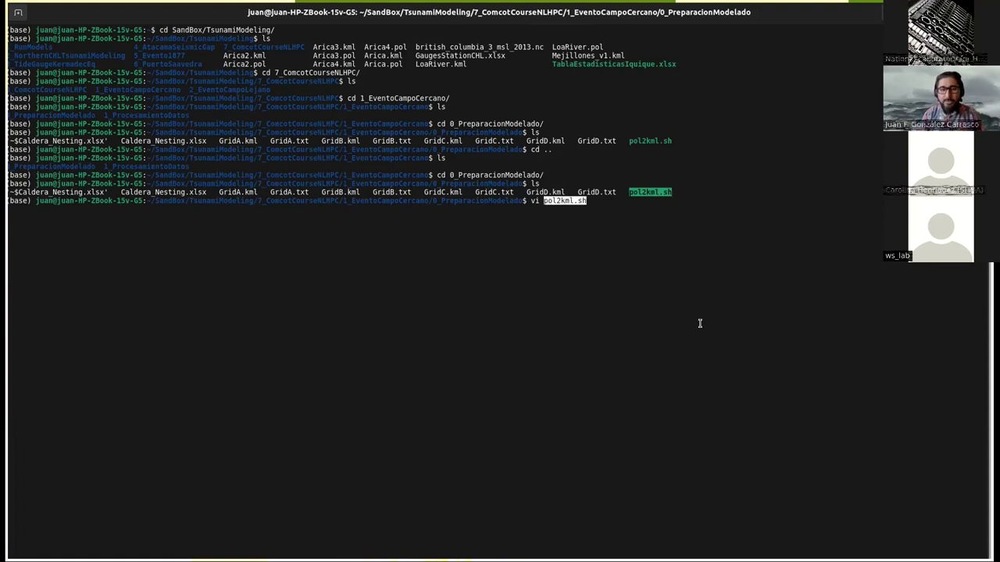
pyautogui.press('Return')
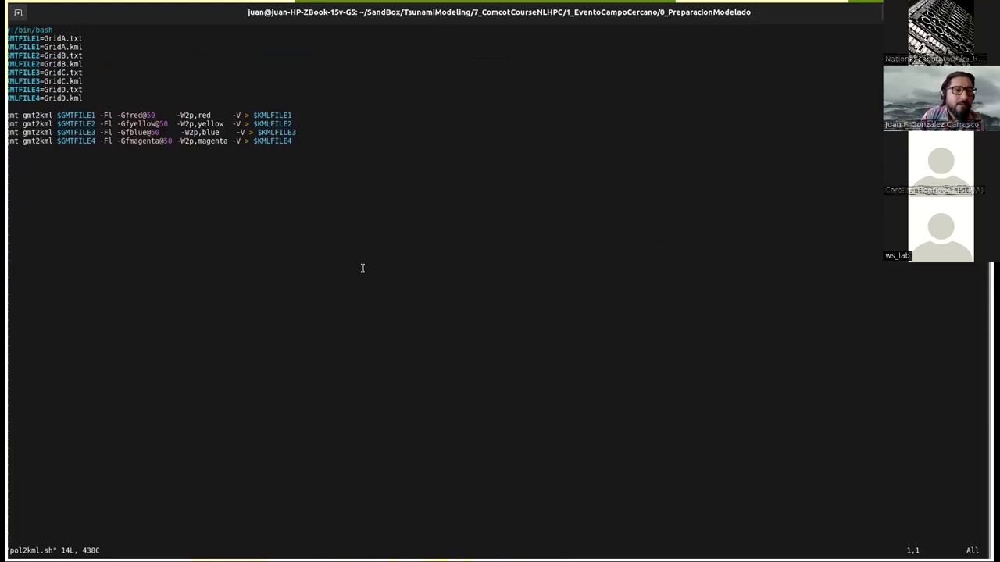
# Examine the GMTFILE and KMLFILE variable definitions in the script, continuing down to the first gmt2kml command
pyautogui.press('Down')
pyautogui.press('Down')
pyautogui.press('Down')
pyautogui.press('Down')
pyautogui.press('Down')
pyautogui.press('Down')
pyautogui.press('Down')
pyautogui.press('Down')
pyautogui.press('Down')
pyautogui.press('Down')
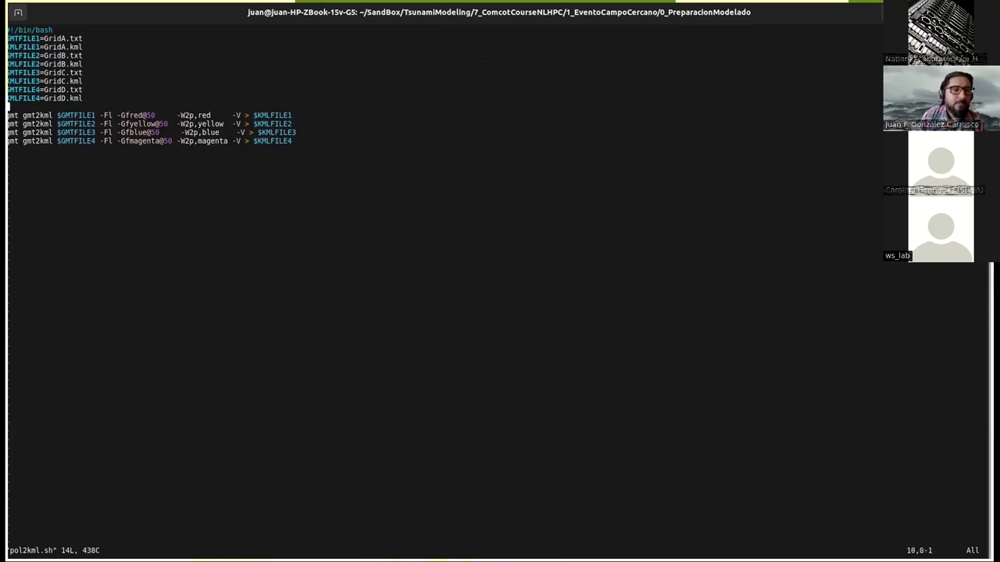
pyautogui.press('Right')
pyautogui.press('Right')
pyautogui.press('Right')
pyautogui.press('Right')
pyautogui.press('Right')
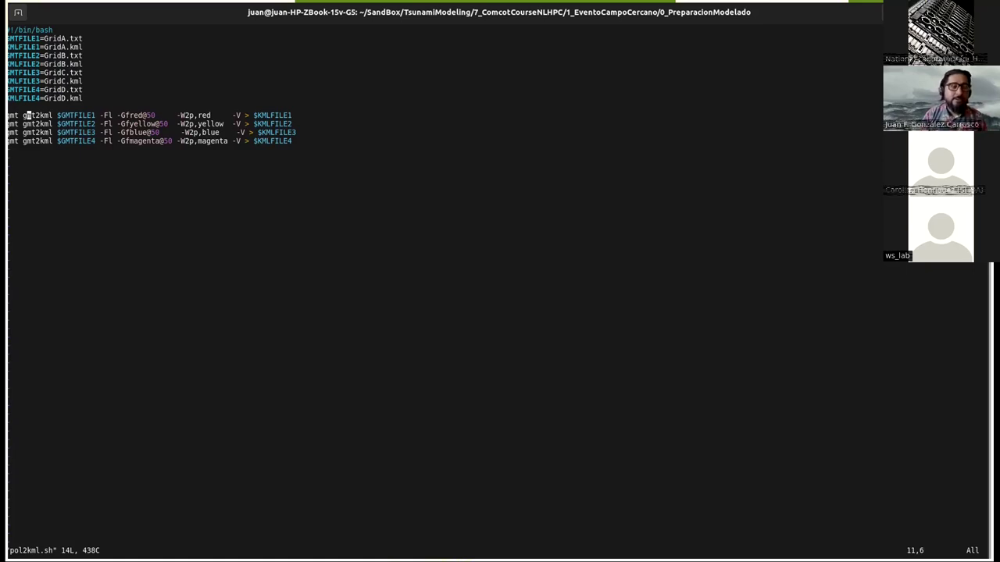
# Examine the gmt2kml command name and its $GMTFILE1 input argument on the first conversion line
pyautogui.press('Right')
pyautogui.press('Right')
pyautogui.press('Right')
pyautogui.press('Right')
pyautogui.press('Right')
pyautogui.press('Right')
pyautogui.press('Right')
pyautogui.press('Right')
pyautogui.press('Right')
pyautogui.press('Right')
pyautogui.press('Right')
pyautogui.press('Right')
pyautogui.press('Right')
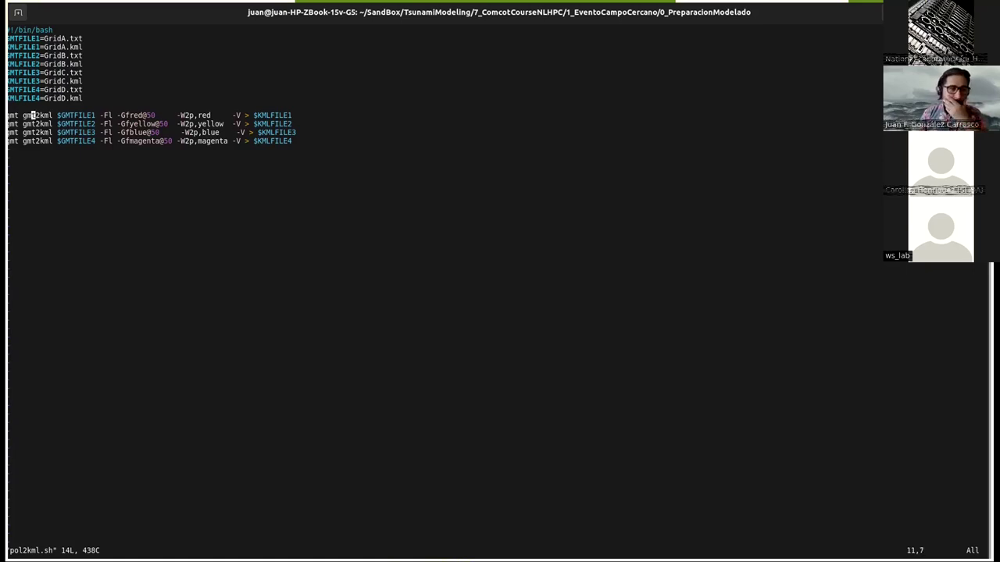
pyautogui.press('Left')
pyautogui.press('Left')
pyautogui.press('Left')
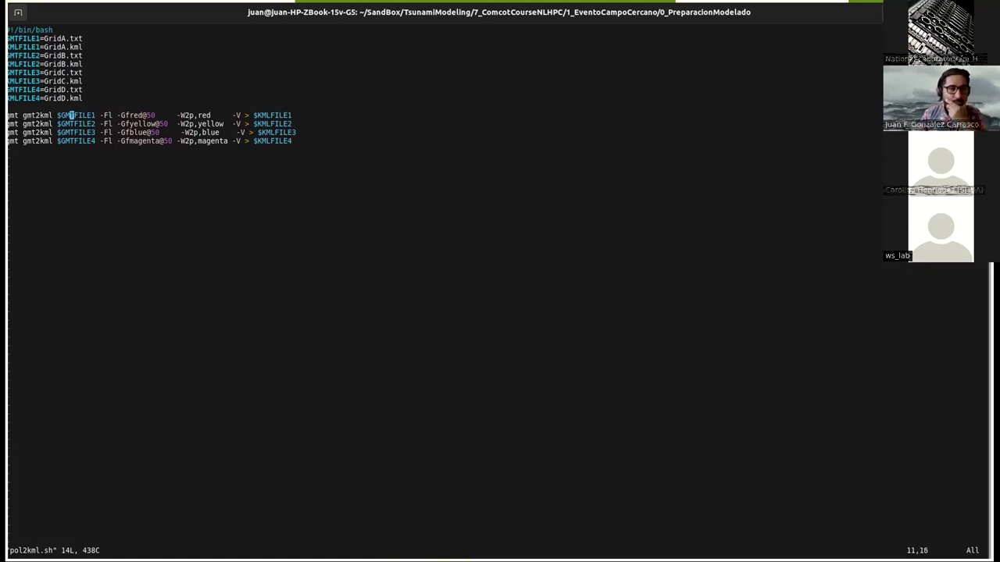
pyautogui.press('Right')
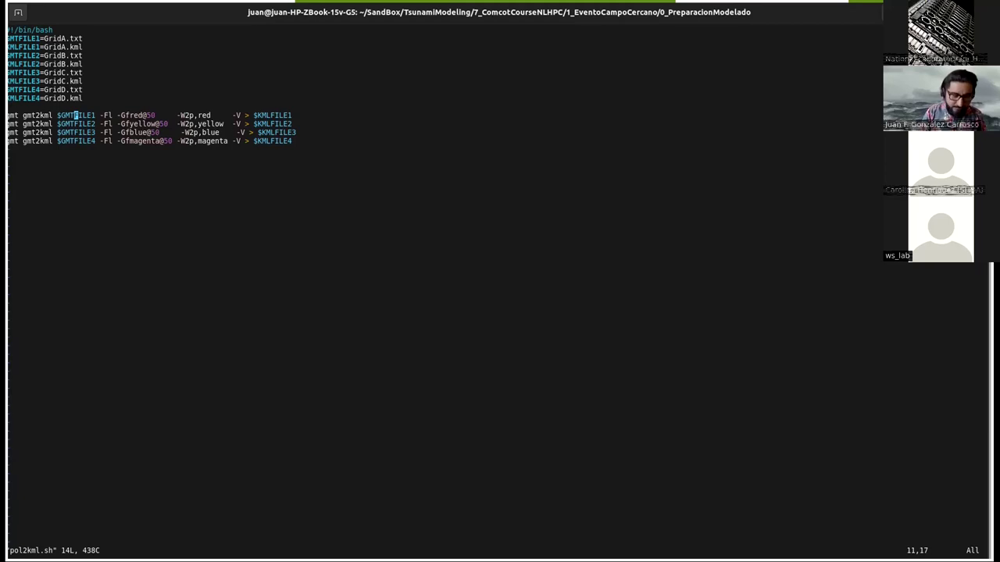
pyautogui.press('Down')
pyautogui.press('Up')
pyautogui.press('Left')
pyautogui.press('Left')
pyautogui.press('Left')
pyautogui.press('Left')
pyautogui.press('Left')
pyautogui.press('Left')
pyautogui.press('Right')
pyautogui.press('Right')
pyautogui.press('Right')
pyautogui.press('Right')
pyautogui.press('Right')
pyautogui.press('Right')
pyautogui.press('Right')
pyautogui.press('Right')
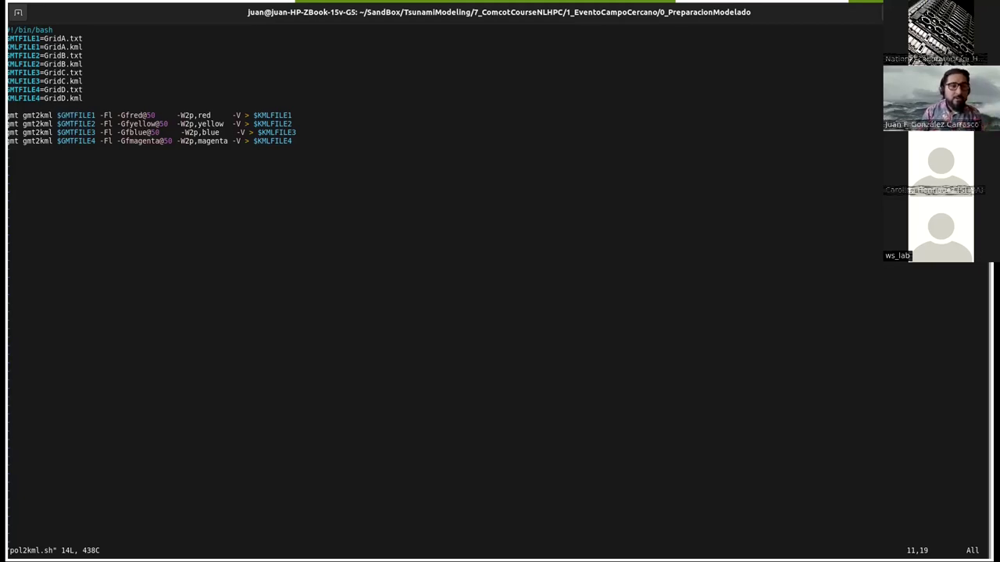
# Examine the fill, outline and output options of the first gmt2kml command, and quit vi without saving
pyautogui.press('Right')
pyautogui.press('Right')
pyautogui.press('Right')
pyautogui.press('Right')
pyautogui.press('Right')
pyautogui.press('Right')
pyautogui.press('Right')
pyautogui.press('Right')
pyautogui.press('Right')
pyautogui.press('Right')
pyautogui.press('Right')
pyautogui.press('Right')
pyautogui.press('Right')
pyautogui.press('Right')
pyautogui.press('Right')
pyautogui.press('Right')
pyautogui.press('Right')
pyautogui.press('Right')
pyautogui.press('Right')
pyautogui.press('Right')
pyautogui.press('Right')
pyautogui.press('Right')
pyautogui.press('Right')
pyautogui.press('Right')
pyautogui.press('Right')
pyautogui.press('Right')
pyautogui.press('Right')
pyautogui.press(':')
pyautogui.write('q')
pyautogui.press('Return')
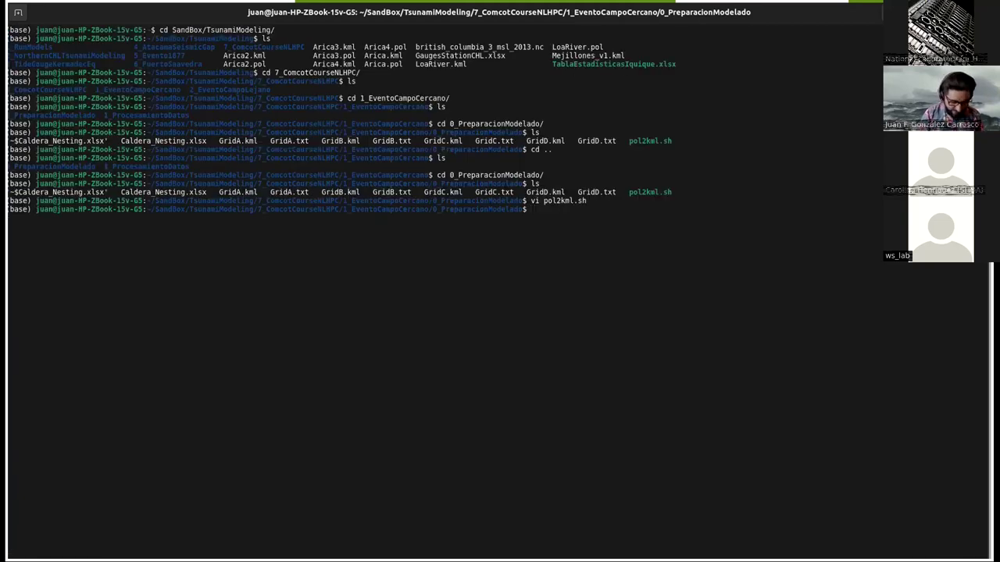
# Open GridA.txt in vi to show the polygon coordinates of the outermost grid
pyautogui.write('vi')
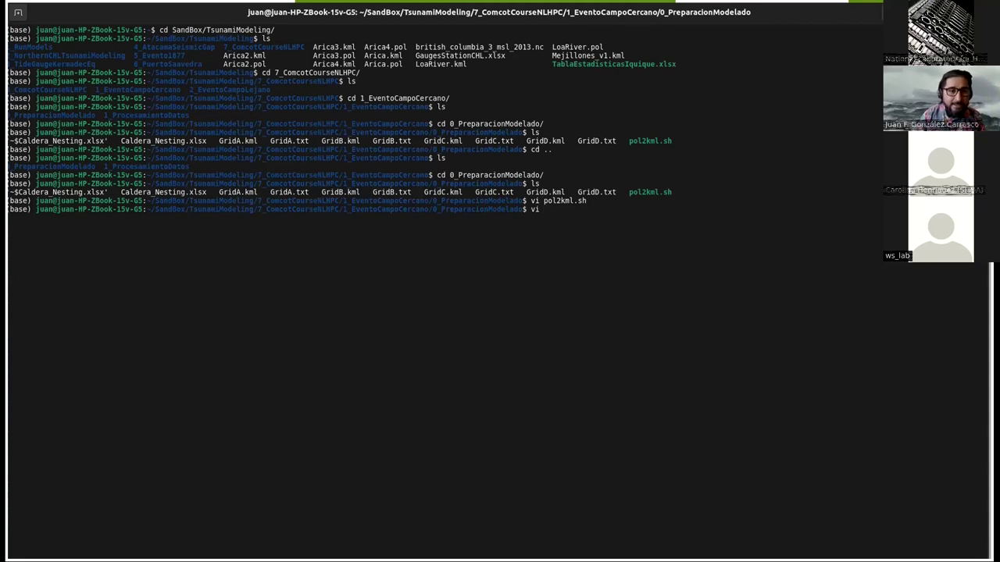
pyautogui.doubleClick(287, 191)
pyautogui.middleClick(572, 254)
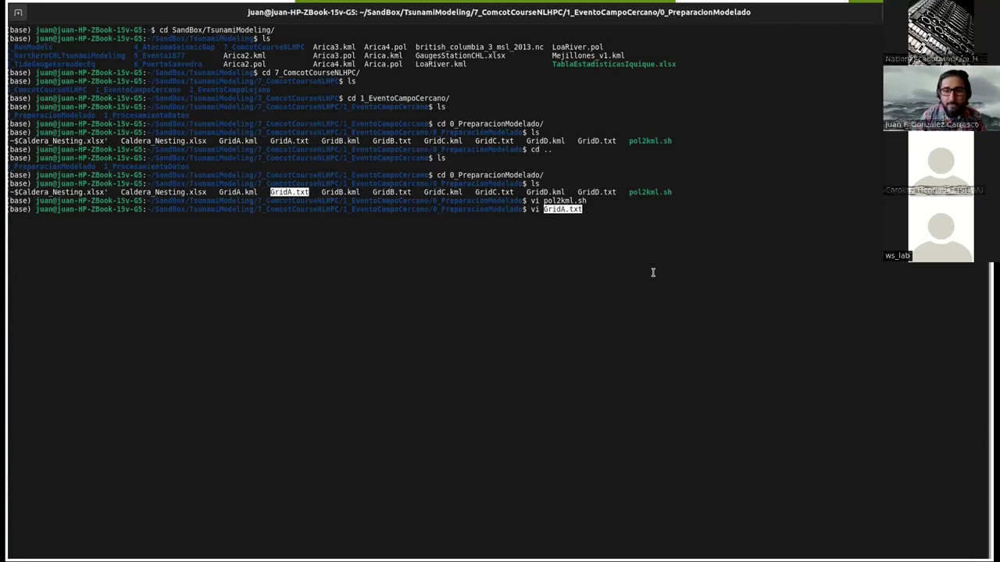
pyautogui.press('Return')
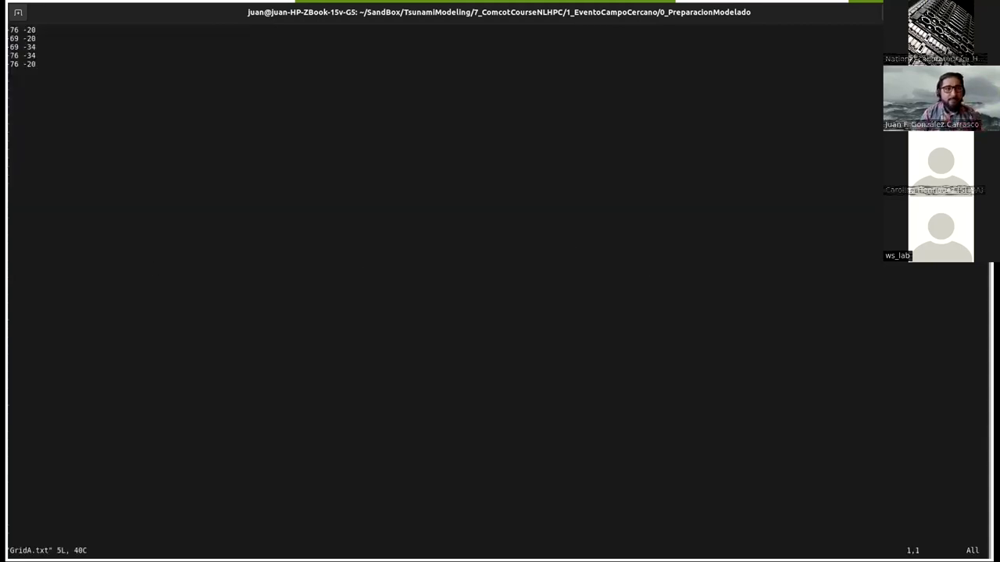
# Examine the coordinate rows of GridA.txt, focusing on the longitude and latitude of the first corner
pyautogui.press('Down')
pyautogui.press('Down')
pyautogui.press('Down')
pyautogui.press('Down')
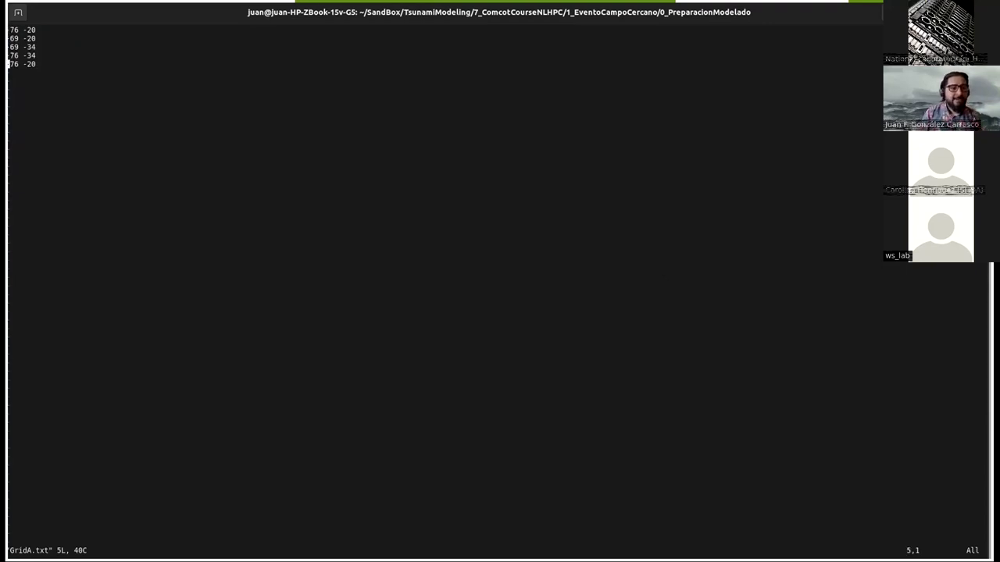
pyautogui.press('Up')
pyautogui.press('Up')
pyautogui.press('Up')
pyautogui.press('Up')
pyautogui.press('Right')
pyautogui.press('Right')
pyautogui.press('Right')
pyautogui.press('Right')
pyautogui.press('Right')
pyautogui.press('Right')
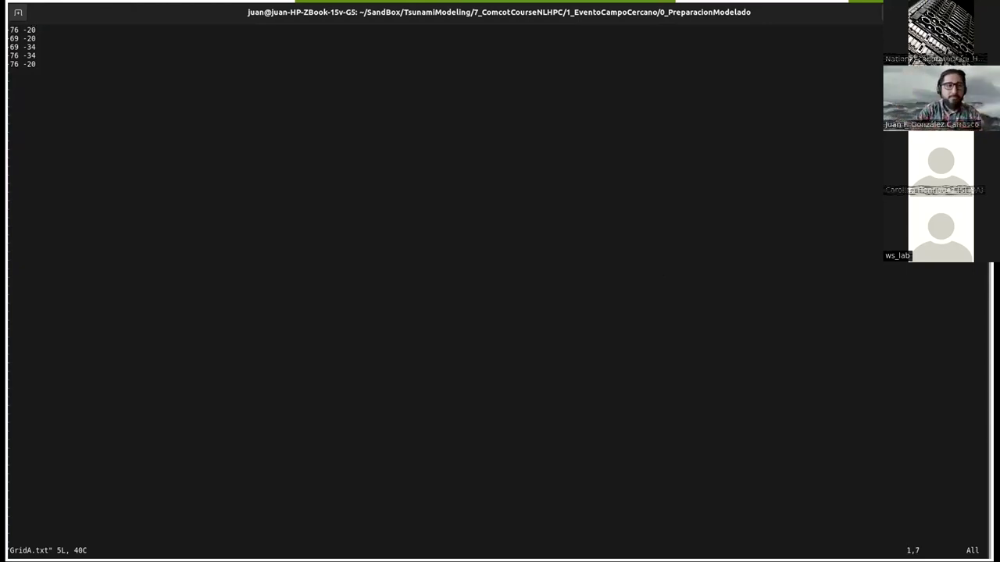
pyautogui.press('Left')
pyautogui.press('Left')
pyautogui.press('Left')
pyautogui.press('Left')
pyautogui.press('Left')
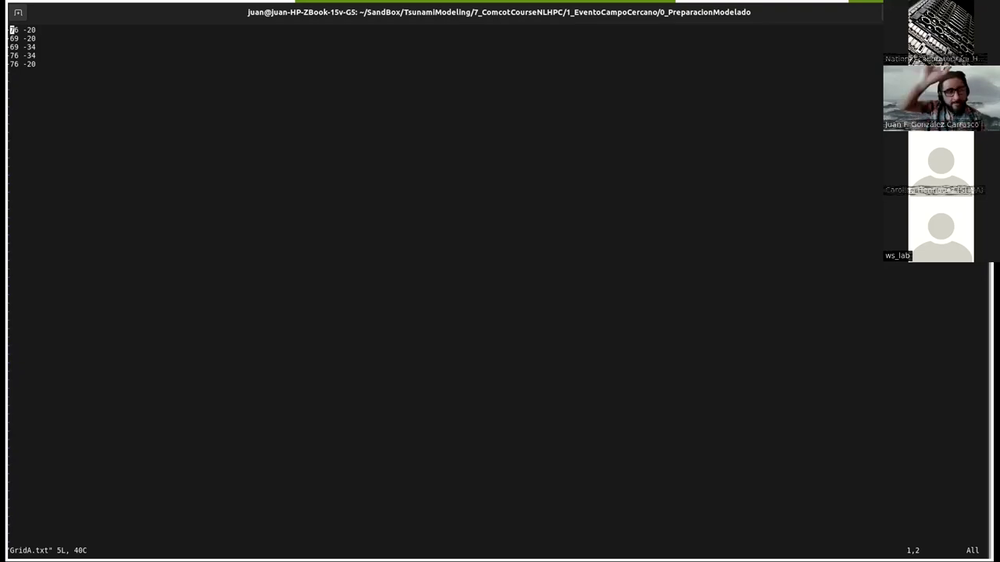
# Trace the remaining corners of the Grid A polygon to its closing point, and quit vi
pyautogui.press('Right')
pyautogui.press('Right')
pyautogui.press('Right')
pyautogui.press('Down')
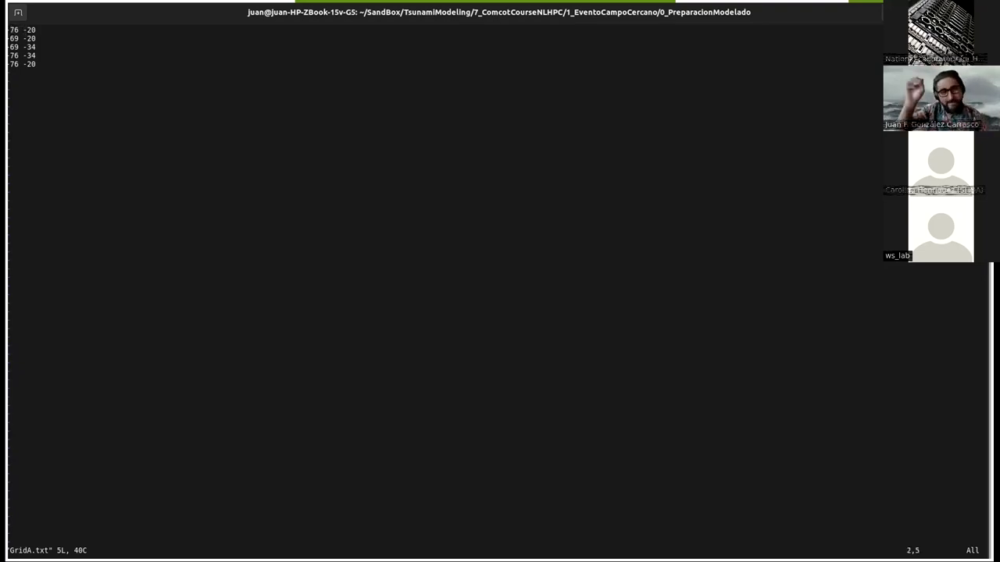
pyautogui.press('Down')
pyautogui.press('Down')
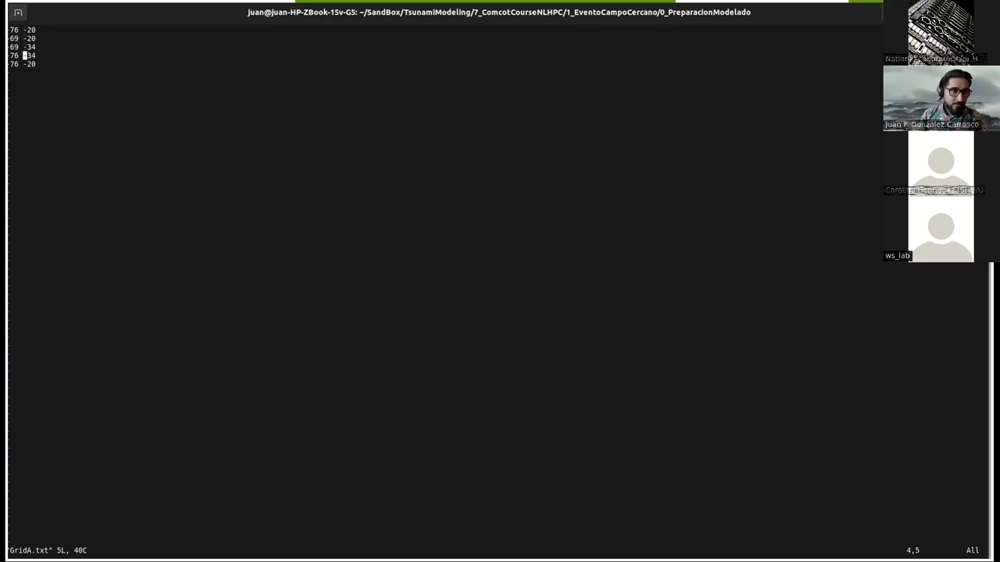
pyautogui.press('Left')
pyautogui.press('Down')
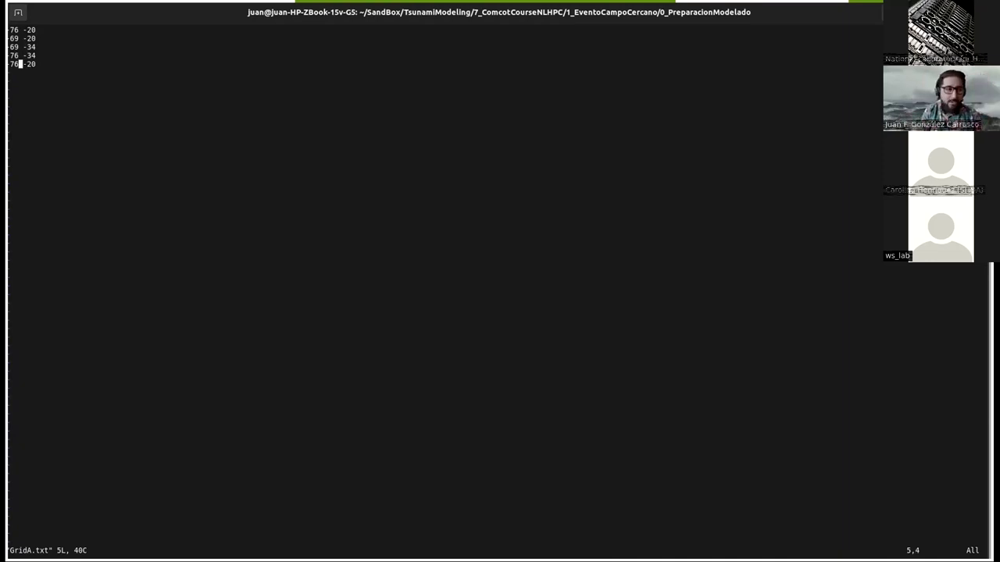
pyautogui.write(':')
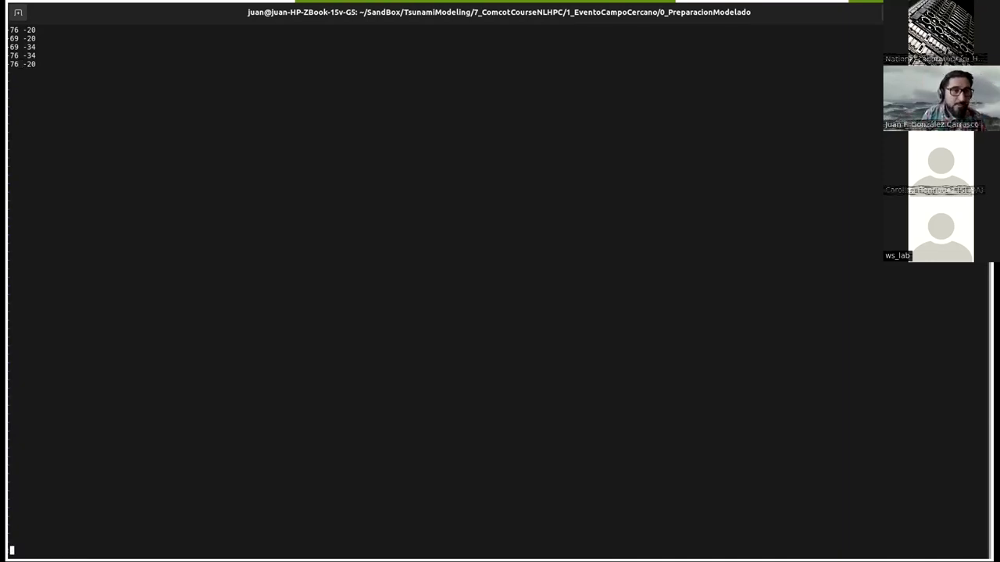
pyautogui.write('q')
pyautogui.press('Return')
# Open GridB.txt in vi to check its degree-and-minute polygon coordinates, and close it again
pyautogui.press('Up')
pyautogui.press('Left')
pyautogui.press('Left')
pyautogui.press('Left')
pyautogui.press('Left')
pyautogui.press('BackSpace')
pyautogui.write('B')
pyautogui.press('Return')
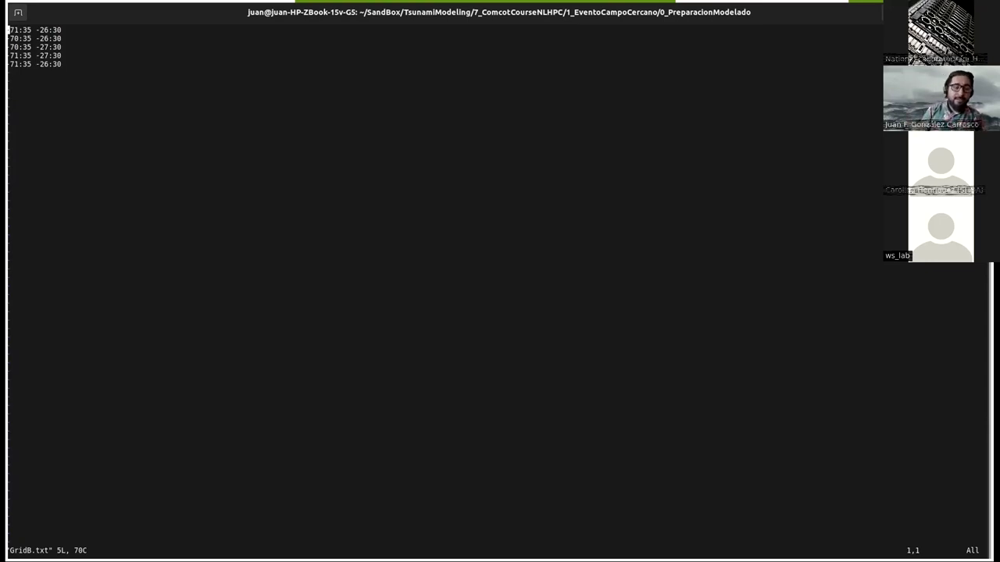
pyautogui.write(':q')
pyautogui.press('Return')
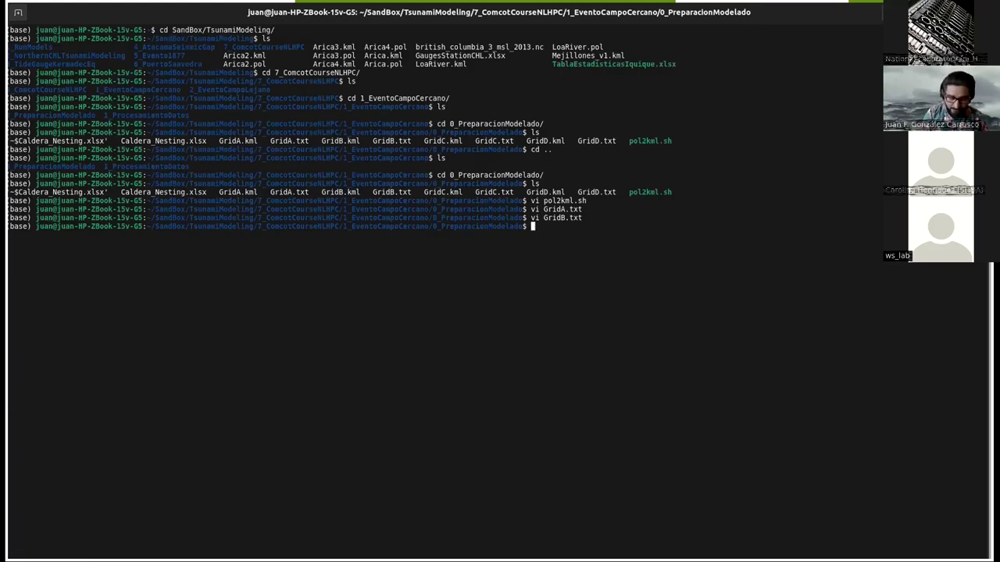
# List the current files, go up to the parent folder and list it, and enter 1_ProcesamientoDatos
pyautogui.write('ls')
pyautogui.press('Return')
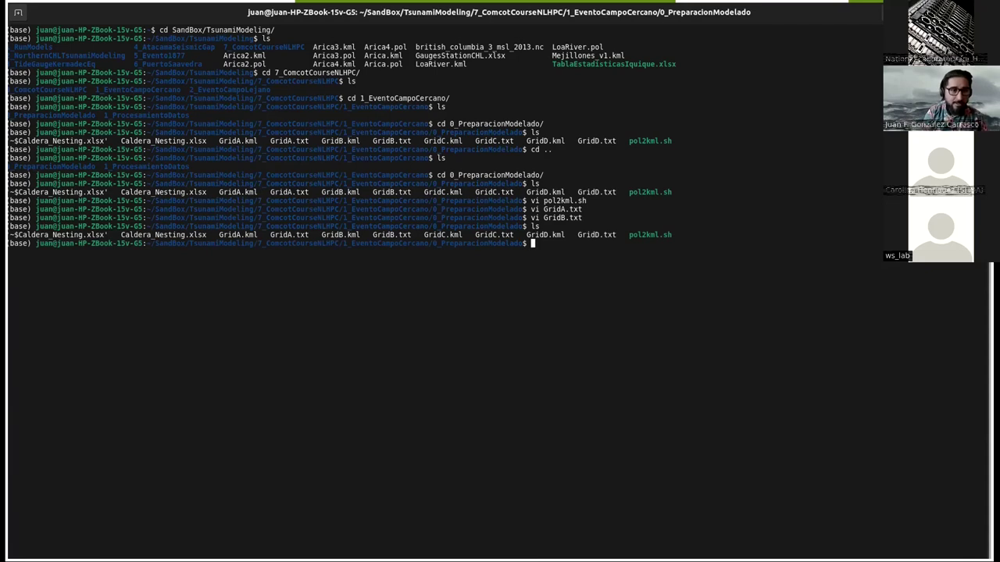
pyautogui.write('cd ..')
pyautogui.press('Return')
pyautogui.write('ls')
pyautogui.press('Return')
pyautogui.write('cd 1')
pyautogui.press('Tab')
pyautogui.press('Return')
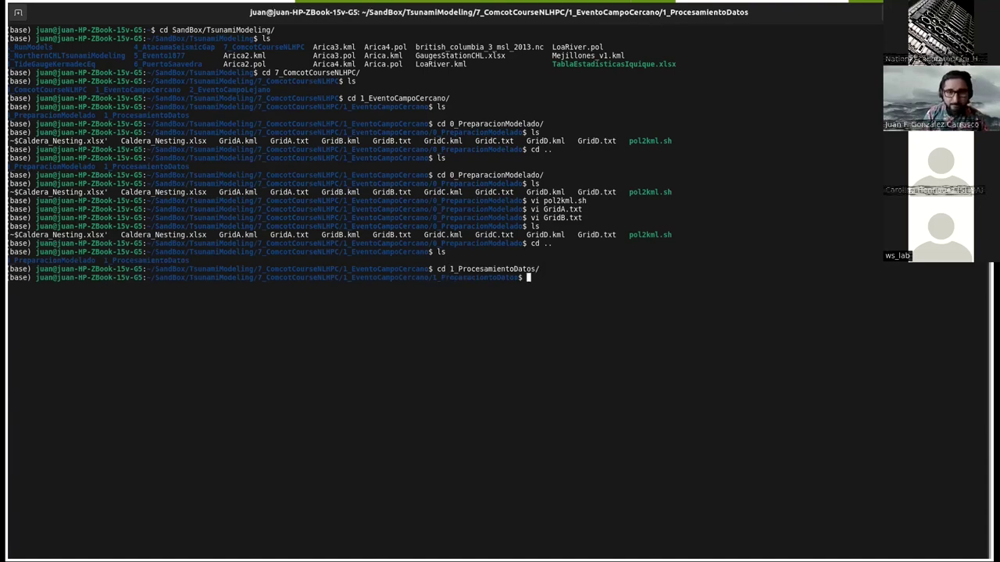
# List the files in 1_ProcesamientoDatos and open the script GebcoData.sh in vi
pyautogui.write('ls')
pyautogui.press('Return')
pyautogui.write('vi G')
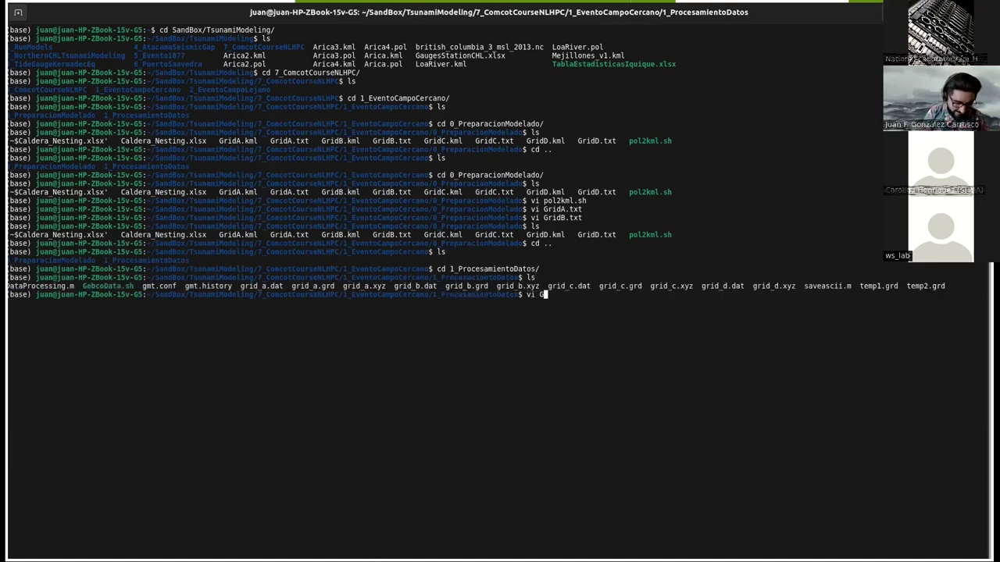
pyautogui.press('Tab')
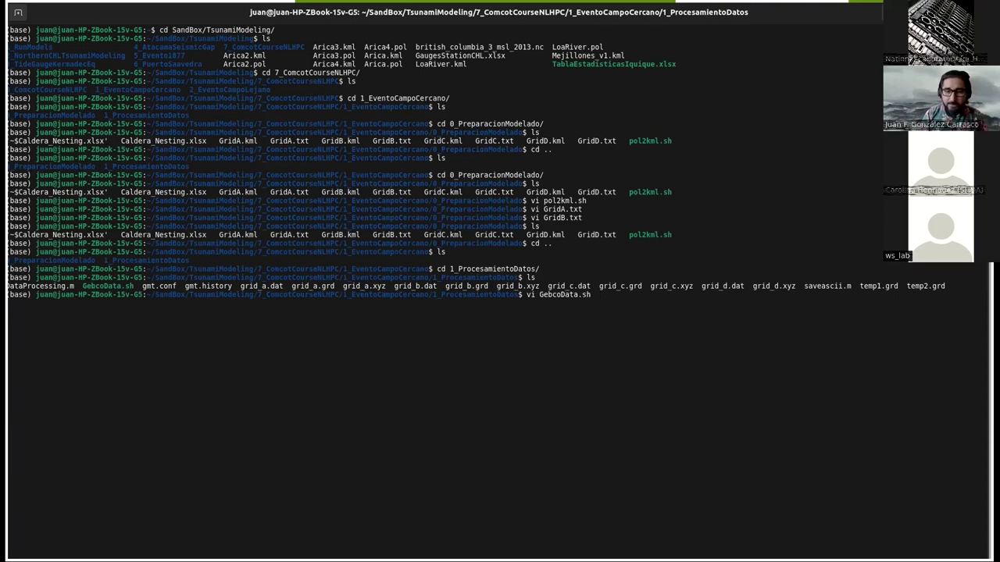
pyautogui.press('Return')
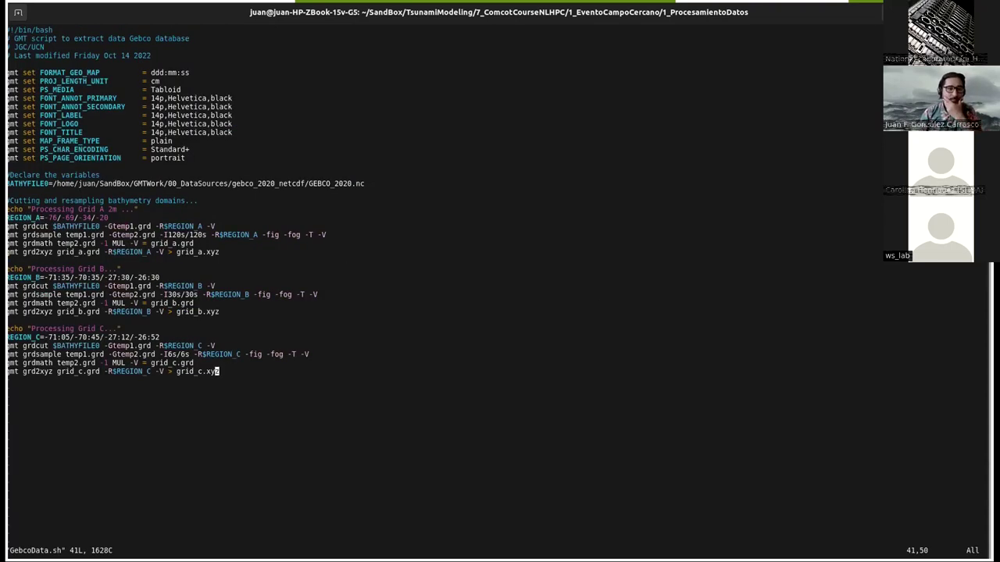
# Examine the Grid C and Grid B processing blocks of the GEBCO extraction script
pyautogui.click(190, 354)
pyautogui.click(118, 328)
pyautogui.press('Up')
pyautogui.press('Up')
pyautogui.press('Up')
pyautogui.press('Up')
pyautogui.press('Up')
pyautogui.press('Up')
pyautogui.press('Up')
pyautogui.press('Up')
pyautogui.press('Up')
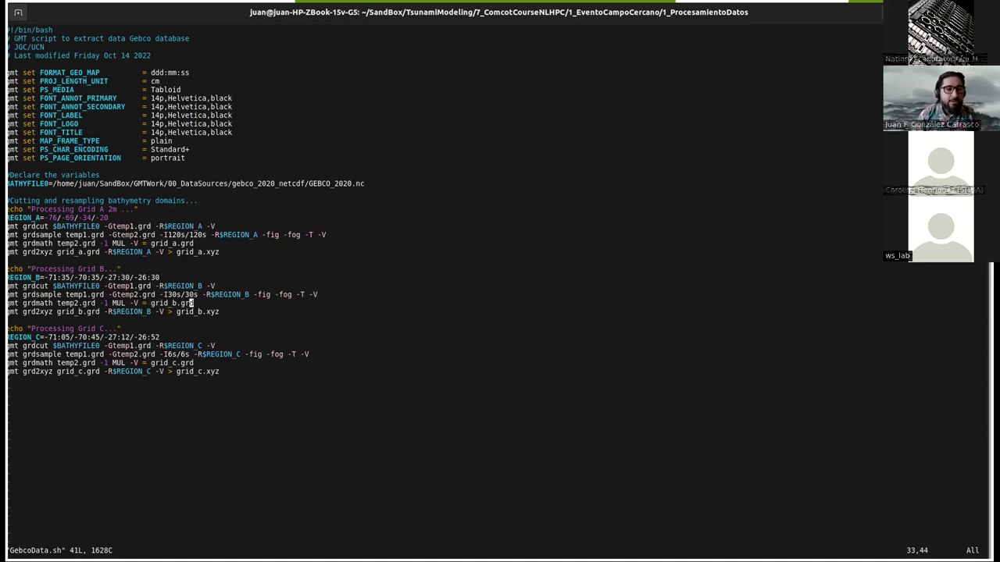
# Go over the Grid A processing block from its echo line to the grdsample command
pyautogui.press('Up')
pyautogui.press('Up')
pyautogui.press('Up')
pyautogui.press('Up')
pyautogui.press('Up')
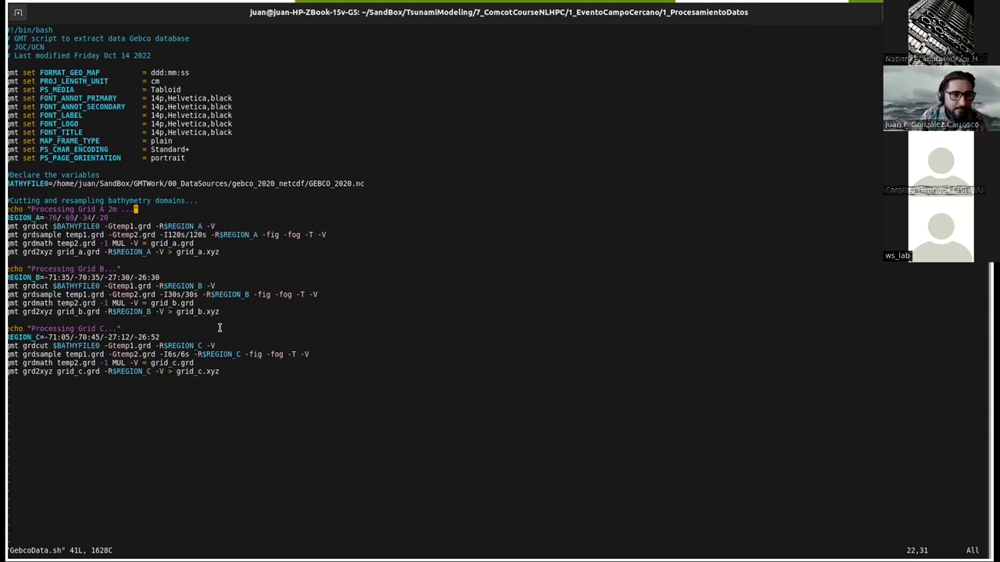
pyautogui.press('Down')
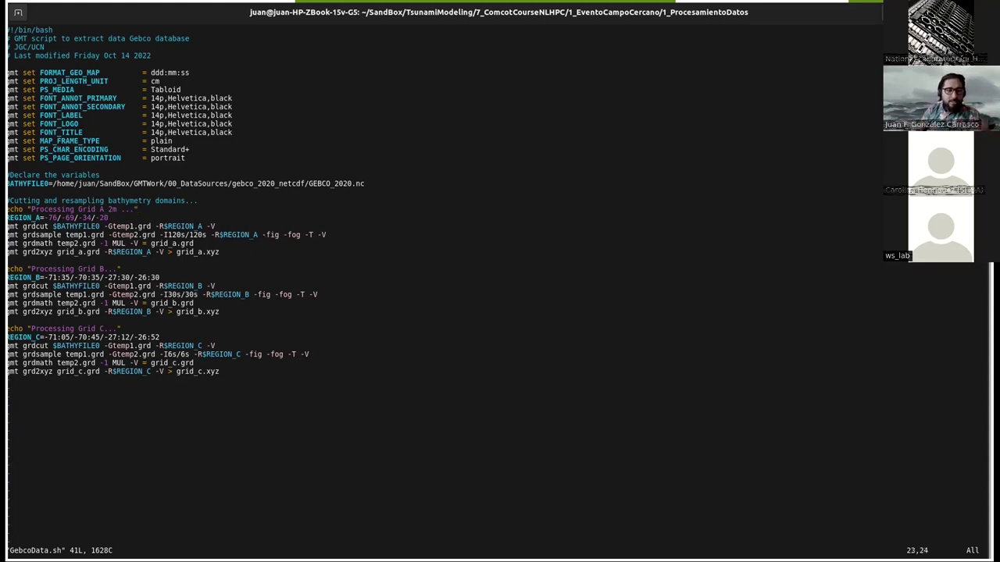
pyautogui.click(191, 226)
pyautogui.press('Down')
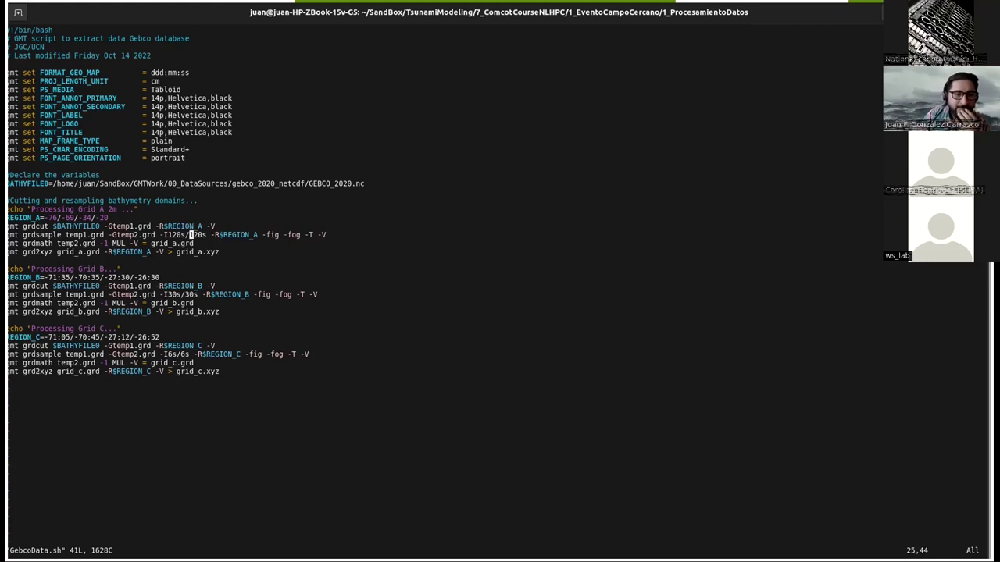
pyautogui.press('Left')
pyautogui.press('Left')
pyautogui.press('Left')
pyautogui.press('Left')
pyautogui.press('Left')
pyautogui.press('Left')
pyautogui.press('Left')
pyautogui.press('Left')
pyautogui.press('Left')
pyautogui.press('Left')
pyautogui.press('Left')
pyautogui.press('Left')
pyautogui.press('Left')
pyautogui.press('Left')
pyautogui.press('Left')
pyautogui.press('Left')
pyautogui.press('Left')
pyautogui.press('Left')
pyautogui.press('Left')
pyautogui.press('Left')
pyautogui.press('Left')
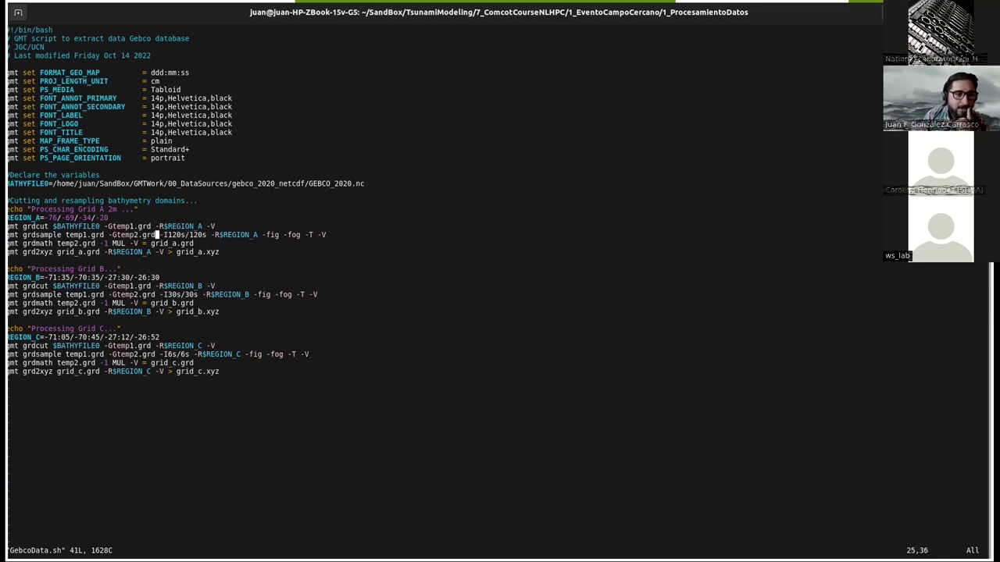
# Examine the grdcut command that extracts the Grid A area from the GEBCO bathymetry file
pyautogui.press('Up')
pyautogui.press('Left')
pyautogui.press('Left')
pyautogui.press('Left')
pyautogui.press('Left')
pyautogui.press('Left')
pyautogui.press('Left')
pyautogui.press('Left')
pyautogui.press('Left')
pyautogui.press('Left')
pyautogui.press('Left')
pyautogui.press('Left')
pyautogui.press('Left')
pyautogui.press('Left')
pyautogui.press('Left')
pyautogui.press('Left')
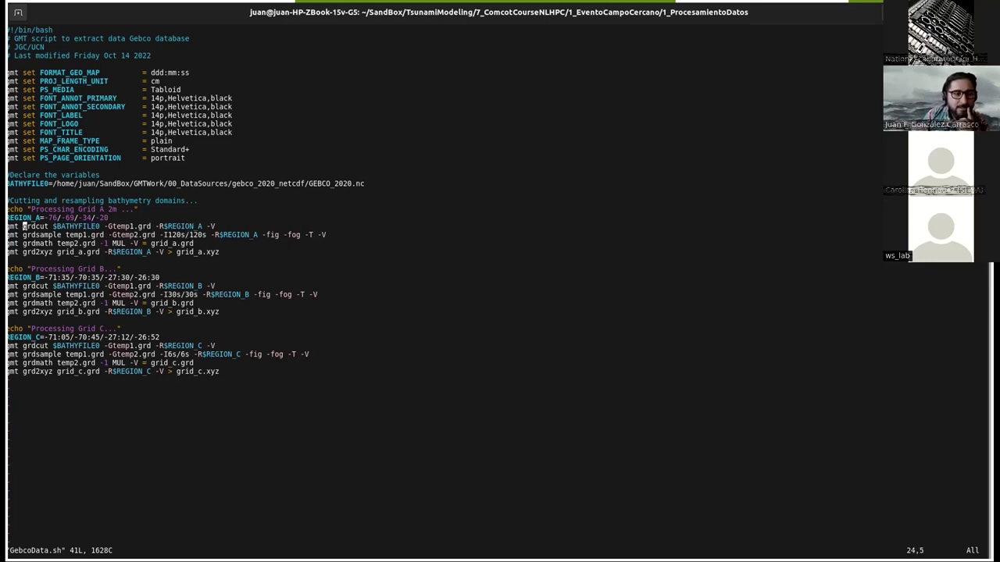
pyautogui.press('Right')
pyautogui.press('Right')
pyautogui.press('Right')
pyautogui.press('Right')
pyautogui.press('Left')
pyautogui.press('Left')
pyautogui.press('Left')
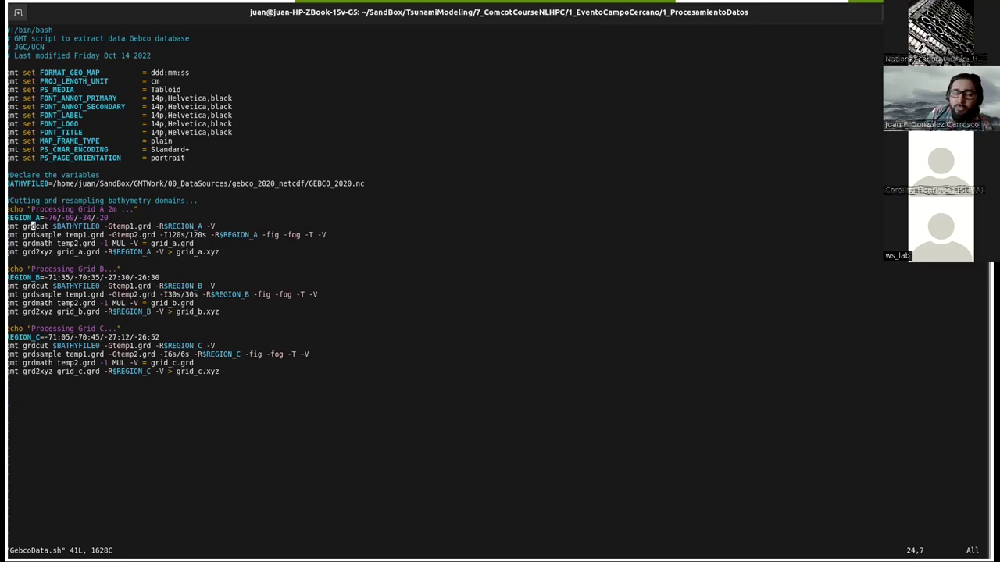
# Examine the longitude and latitude limits assigned to the REGION_A variable
pyautogui.press('Right')
pyautogui.press('Right')
pyautogui.press('Right')
pyautogui.press('Right')
pyautogui.press('Right')
pyautogui.press('Right')
pyautogui.press('Right')
pyautogui.press('Up')
pyautogui.press('Left')
pyautogui.press('Left')
pyautogui.press('Left')
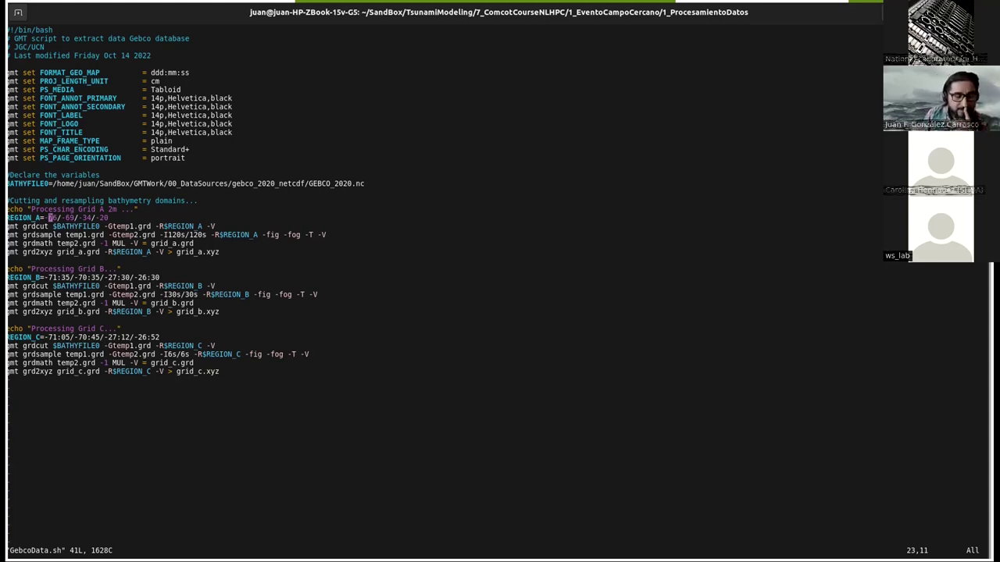
pyautogui.press('Right')
pyautogui.press('Right')
pyautogui.press('Right')
pyautogui.press('Right')
pyautogui.press('Right')
pyautogui.press('Right')
pyautogui.press('Right')
pyautogui.press('Right')
pyautogui.press('Right')
pyautogui.press('Right')
pyautogui.press('Left')
pyautogui.press('Left')
pyautogui.press('Left')
pyautogui.press('Left')
pyautogui.press('Left')
pyautogui.press('Left')
pyautogui.press('Left')
pyautogui.press('Left')
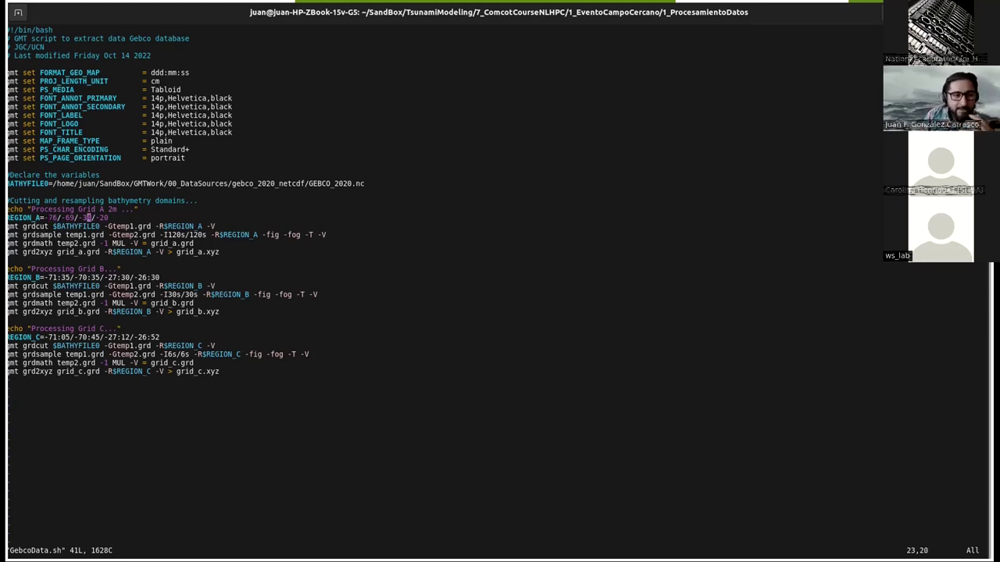
pyautogui.press('Left')
pyautogui.press('Left')
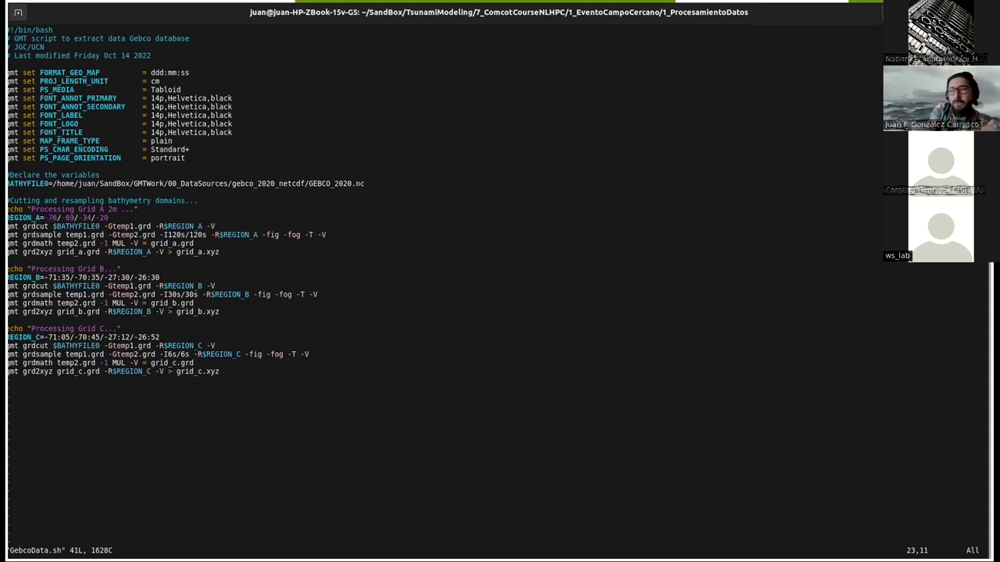
# Review the output file and region options of Grid A's grdcut line
pyautogui.press('Down')
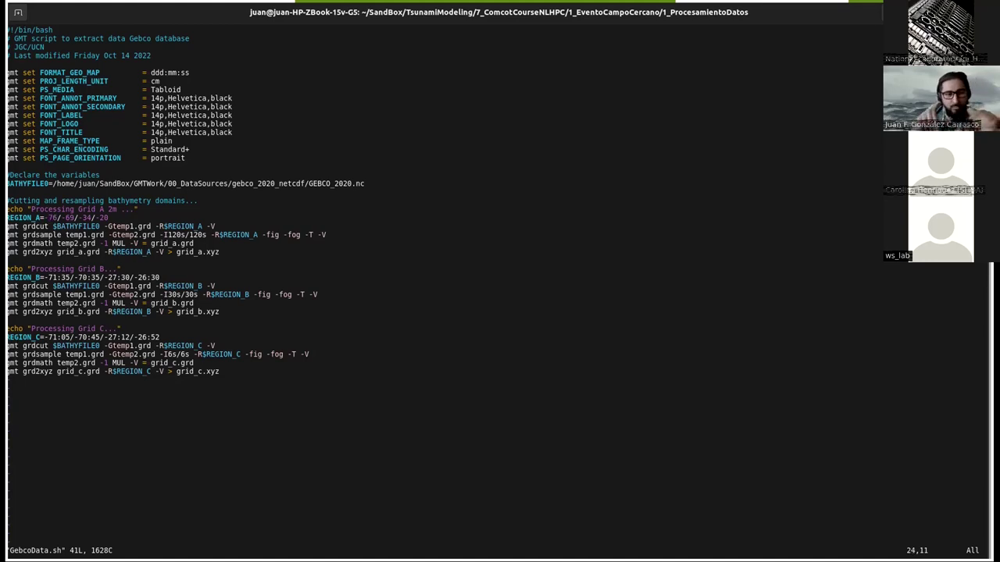
pyautogui.press('Right')
pyautogui.press('Right')
pyautogui.press('Right')
pyautogui.press('Right')
pyautogui.press('Right')
pyautogui.press('Right')
pyautogui.press('Right')
pyautogui.press('Right')
pyautogui.press('Right')
pyautogui.press('Right')
pyautogui.press('Right')
pyautogui.press('Right')
pyautogui.press('Right')
pyautogui.press('Right')
pyautogui.press('Right')
pyautogui.press('Right')
# Examine the input file, output file and start of the interval option in Grid A's grdsample line
pyautogui.press('Down')
pyautogui.press('Left')
pyautogui.press('Left')
pyautogui.press('Left')
pyautogui.press('Left')
pyautogui.press('Left')
pyautogui.press('Left')
pyautogui.press('Left')
pyautogui.press('Left')
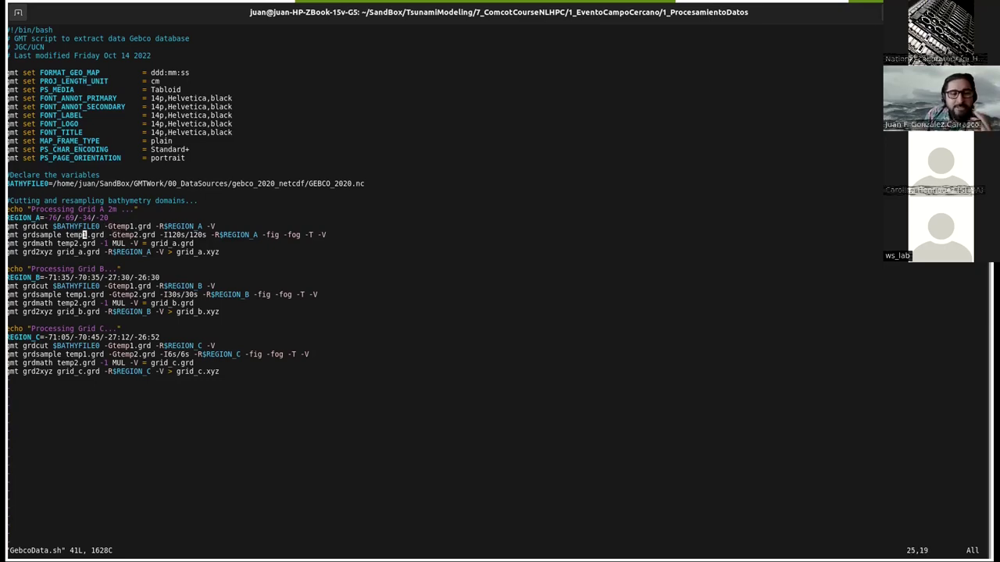
pyautogui.press('Right')
pyautogui.press('Right')
pyautogui.press('Right')
pyautogui.press('Right')
pyautogui.press('Right')
pyautogui.press('Right')
pyautogui.press('Right')
pyautogui.press('Right')
pyautogui.press('Right')
pyautogui.press('Right')
pyautogui.press('Right')
pyautogui.press('Right')
pyautogui.press('Right')
pyautogui.press('Right')
pyautogui.press('Right')
pyautogui.press('Right')
pyautogui.press('Right')
pyautogui.press('Right')
pyautogui.press('Right')
pyautogui.press('Right')
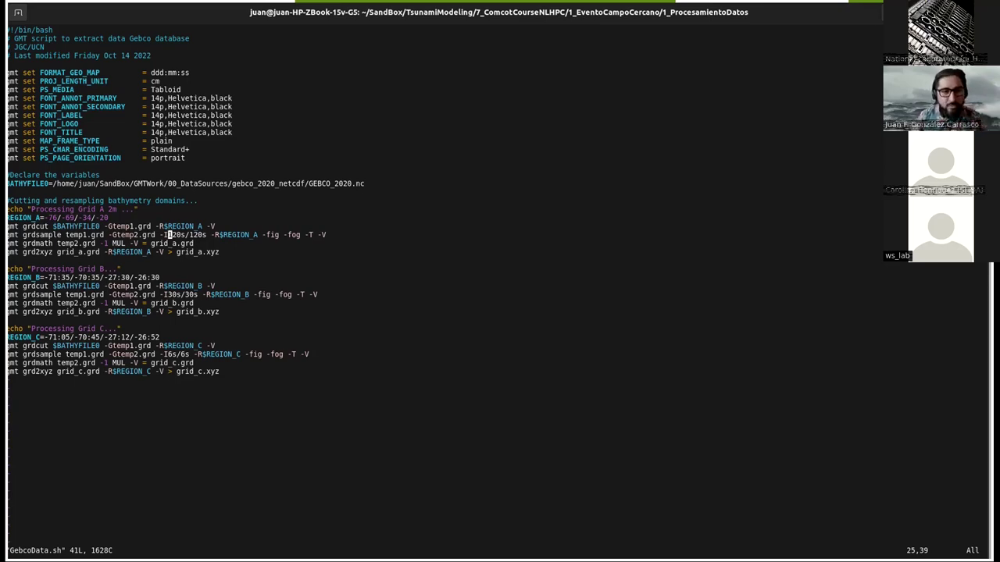
# Check the full resampling interval of Grid A, and move on to the grdmath line that writes grid_a.grd
pyautogui.press('Right')
pyautogui.press('Right')
pyautogui.press('Right')
pyautogui.press('Right')
pyautogui.press('Right')
pyautogui.press('Right')
pyautogui.press('Right')
pyautogui.press('Right')
pyautogui.press('Right')
pyautogui.press('Right')
pyautogui.press('Right')
pyautogui.press('Right')
pyautogui.press('Right')
pyautogui.press('Right')
pyautogui.press('Down')
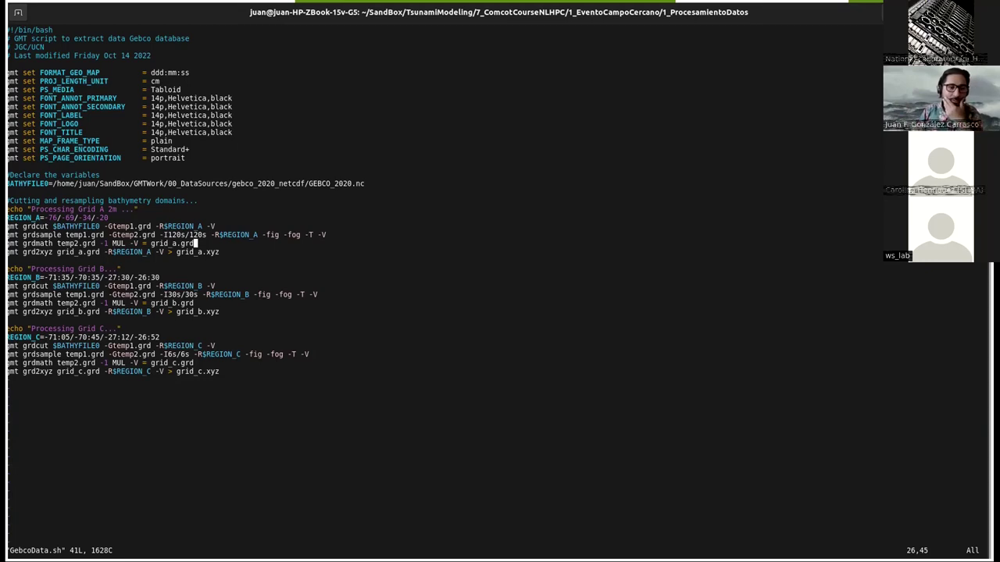
# Review the input grid, region and grid_a.xyz output of Grid A's grd2xyz line, and close the script
pyautogui.press('Down')
pyautogui.press('b')
pyautogui.press('b')
pyautogui.press('b')
pyautogui.press('b')
pyautogui.press('b')
pyautogui.press('b')
pyautogui.press('b')
pyautogui.press('b')
pyautogui.press('b')
pyautogui.press('b')
pyautogui.press('b')
pyautogui.press('w')
pyautogui.press('w')
pyautogui.press('w')
pyautogui.press('w')
pyautogui.press('w')
pyautogui.press('w')
pyautogui.press('w')
pyautogui.press('w')
pyautogui.press('w')
pyautogui.press('l')
pyautogui.press('l')
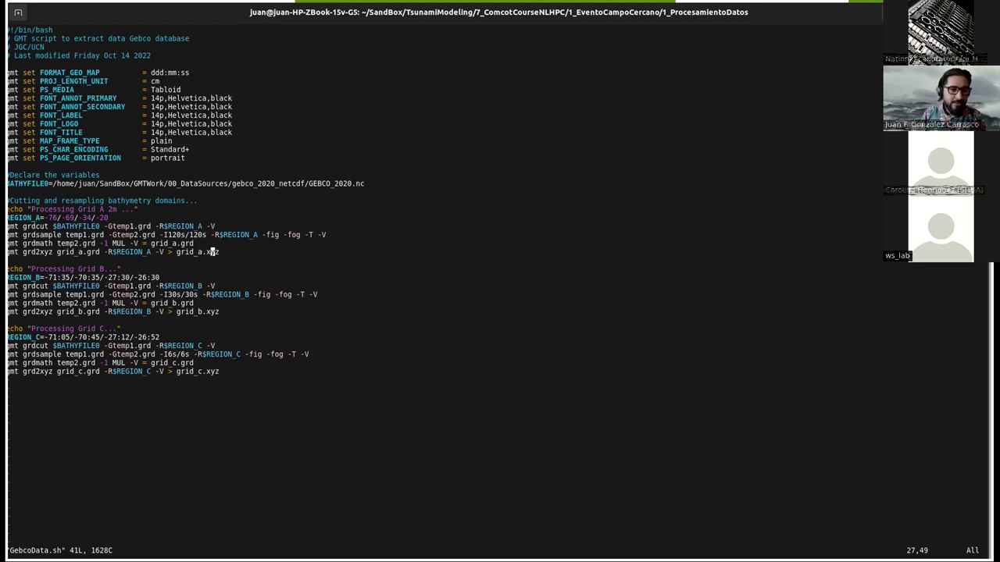
pyautogui.write('l')
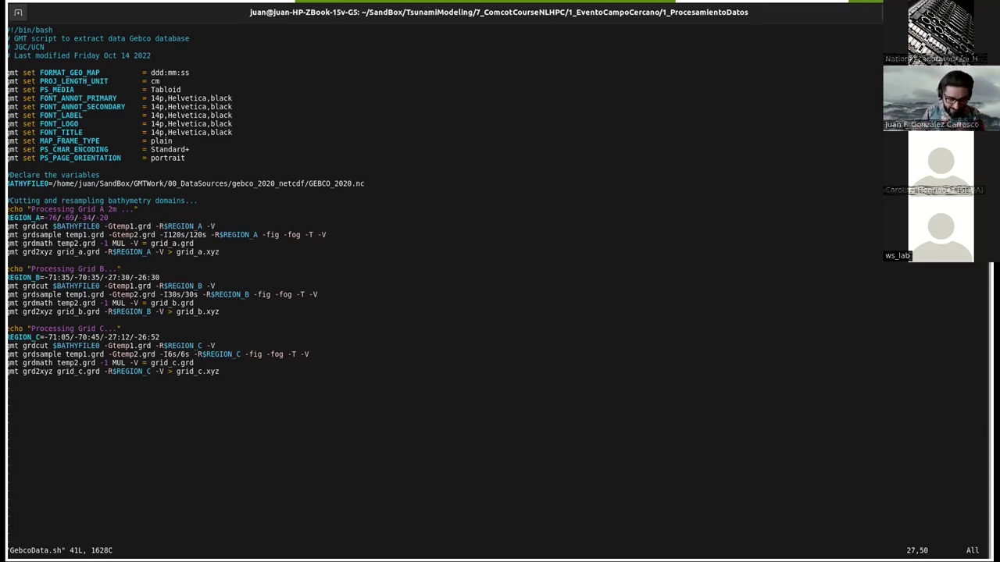
pyautogui.write(':q')
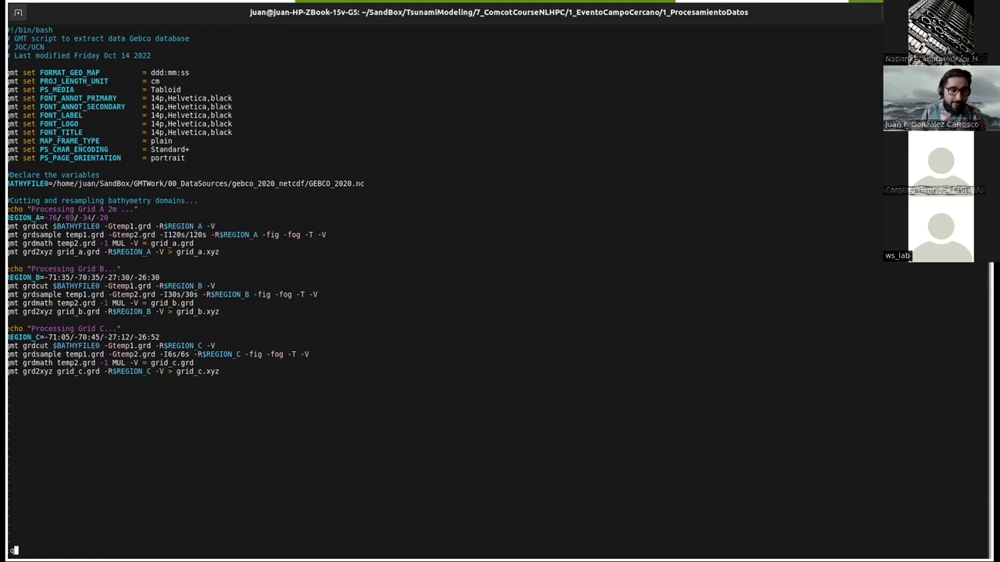
pyautogui.press('Return')
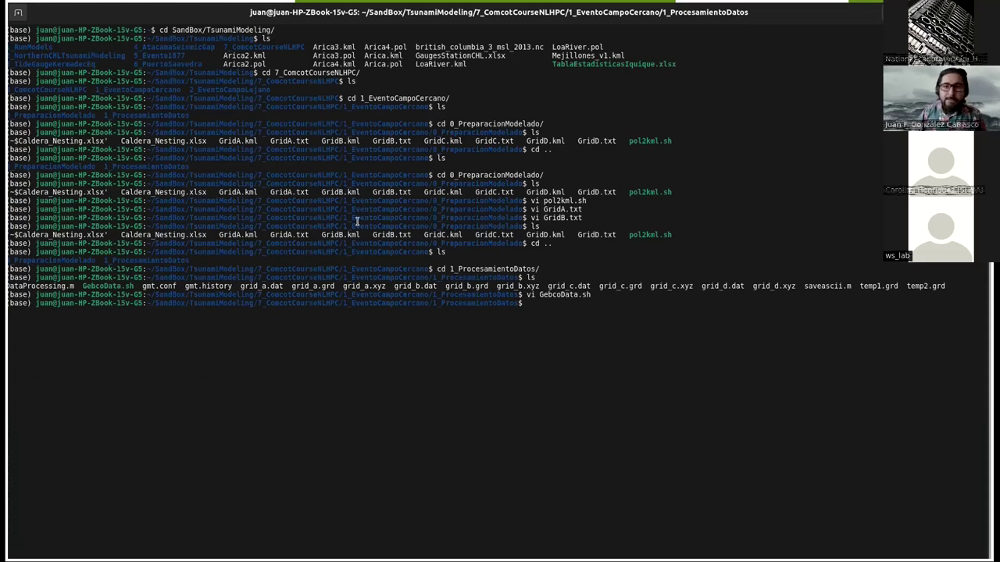
# Switch to the Caldera_Nesting workbook in Excel and compare the ke1 and je1 node-count formulas of domain 1
pyautogui.click(548, 40)
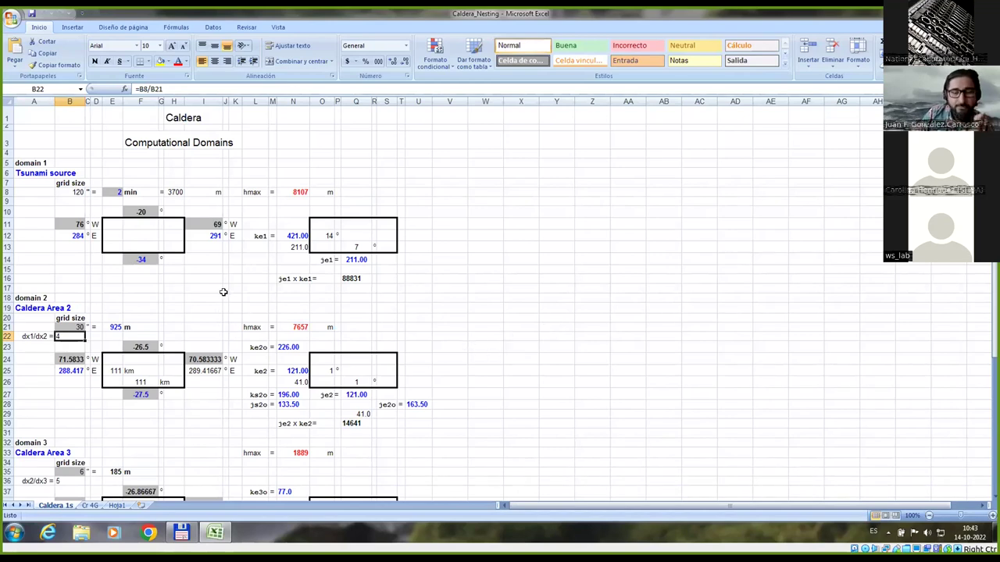
pyautogui.click(293, 236)
pyautogui.click(353, 260)
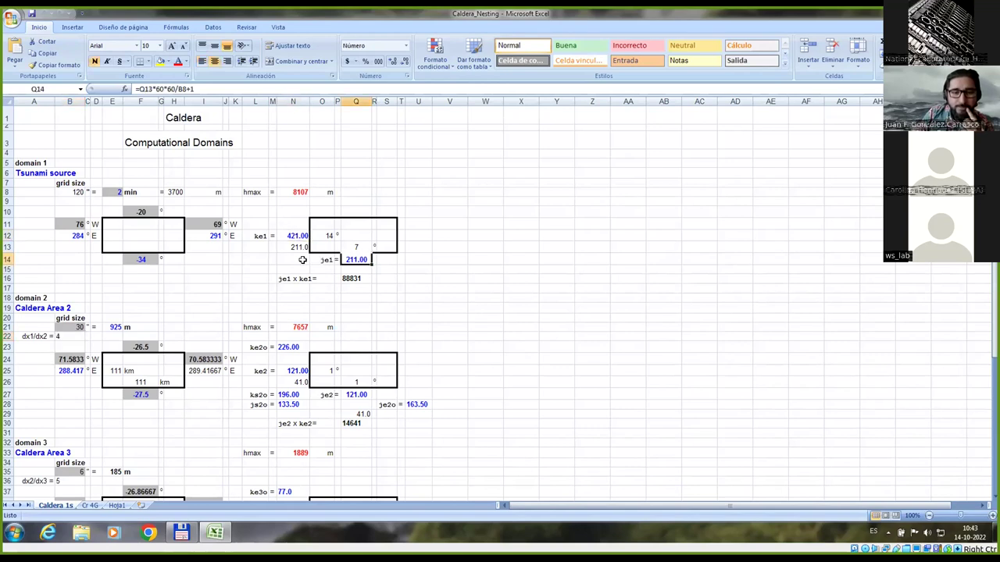
pyautogui.click(291, 236)
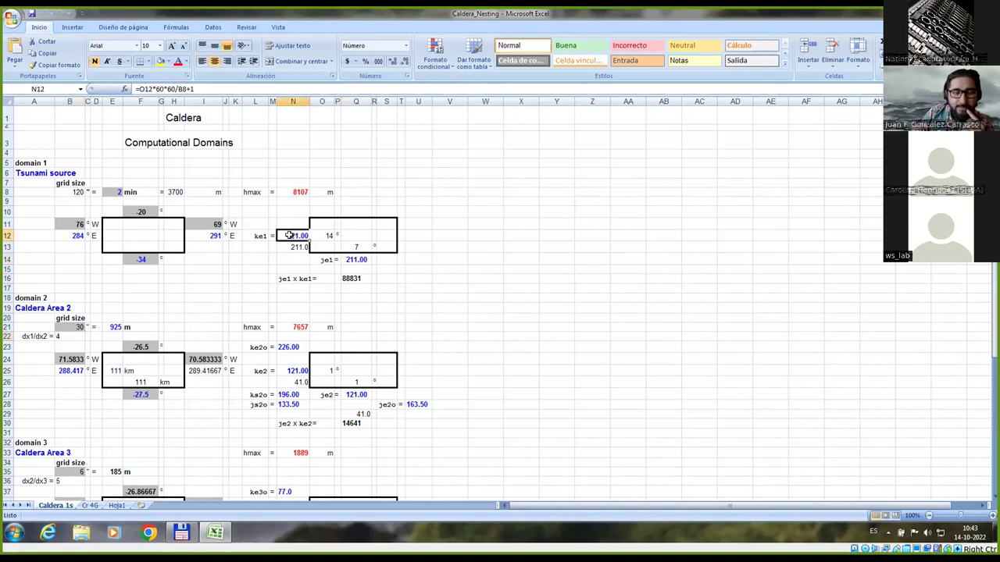
pyautogui.click(351, 259)
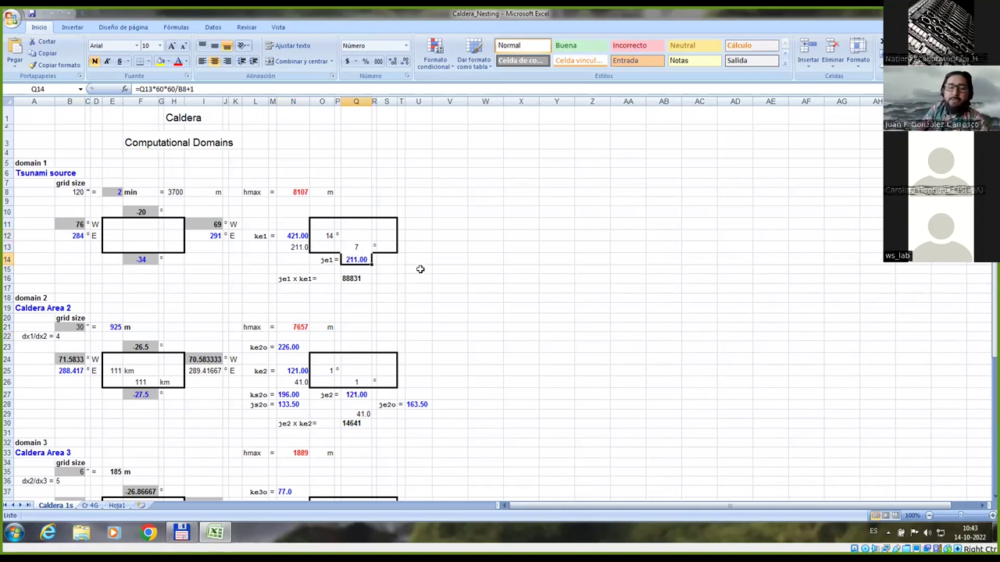
pyautogui.click(300, 235)
pyautogui.click(360, 262)
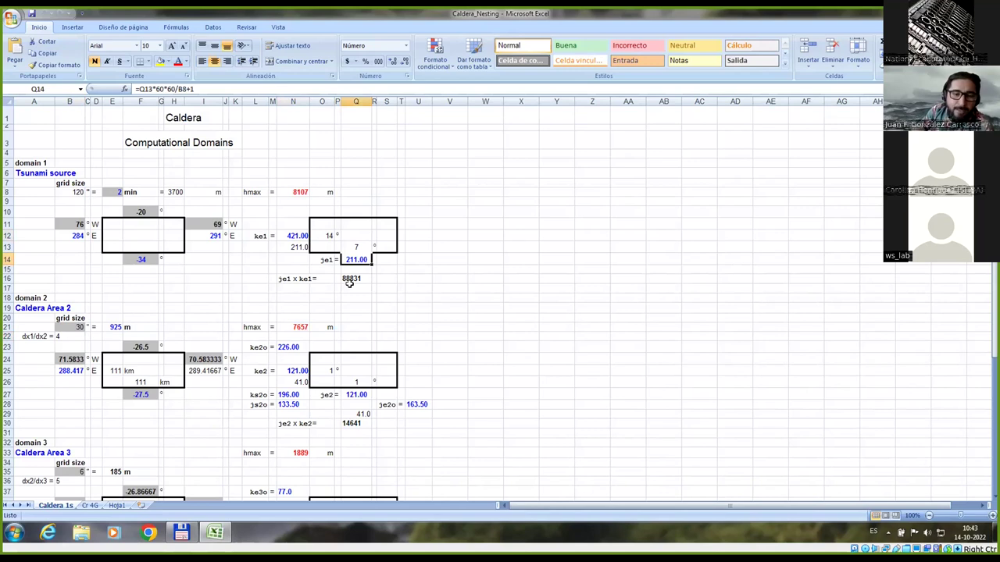
pyautogui.click(298, 235)
pyautogui.click(353, 264)
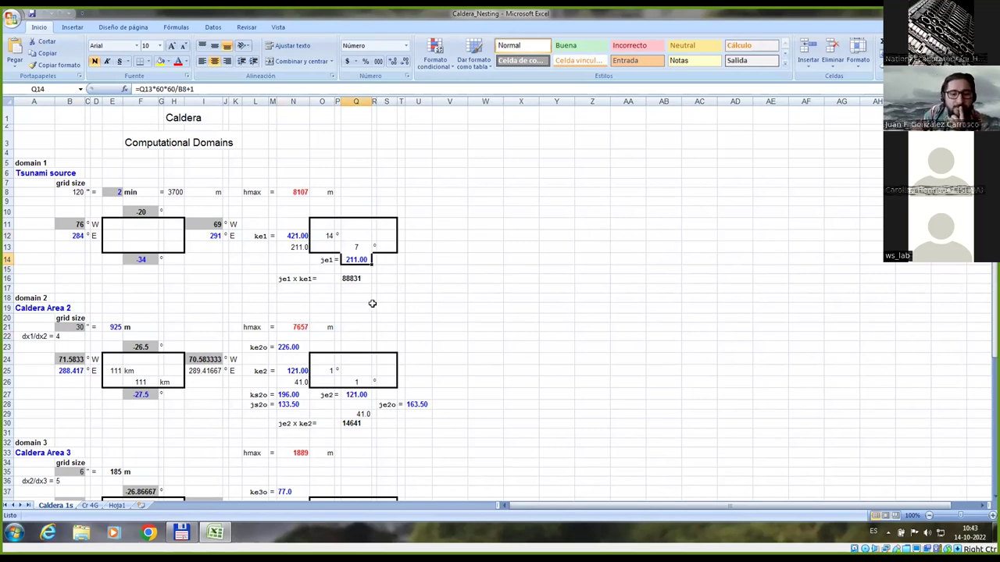
# Check the node-count cells ke2 and je2 of domain 2 and ke3 and je3 of domain 3
pyautogui.scroll(-4, 371, 299)
pyautogui.click(295, 236)
pyautogui.click(357, 259)
pyautogui.click(293, 381)
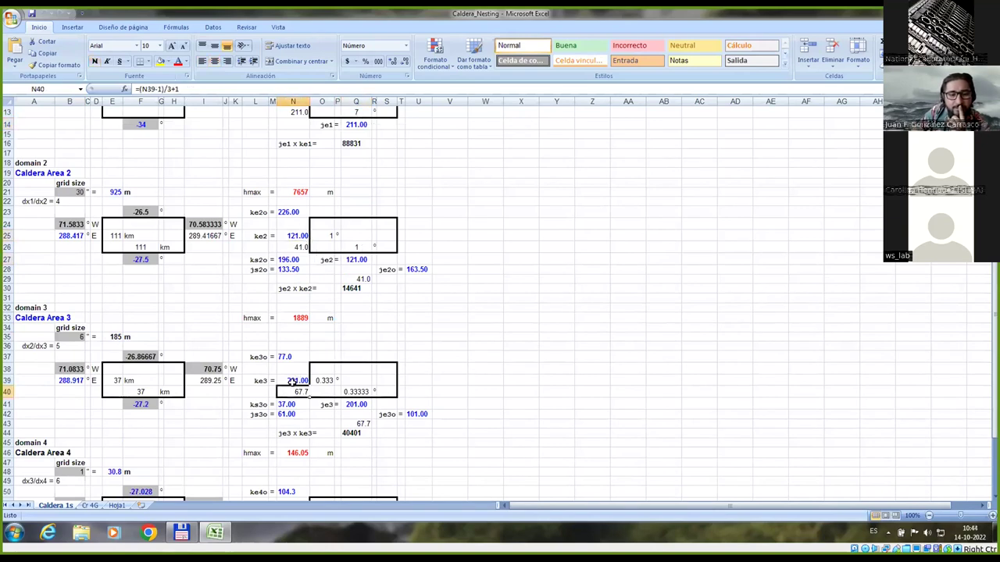
pyautogui.click(364, 405)
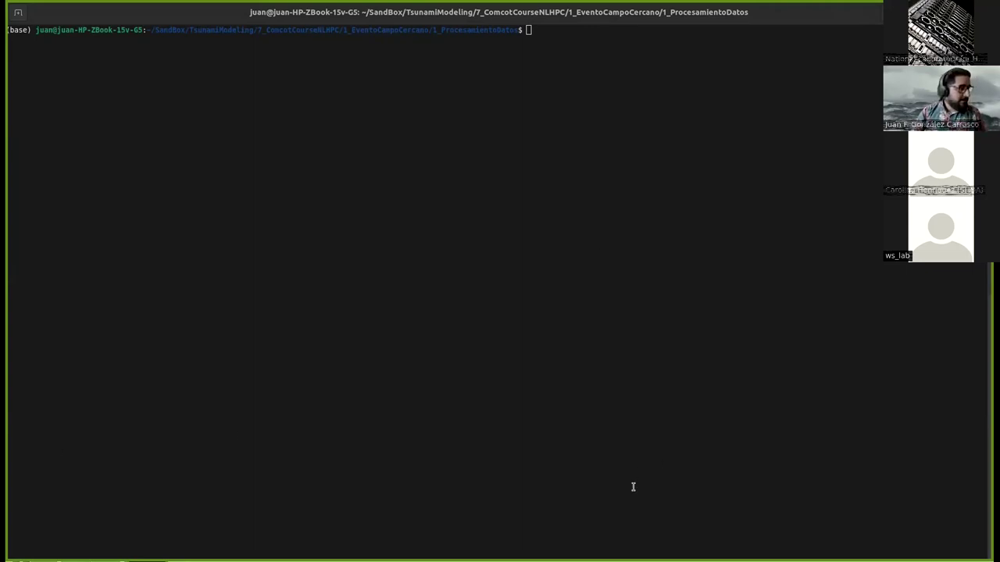
# Switch to the terminal, list the 1_ProcesamientoDatos folder and run the GebcoData.sh script
pyautogui.click(815, 242)
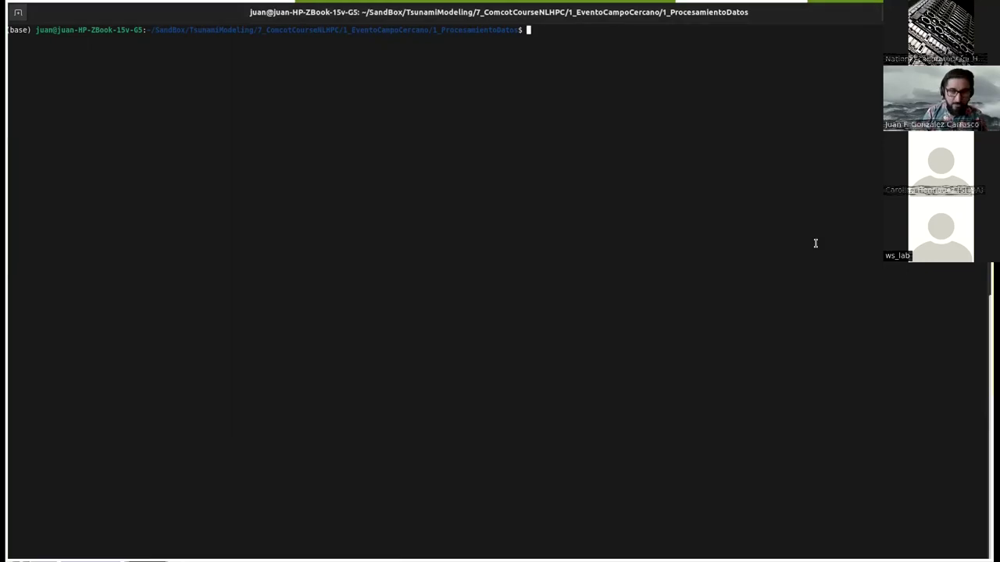
pyautogui.write('ls')
pyautogui.press('Return')
pyautogui.write('./')
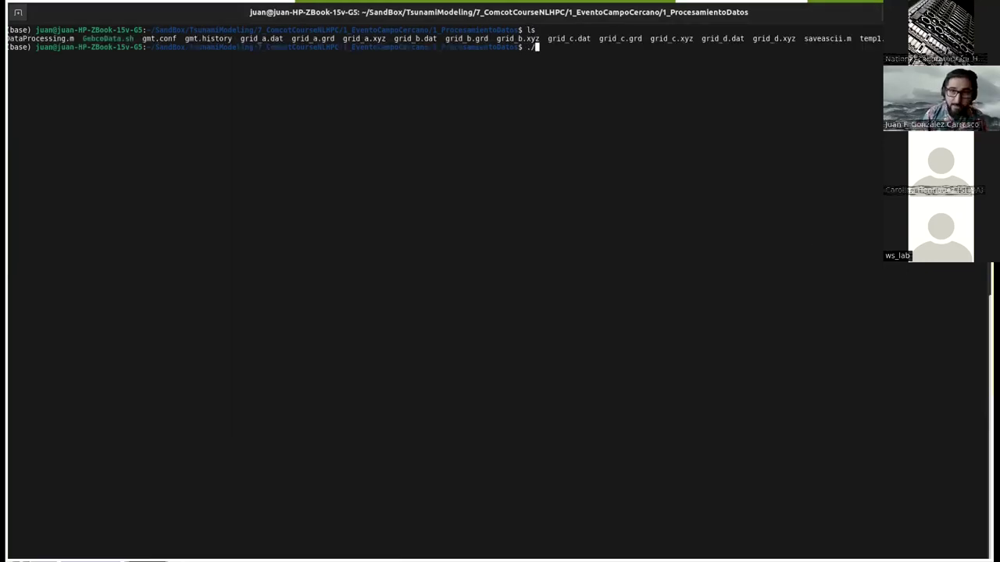
pyautogui.doubleClick(94, 38)
pyautogui.middleClick(627, 201)
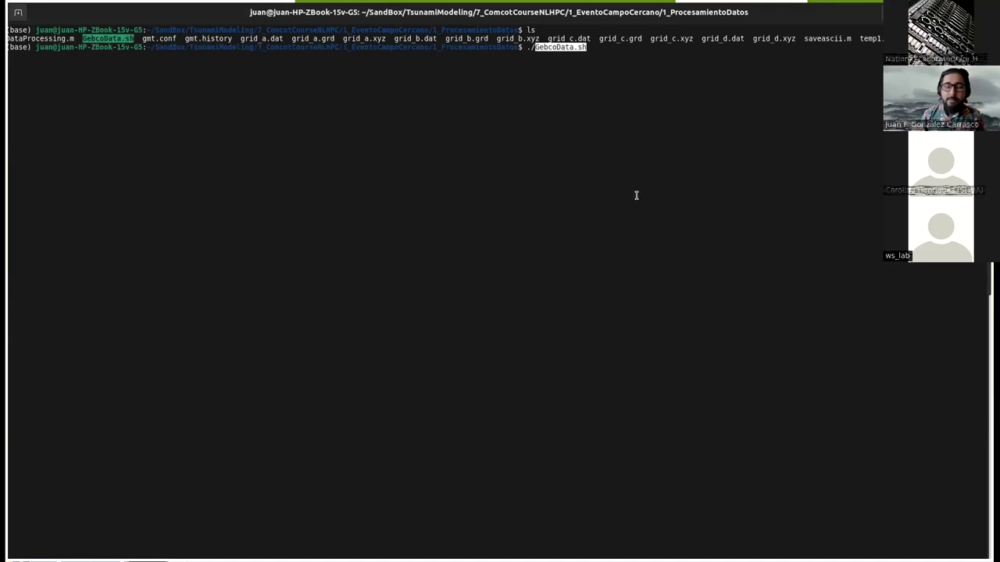
pyautogui.press('Return')
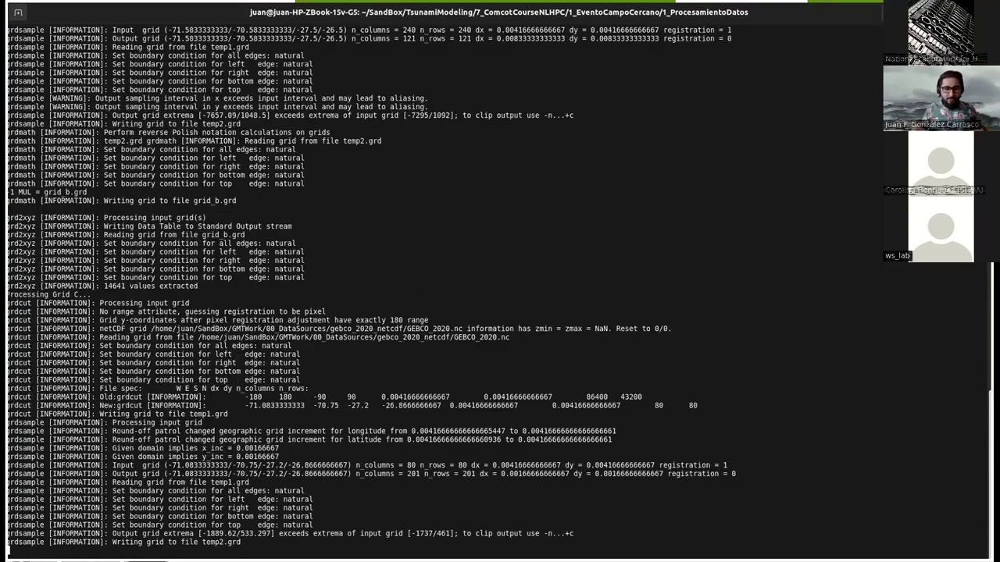
# List the folder's files, and narrow the listing to the .grd files with ls *.grd
pyautogui.write('ls')
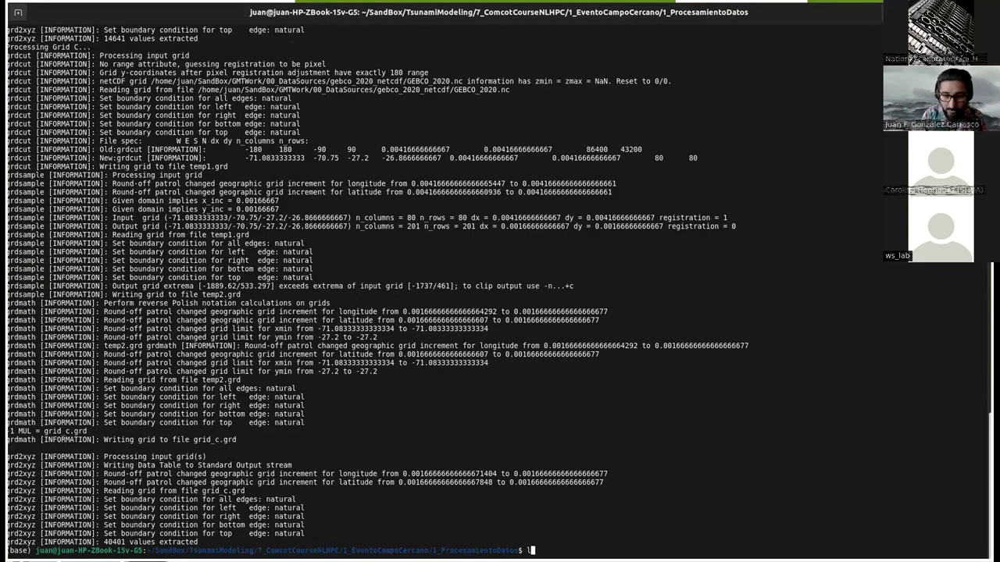
pyautogui.press('Return')
pyautogui.write('grd')
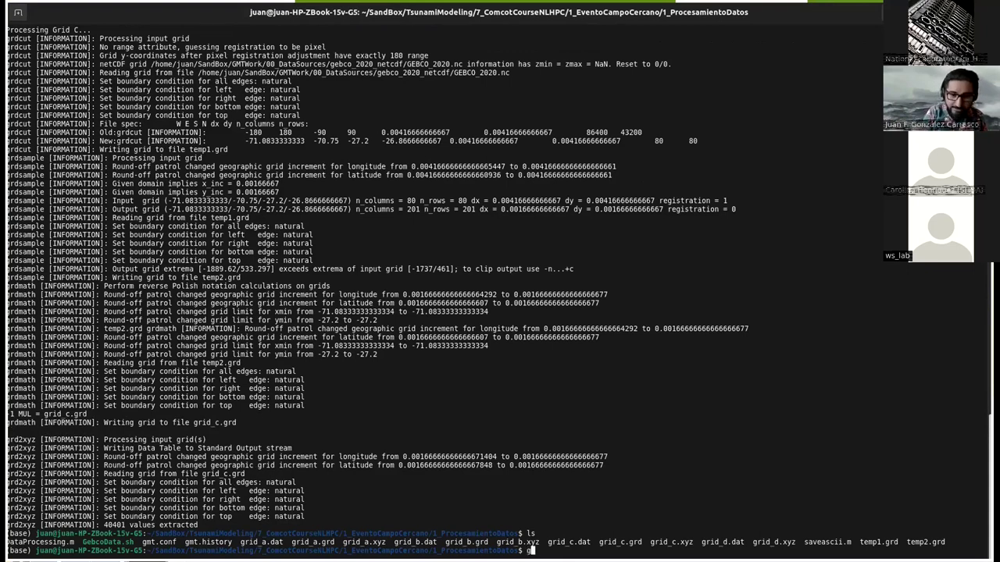
pyautogui.press('BackSpace')
pyautogui.press('BackSpace')
pyautogui.press('BackSpace')
pyautogui.write('ls')
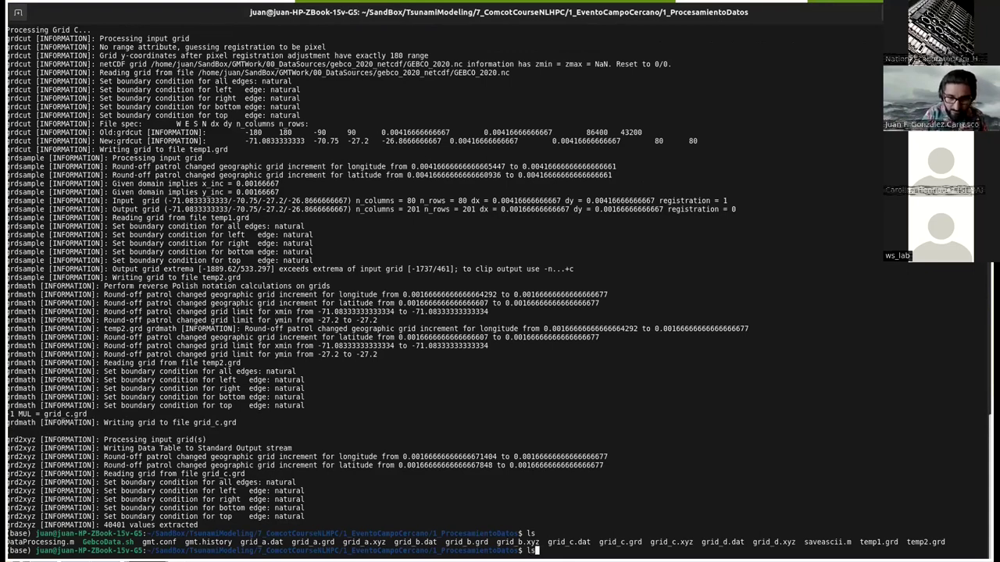
pyautogui.write(' *.grd')
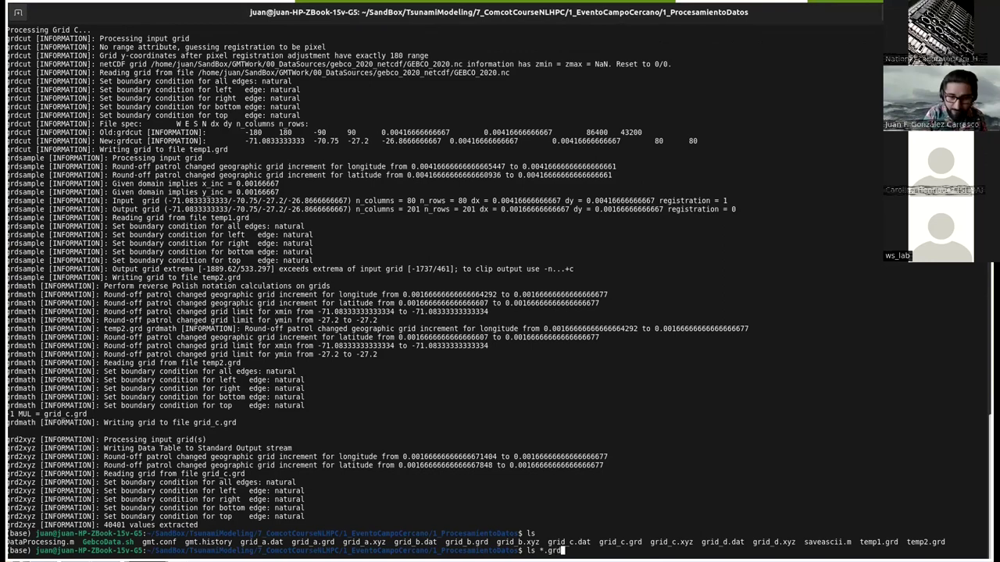
pyautogui.press('Return')
# List the .grd files in long format with ll *.grd
pyautogui.press('Up')
pyautogui.press('Left')
pyautogui.press('Left')
pyautogui.press('Left')
pyautogui.press('Left')
pyautogui.press('Left')
pyautogui.press('Left')
pyautogui.press('BackSpace')
pyautogui.write('l')
pyautogui.press('Return')
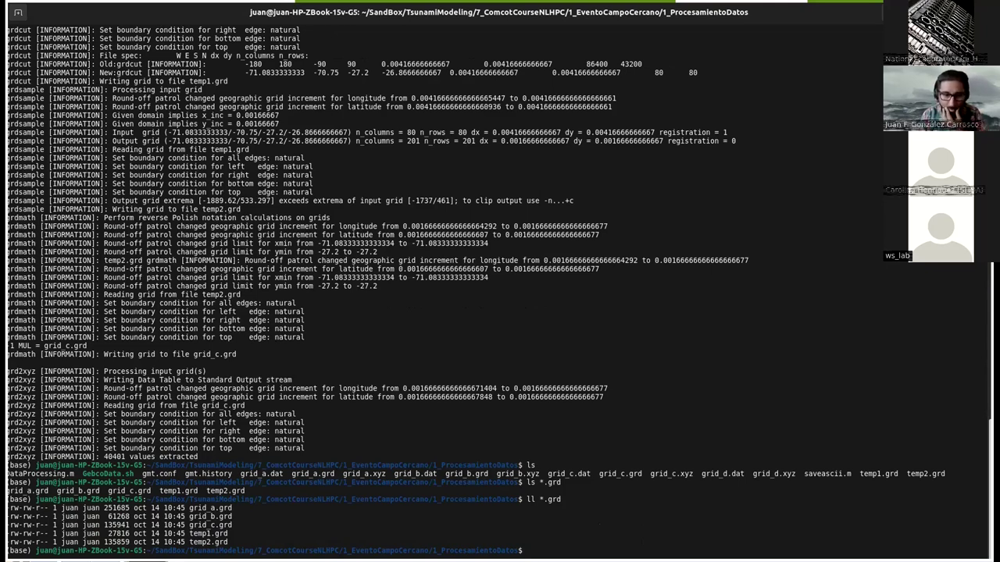
# Run grdinfo on grid_a.grd and check its longitude increment
pyautogui.write('grdinfo')
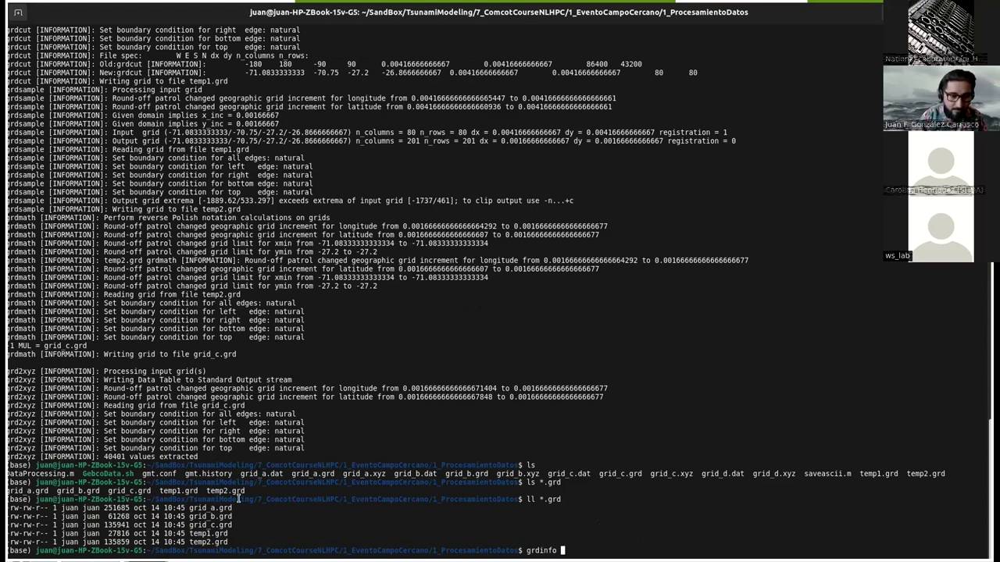
pyautogui.doubleClick(202, 508)
pyautogui.middleClick(584, 501)
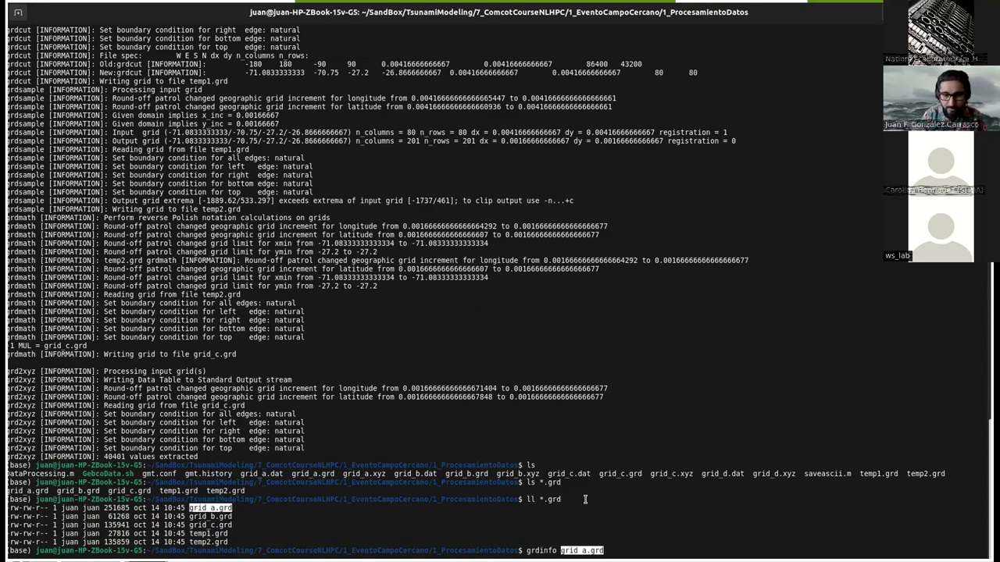
pyautogui.press('Return')
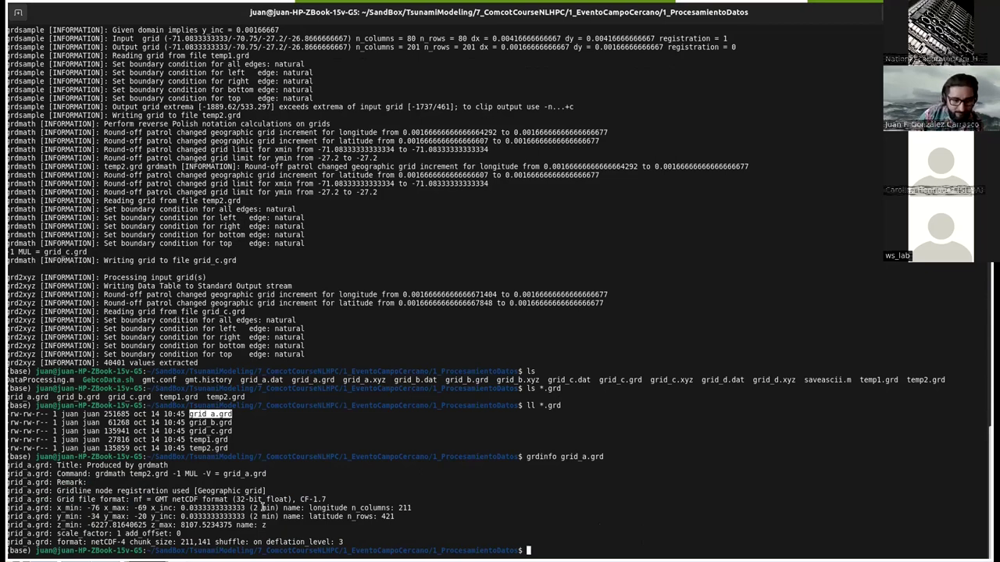
pyautogui.moveTo(251, 508); pyautogui.dragTo(276, 507)
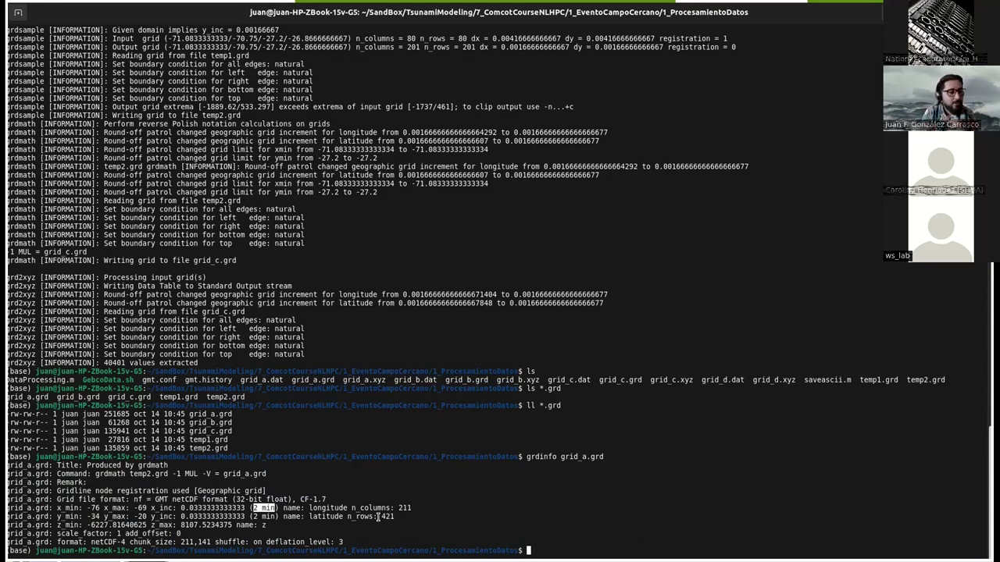
# Run grdinfo on grid_b.grd by reusing the previous command
pyautogui.press('Up')
pyautogui.press('Left')
pyautogui.press('Left')
pyautogui.press('Left')
pyautogui.press('Left')
pyautogui.press('BackSpace')
pyautogui.write('b')
pyautogui.press('Return')
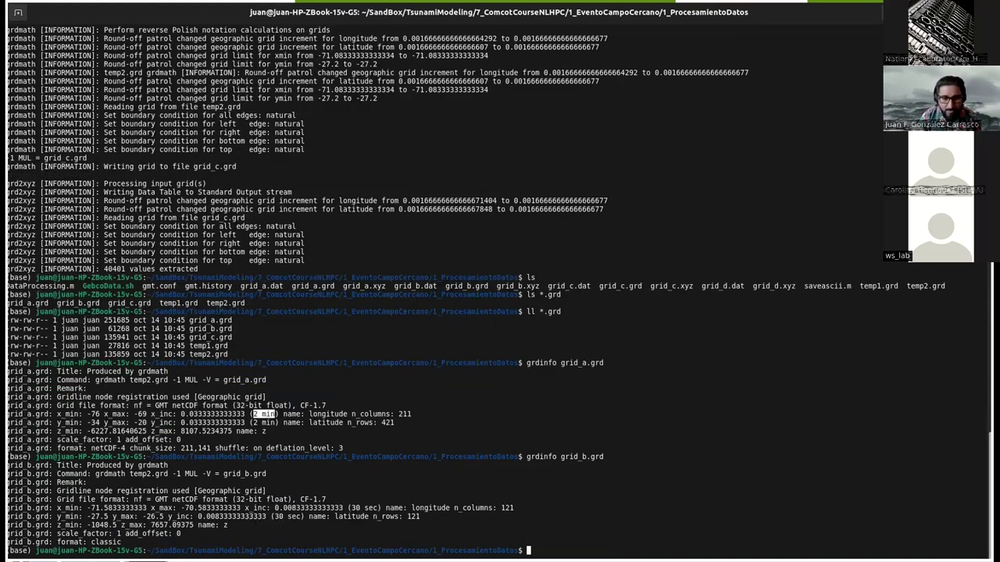
# Run grdinfo on grid_c.grd by editing the recalled command
pyautogui.press('Up')
pyautogui.press('Left')
pyautogui.press('Left')
pyautogui.press('Left')
pyautogui.press('Left')
pyautogui.press('Left')
pyautogui.press('Delete')
pyautogui.write('c')
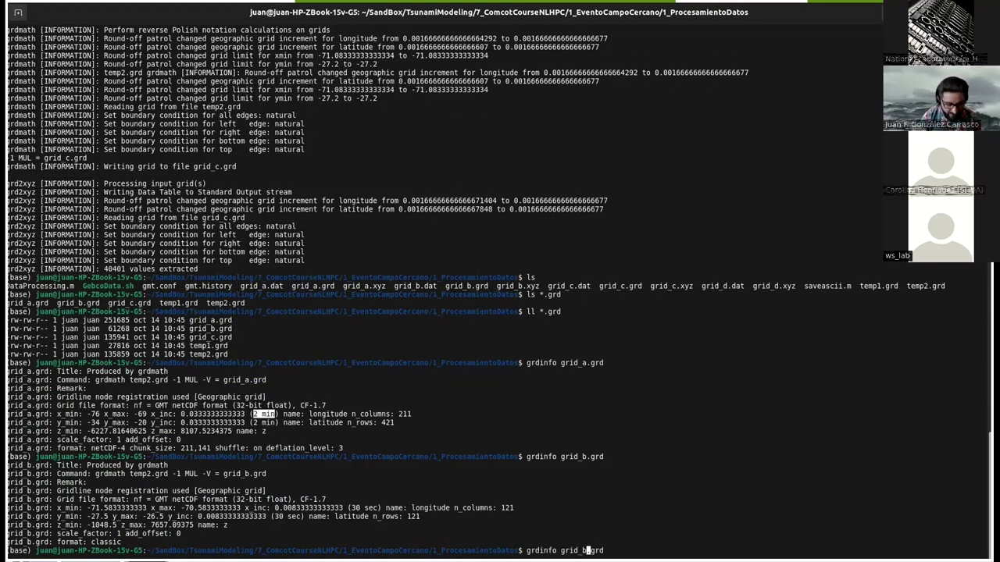
pyautogui.press('Return')
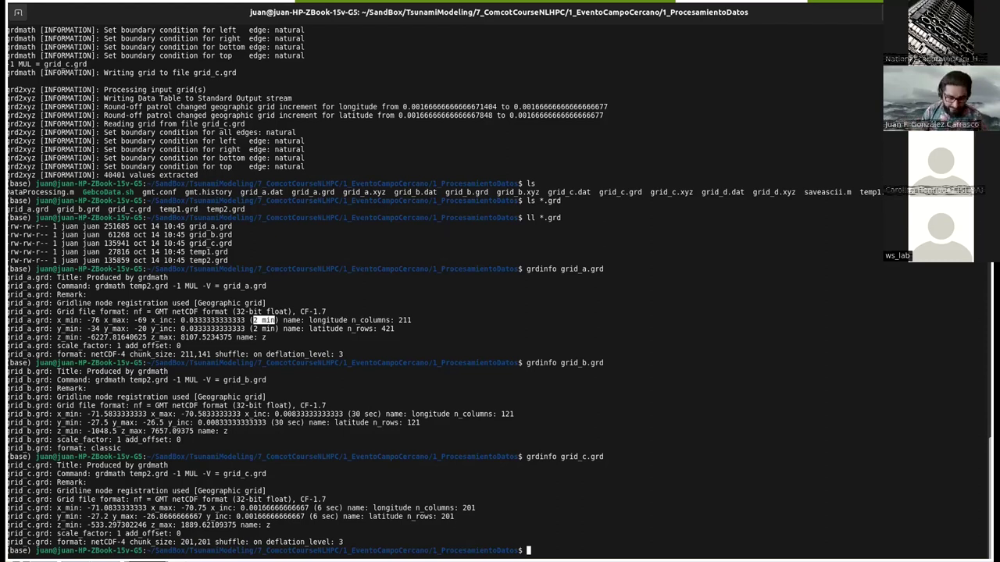
# List the folder's files again and open grid_d.xyz in vi
pyautogui.write('ls')
pyautogui.press('Return')
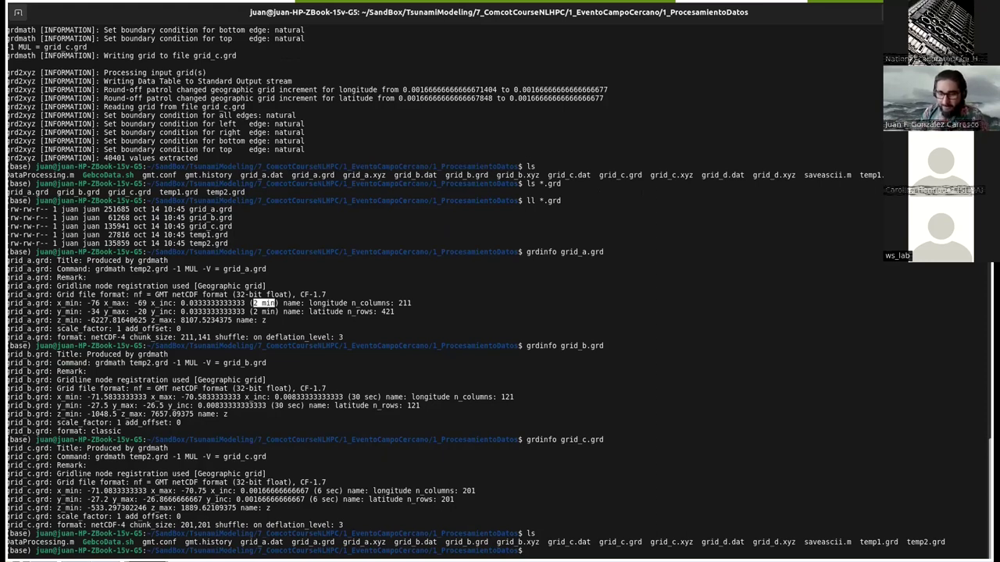
pyautogui.write('vi')
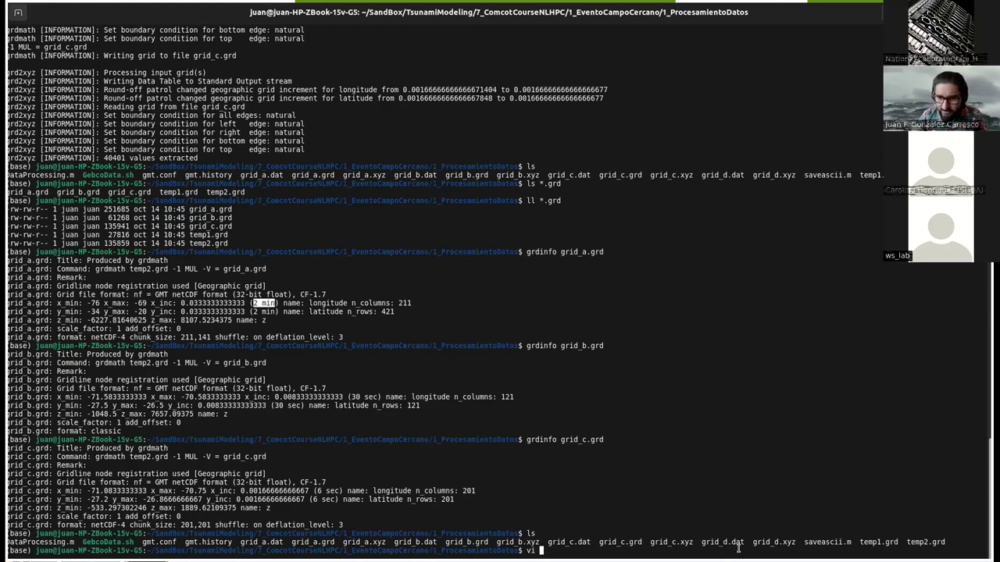
pyautogui.doubleClick(765, 542)
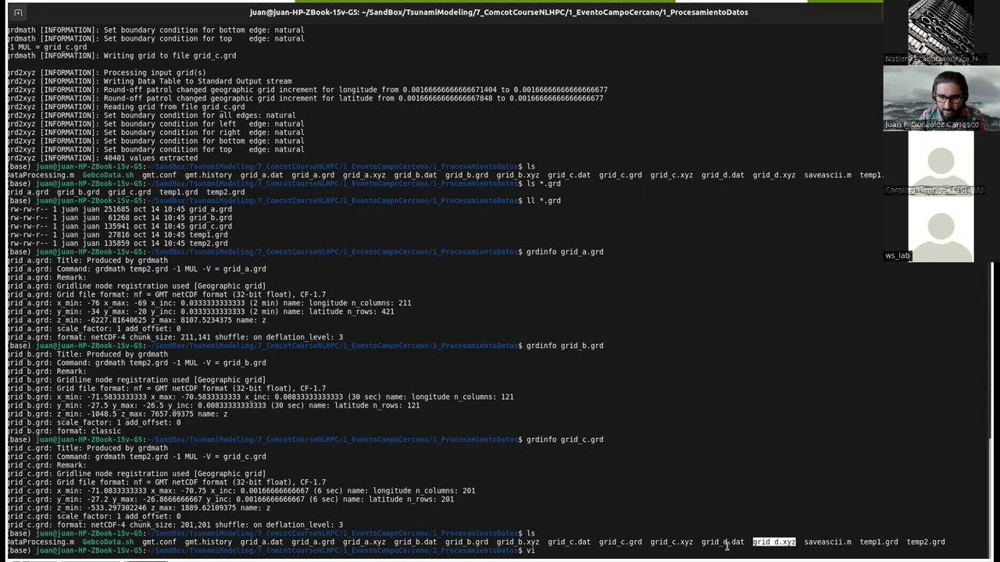
pyautogui.middleClick(726, 547)
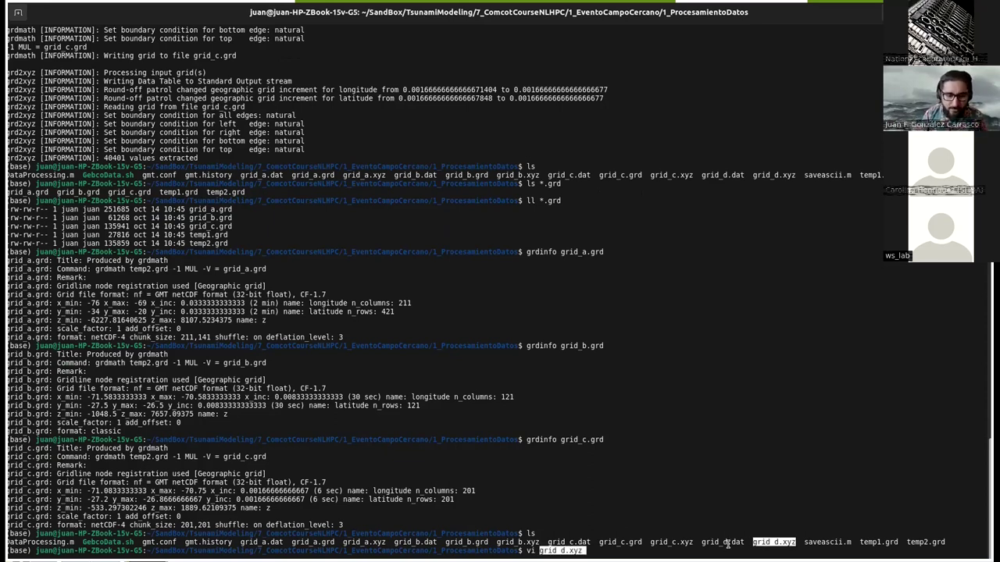
pyautogui.press('Return')
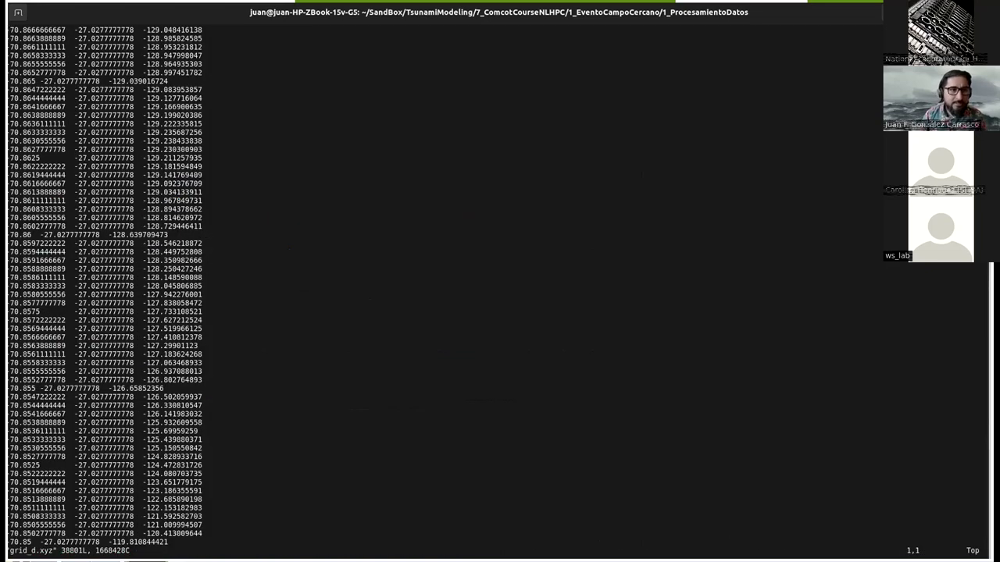
# Examine the longitude, latitude and depth columns across the first row of grid_d.xyz
pyautogui.press('l')
pyautogui.press('l')
pyautogui.press('l')
pyautogui.press('l')
pyautogui.press('l')
pyautogui.press('l')
pyautogui.press('l')
pyautogui.press('l')
pyautogui.press('l')
pyautogui.press('l')
pyautogui.press('l')
pyautogui.press('l')
pyautogui.press('l')
pyautogui.press('l')
pyautogui.press('l')
pyautogui.press('l')
pyautogui.press('l')
pyautogui.press('l')
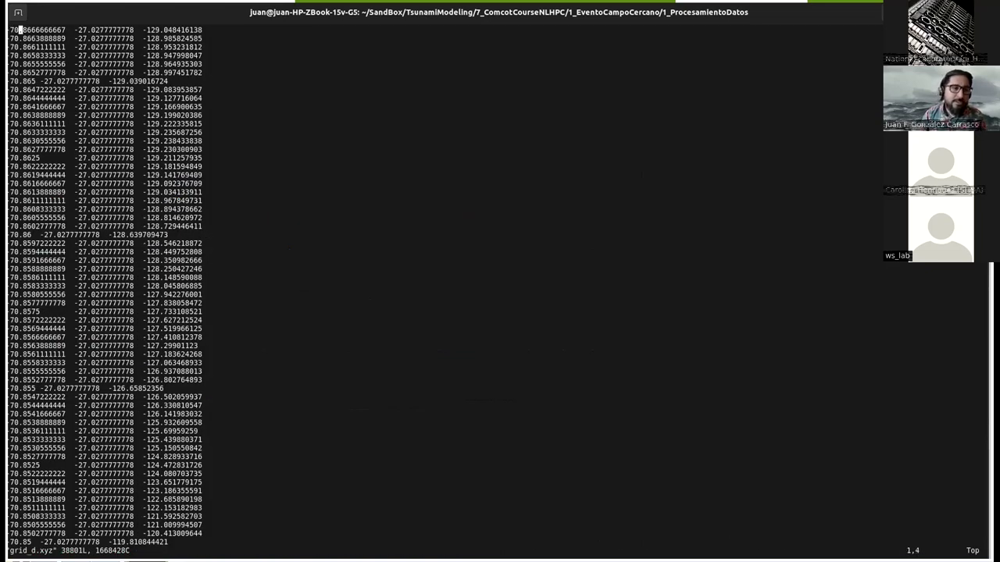
pyautogui.press('l')
pyautogui.press('l')
pyautogui.press('l')
pyautogui.press('l')
pyautogui.press('l')
pyautogui.press('l')
pyautogui.press('l')
pyautogui.press('l')
pyautogui.press('l')
pyautogui.press('l')
pyautogui.press('l')
pyautogui.press('l')
pyautogui.press('l')
pyautogui.press('l')
pyautogui.press('l')
pyautogui.press('l')
pyautogui.press('l')
pyautogui.press('l')
pyautogui.press('l')
pyautogui.press('l')
# Read down the depth values in the following rows of grid_d.xyz
pyautogui.press('j')
pyautogui.press('j')
pyautogui.press('j')
pyautogui.press('j')
pyautogui.press('j')
pyautogui.press('j')
pyautogui.press('j')
pyautogui.press('j')
pyautogui.press('j')
pyautogui.press('j')
pyautogui.press('j')
pyautogui.press('j')
pyautogui.press('j')
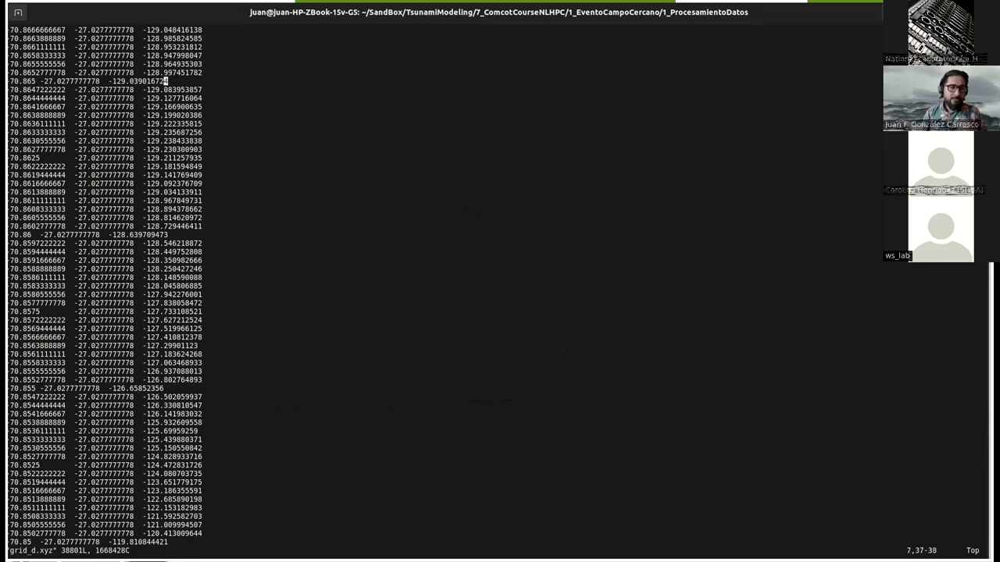
# Read further down the depth values of grid_d.xyz to around line 113, and quit vi
pyautogui.press('j')
pyautogui.press('j')
pyautogui.press('j')
pyautogui.press('j')
pyautogui.press('j')
pyautogui.press('j')
pyautogui.press('j')
pyautogui.press('j')
pyautogui.press('j')
pyautogui.press('j')
pyautogui.press('j')
pyautogui.press('j')
pyautogui.press('j')
pyautogui.press('j')
pyautogui.press('j')
pyautogui.press('j')
pyautogui.press('j')
pyautogui.press('j')
pyautogui.press('j')
pyautogui.press('j')
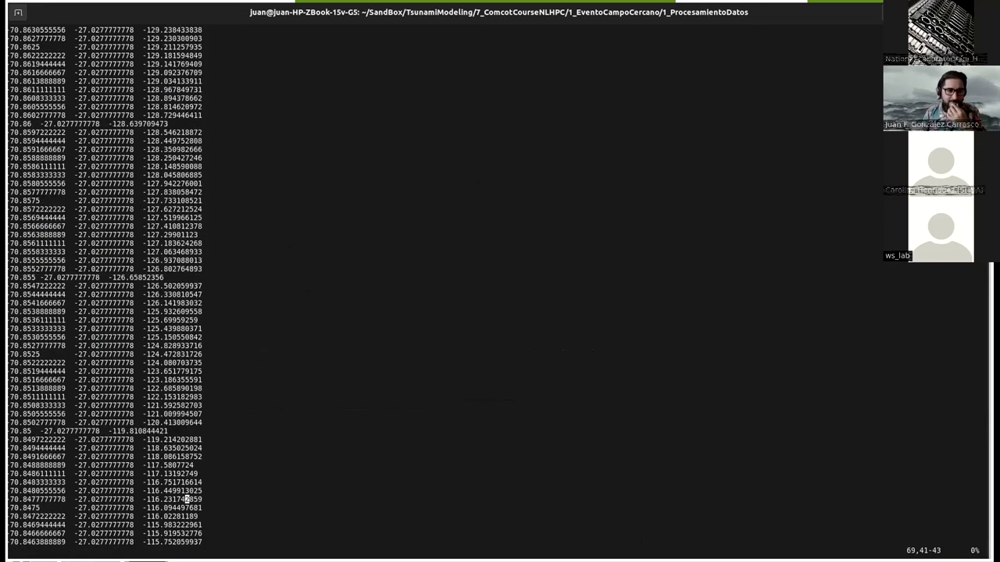
pyautogui.press('j')
pyautogui.press('j')
pyautogui.press('j')
pyautogui.press('j')
pyautogui.press('j')
pyautogui.press('j')
pyautogui.press('j')
pyautogui.press('j')
pyautogui.press('j')
pyautogui.press('j')
pyautogui.press('j')
pyautogui.press('j')
pyautogui.press('j')
pyautogui.press('j')
pyautogui.press('j')
pyautogui.press('j')
pyautogui.press('j')
pyautogui.press('j')
pyautogui.press('j')
pyautogui.press('j')
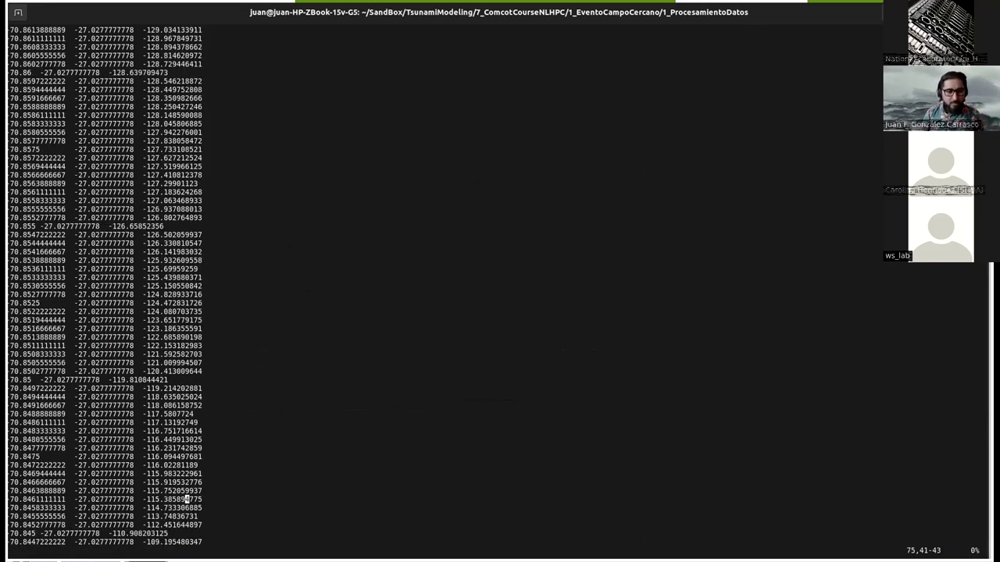
pyautogui.press('j')
pyautogui.press('j')
pyautogui.press('j')
pyautogui.press('j')
pyautogui.press('j')
pyautogui.press('j')
pyautogui.press('j')
pyautogui.press('j')
pyautogui.press('j')
pyautogui.press('j')
pyautogui.press('j')
pyautogui.press('j')
pyautogui.press('j')
pyautogui.press('j')
pyautogui.press('j')
pyautogui.press('j')
pyautogui.press('j')
pyautogui.press('j')
pyautogui.press('j')
pyautogui.press('j')
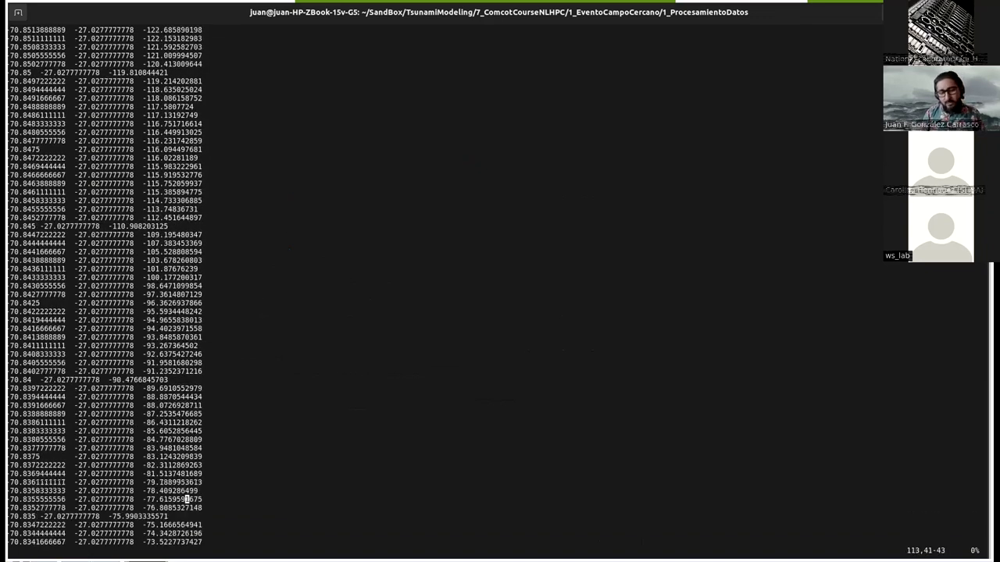
pyautogui.press('j')
pyautogui.press('j')
pyautogui.press('j')
pyautogui.press('j')
pyautogui.press('j')
pyautogui.write(':q')
pyautogui.press('Return')
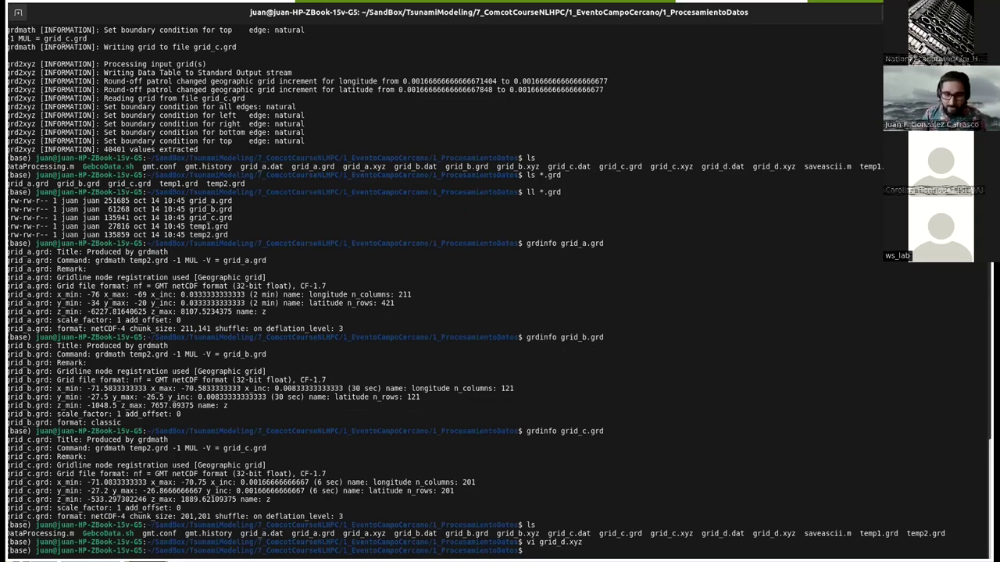
pyautogui.write('vi')
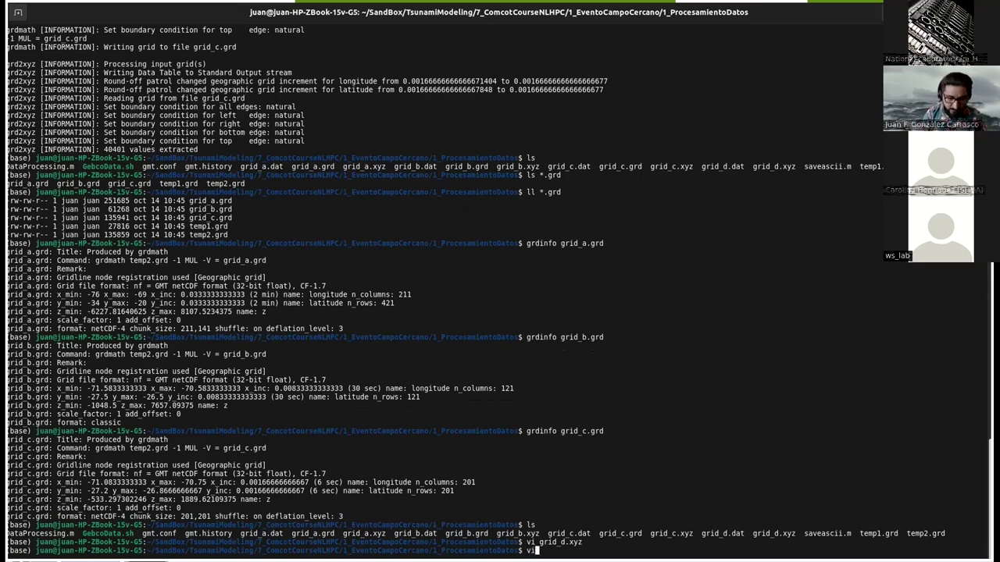
pyautogui.press('BackSpace')
pyautogui.press('BackSpace')
# Run gmtinfo on grid_a.xyz, reusing the file name from the listing, and highlight the point count N in the output
pyautogui.write('gmtinfo')
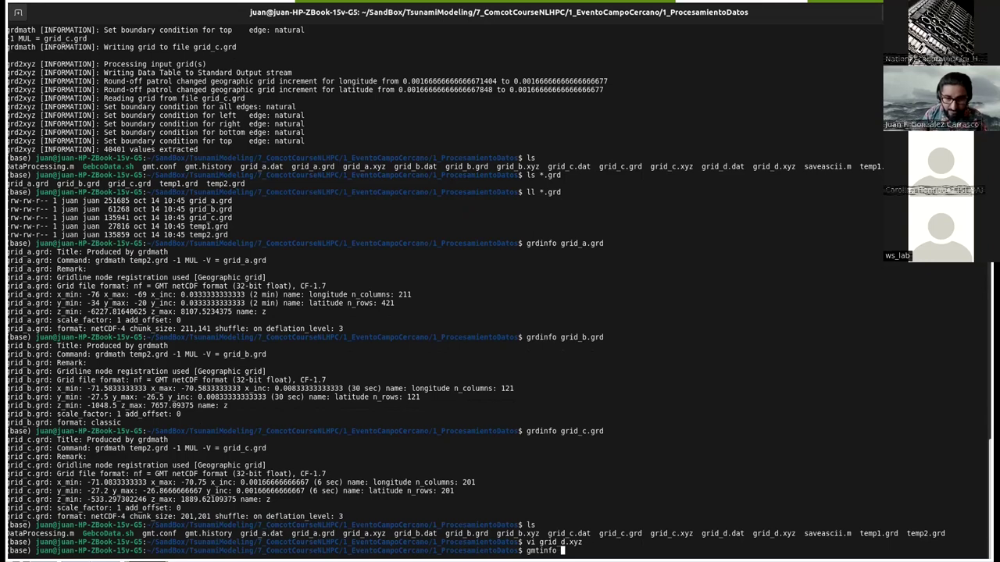
pyautogui.doubleClick(364, 533)
pyautogui.doubleClick(364, 534)
pyautogui.middleClick(640, 455)
pyautogui.press('Return')
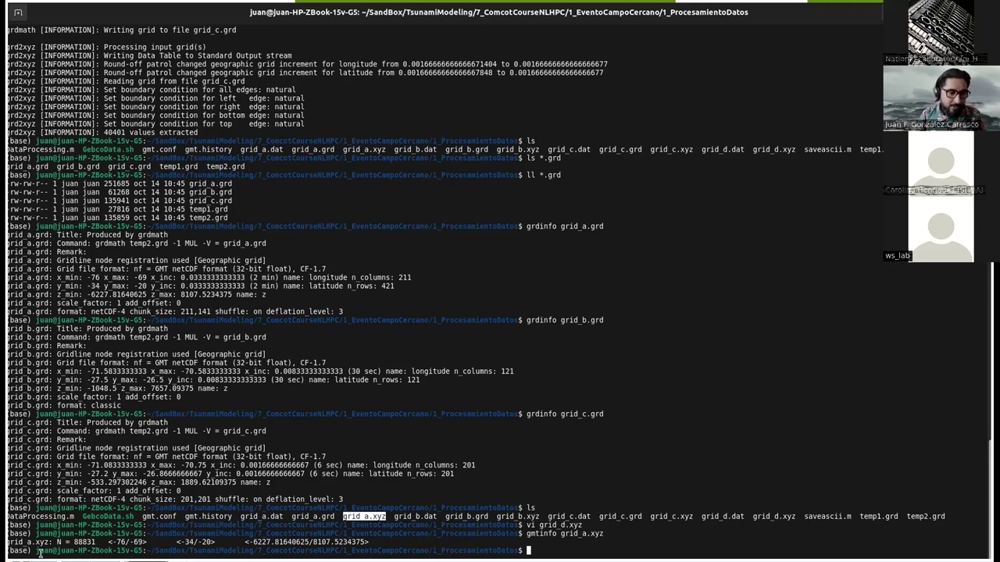
pyautogui.doubleClick(83, 541)
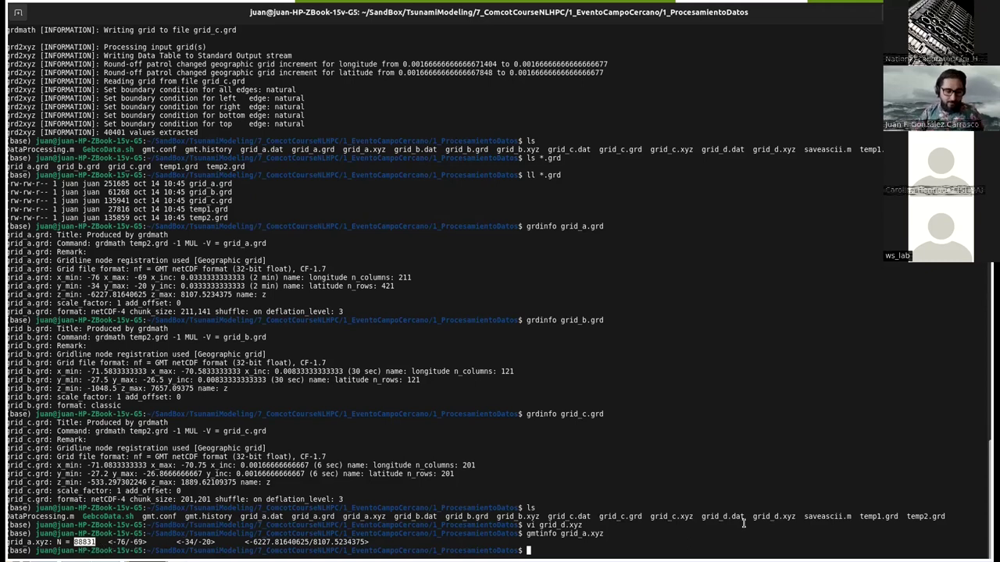
# Exit the terminal session and fill domain 1's je1 x ke1 cell, Q16, with yellow in the Caldera_Nesting workbook in Excel
pyautogui.write('exit')
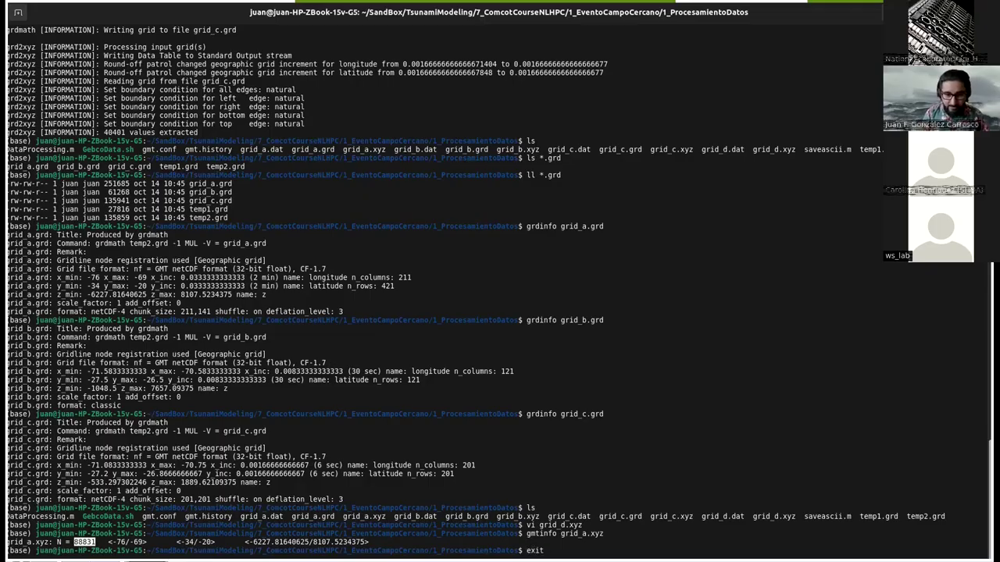
pyautogui.press('Return')
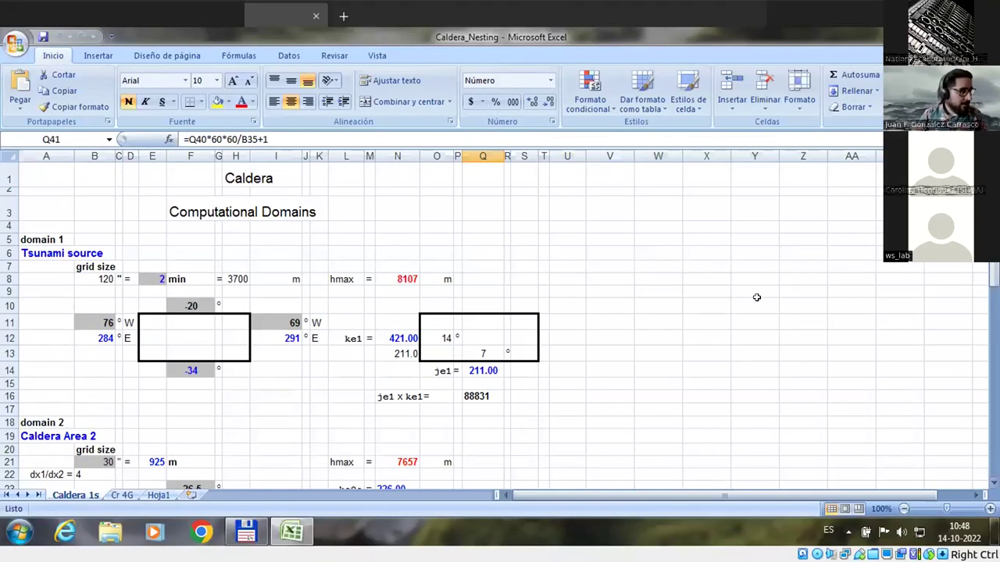
pyautogui.click(482, 396)
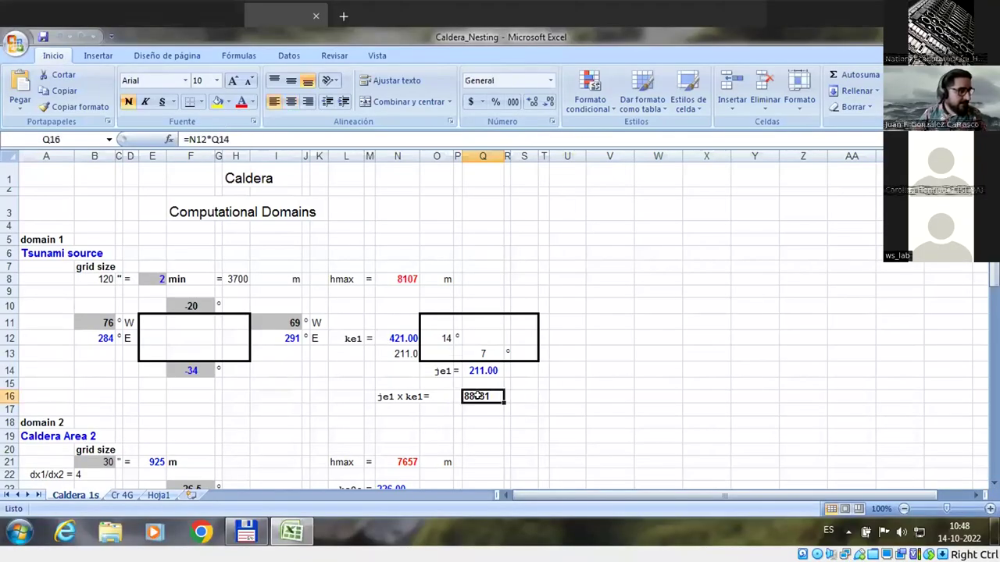
pyautogui.click(218, 102)
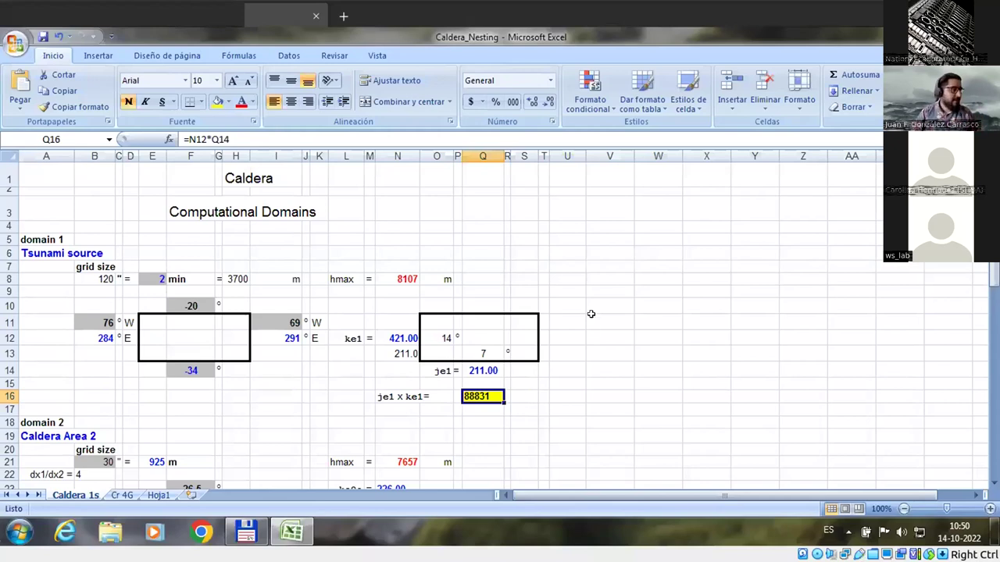
pyautogui.click(591, 382)
pyautogui.click(483, 396)
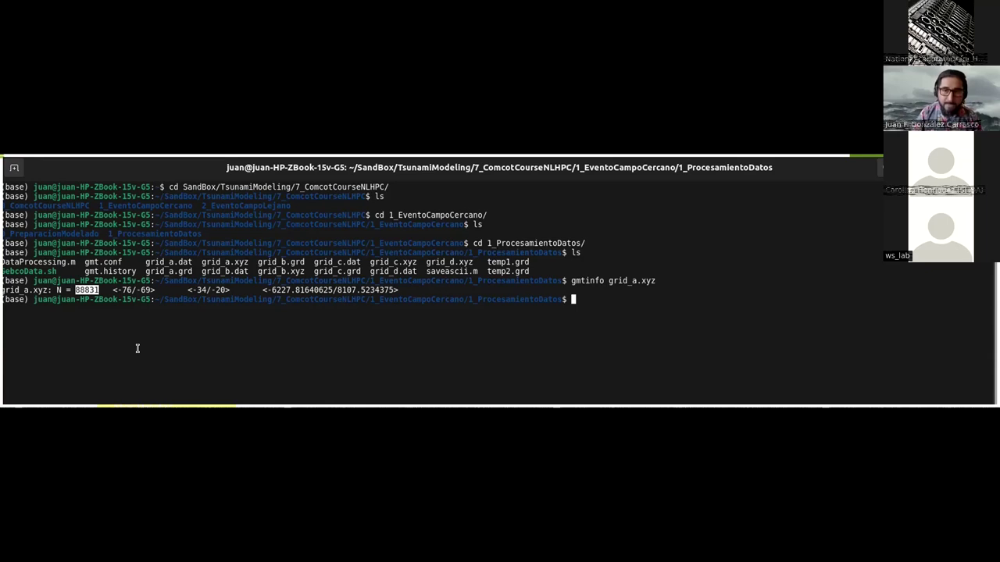
# In the terminal, open grid_a.xyz in vi by changing gmtinfo to vi in the recalled command
pyautogui.press('Up')
pyautogui.press('Left')
pyautogui.press('Left')
pyautogui.press('Left')
pyautogui.press('Left')
pyautogui.press('Left')
pyautogui.press('Left')
pyautogui.press('Left')
pyautogui.press('Left')
pyautogui.press('Left')
pyautogui.press('Left')
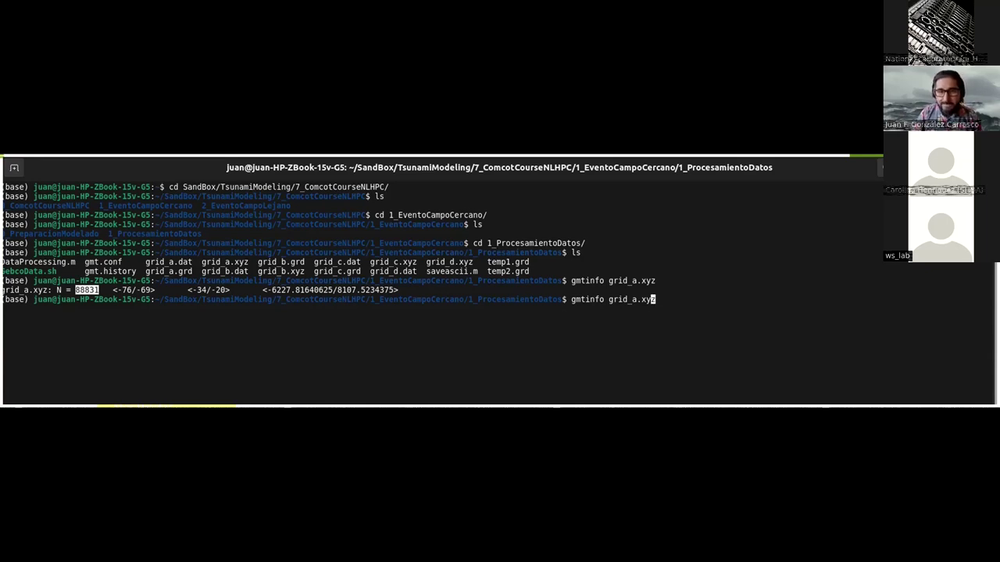
pyautogui.press('BackSpace')
pyautogui.press('BackSpace')
pyautogui.press('BackSpace')
pyautogui.press('BackSpace')
pyautogui.press('BackSpace')
pyautogui.press('BackSpace')
pyautogui.press('BackSpace')
pyautogui.press('BackSpace')
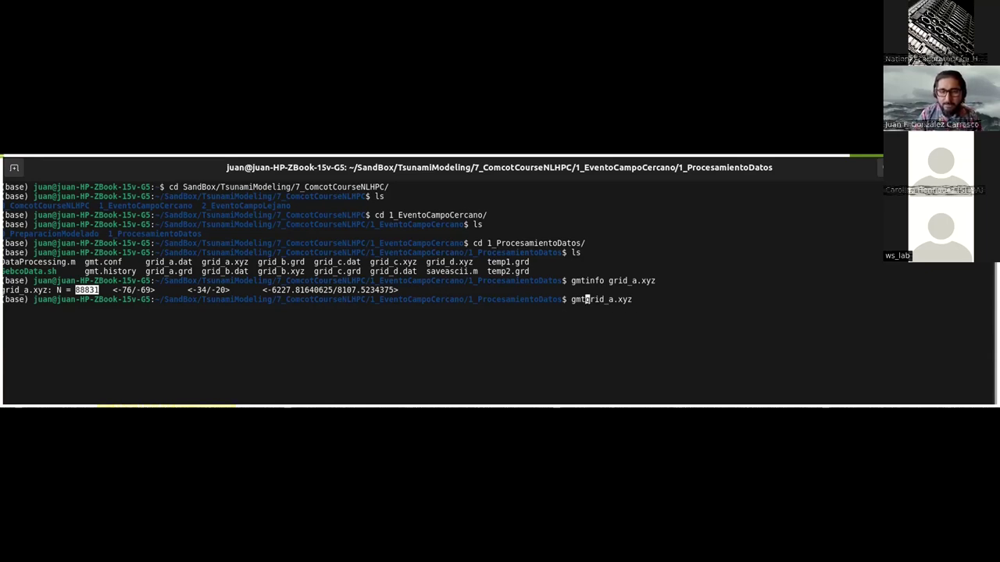
pyautogui.write('vi')
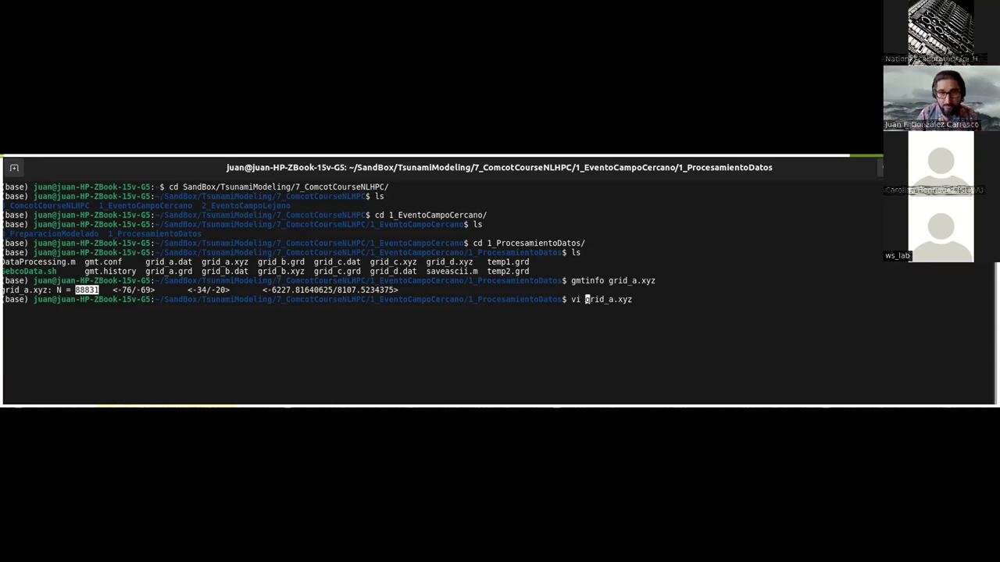
pyautogui.press('Return')
# Read down the longitude, latitude and depth rows of grid_a.xyz to around line 36
pyautogui.press('Down')
pyautogui.press('Down')
pyautogui.press('Down')
pyautogui.press('Down')
pyautogui.press('Down')
pyautogui.press('Down')
pyautogui.press('Down')
pyautogui.press('Down')
pyautogui.press('Down')
pyautogui.press('Down')
pyautogui.press('Down')
pyautogui.press('Down')
pyautogui.press('Down')
pyautogui.press('Down')
pyautogui.press('Down')
pyautogui.press('Down')
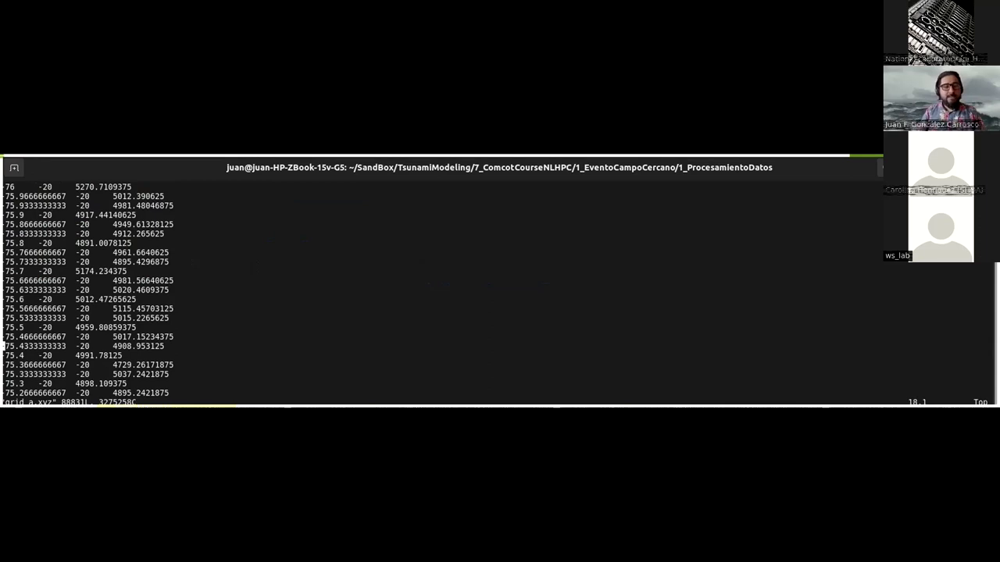
pyautogui.press('Down')
pyautogui.press('Down')
pyautogui.press('Down')
pyautogui.press('Down')
pyautogui.press('Down')
pyautogui.press('Down')
pyautogui.press('Down')
pyautogui.press('Down')
pyautogui.press('Down')
pyautogui.press('Down')
pyautogui.press('Down')
pyautogui.press('Down')
pyautogui.press('Down')
pyautogui.press('Down')
pyautogui.press('Down')
pyautogui.press('Down')
pyautogui.press('Down')
pyautogui.press('Down')
pyautogui.press('Down')
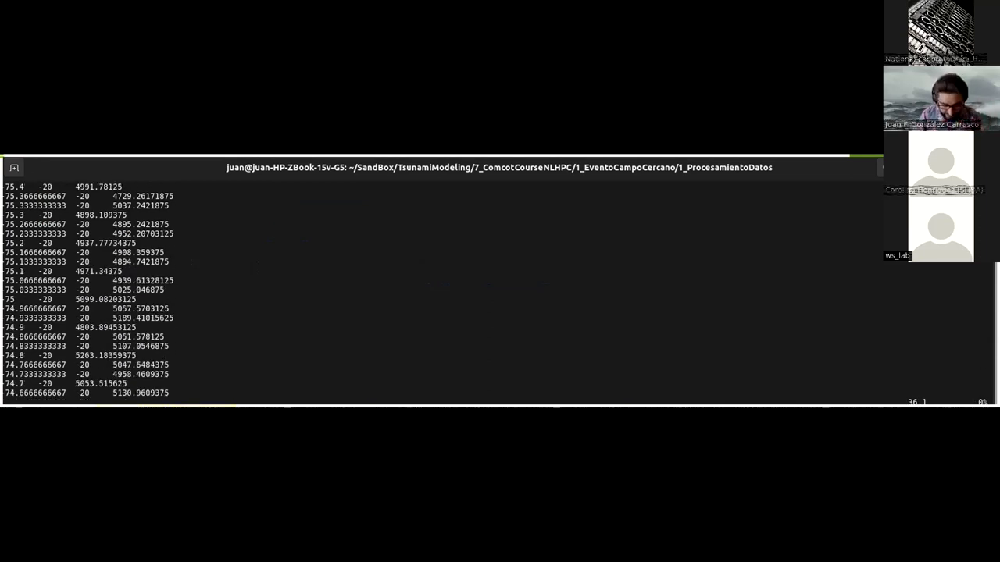